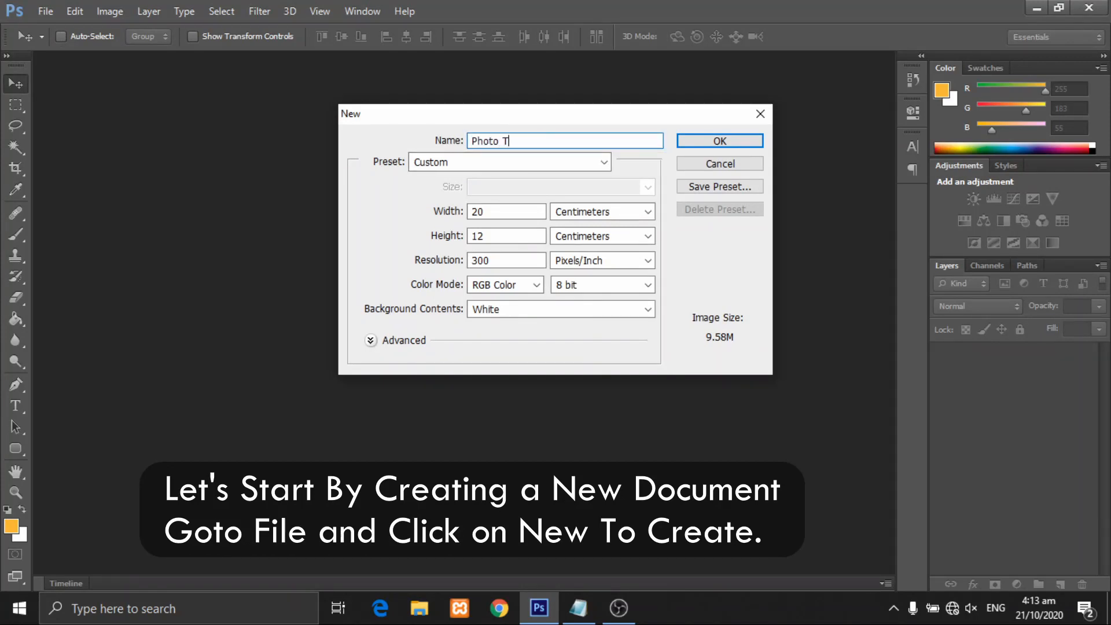
Name the new document Photo Travel Logo and create it
text(ravel Logo)
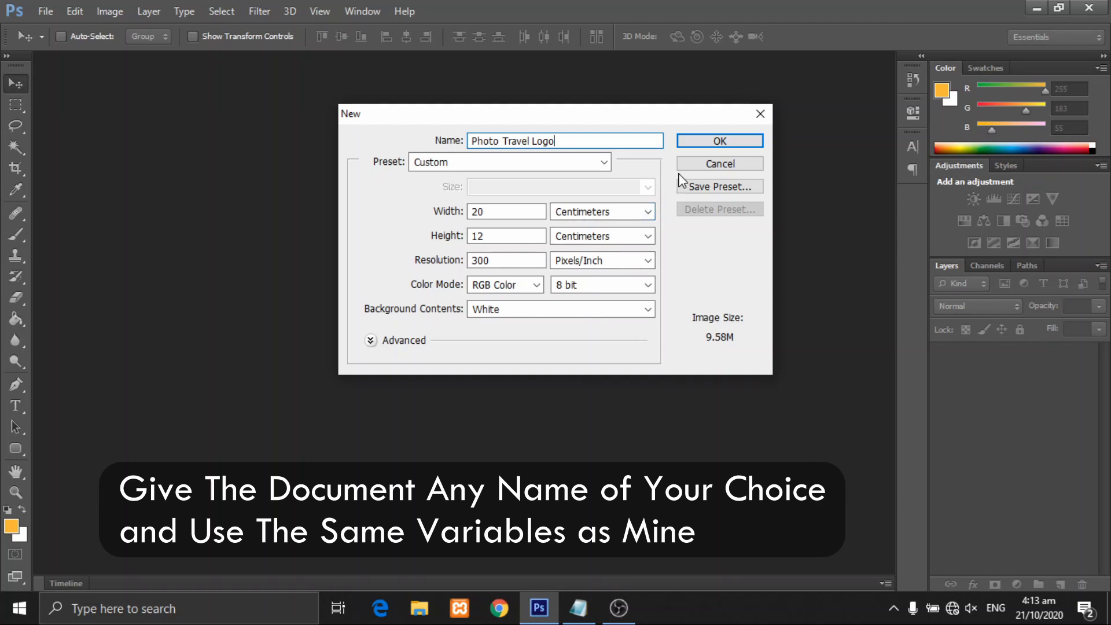
click(707, 143)
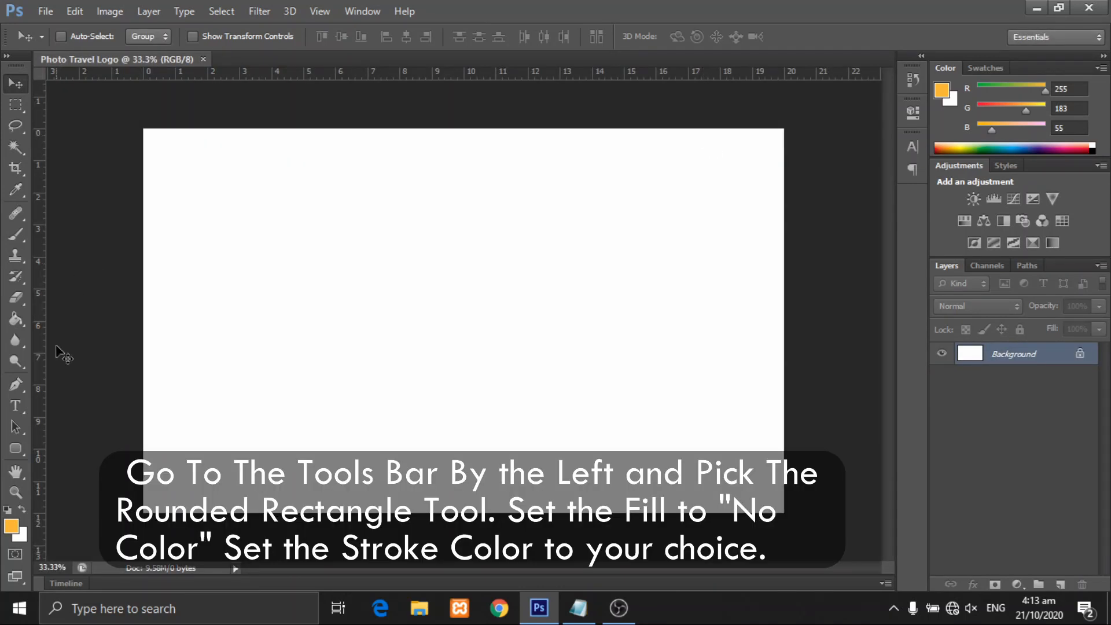
Choose the Rounded Rectangle tool and set its fill to no color
click(17, 443)
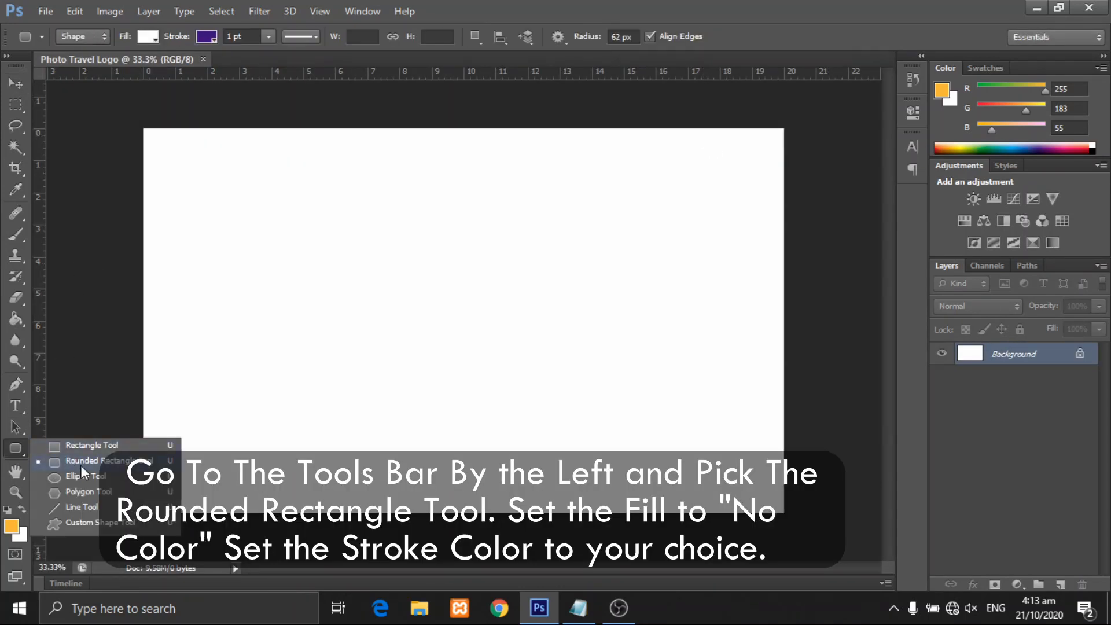
click(81, 467)
click(145, 37)
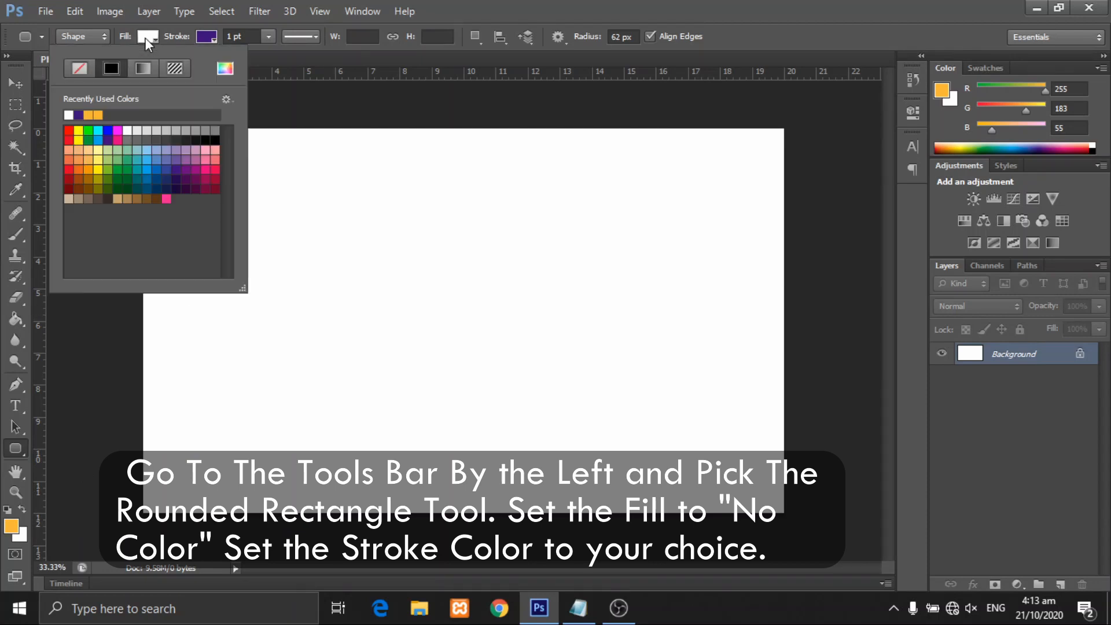
click(77, 70)
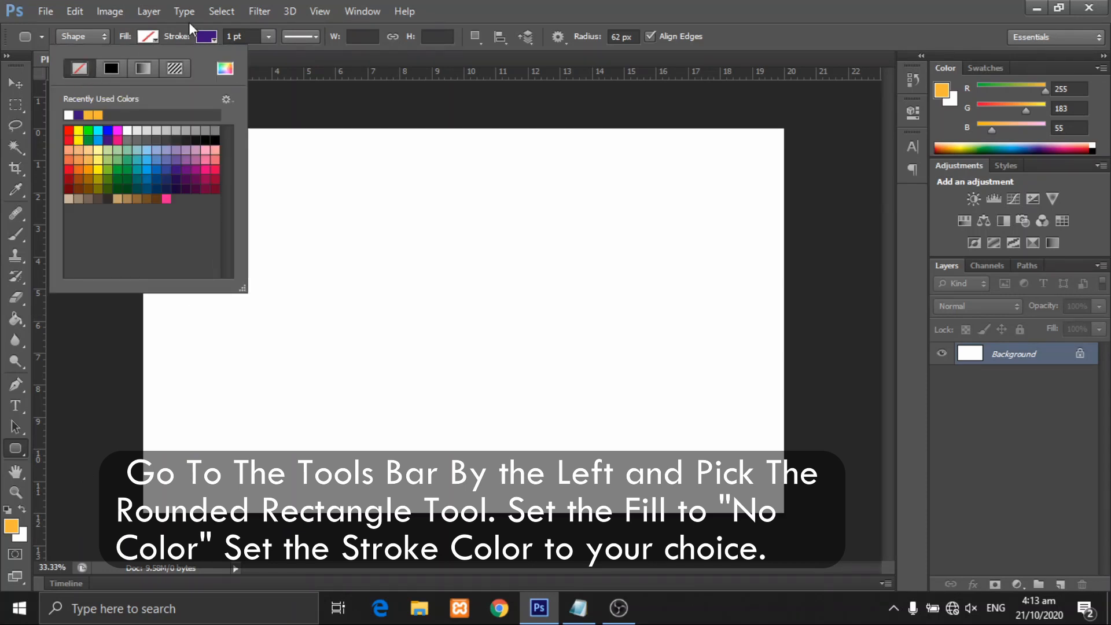
Set the shape's stroke color to orange ffb737, copying the code from the color codes and text file in Notepad
click(203, 36)
click(282, 70)
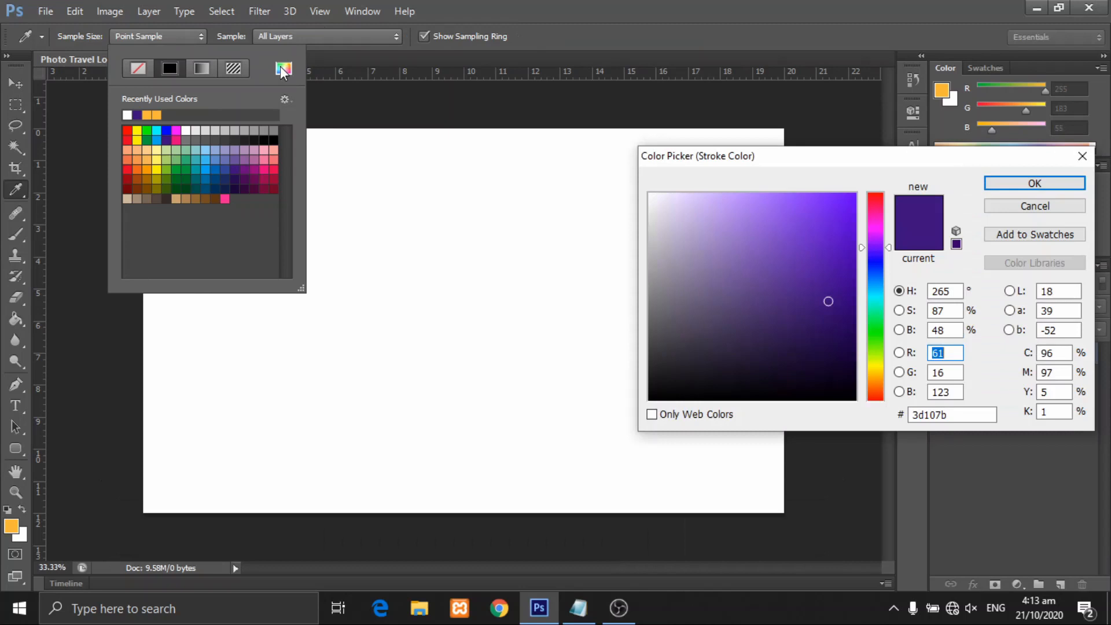
click(578, 608)
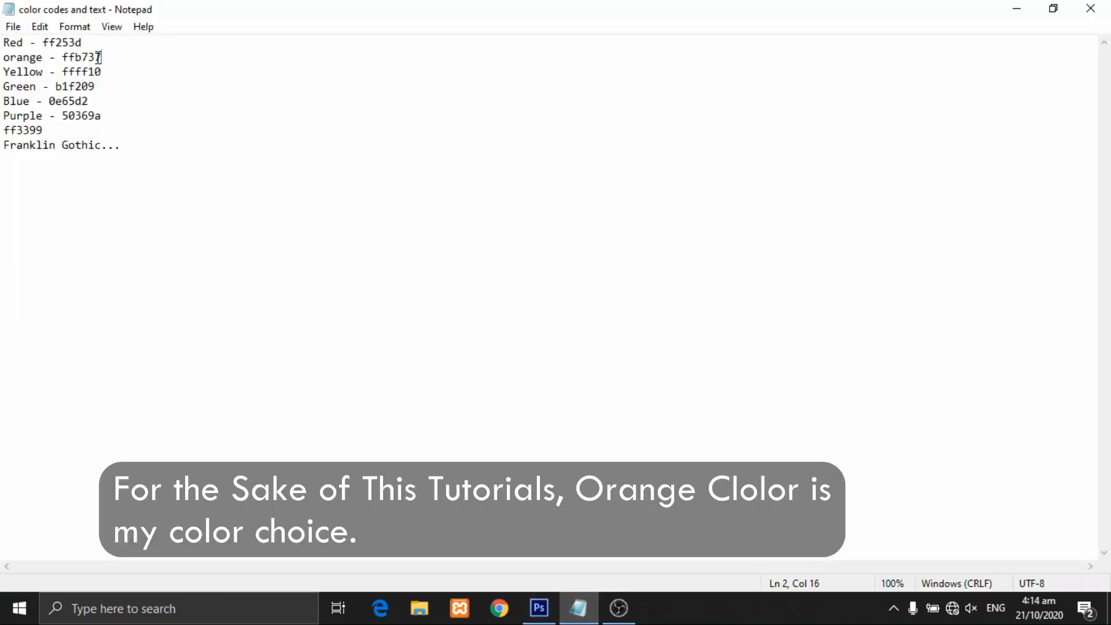
right_click(73, 58)
click(112, 110)
click(539, 607)
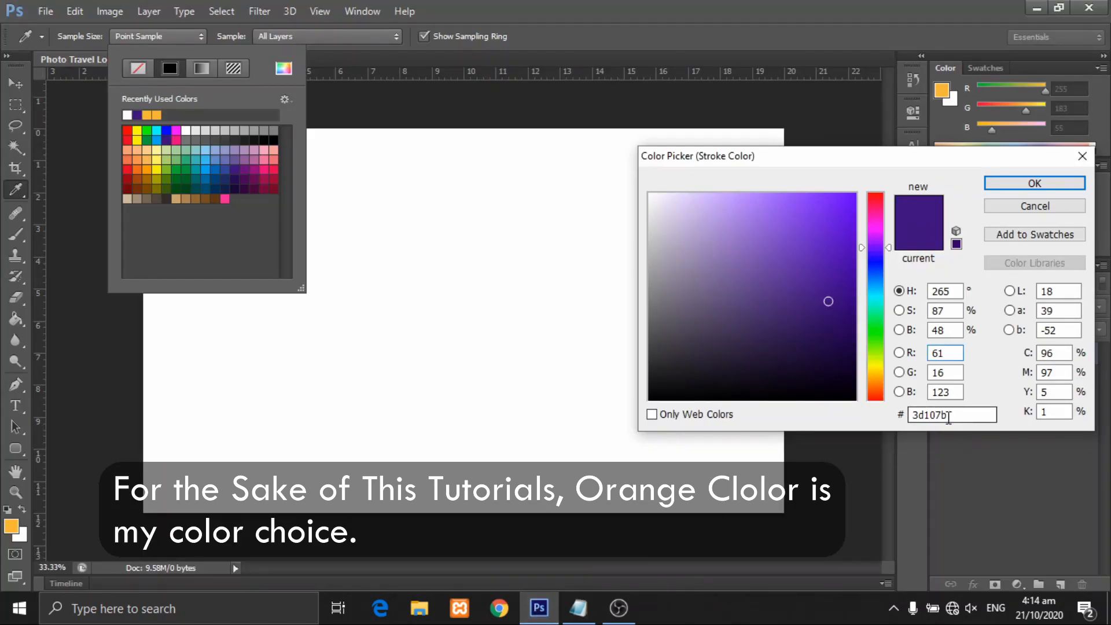
right_click(921, 414)
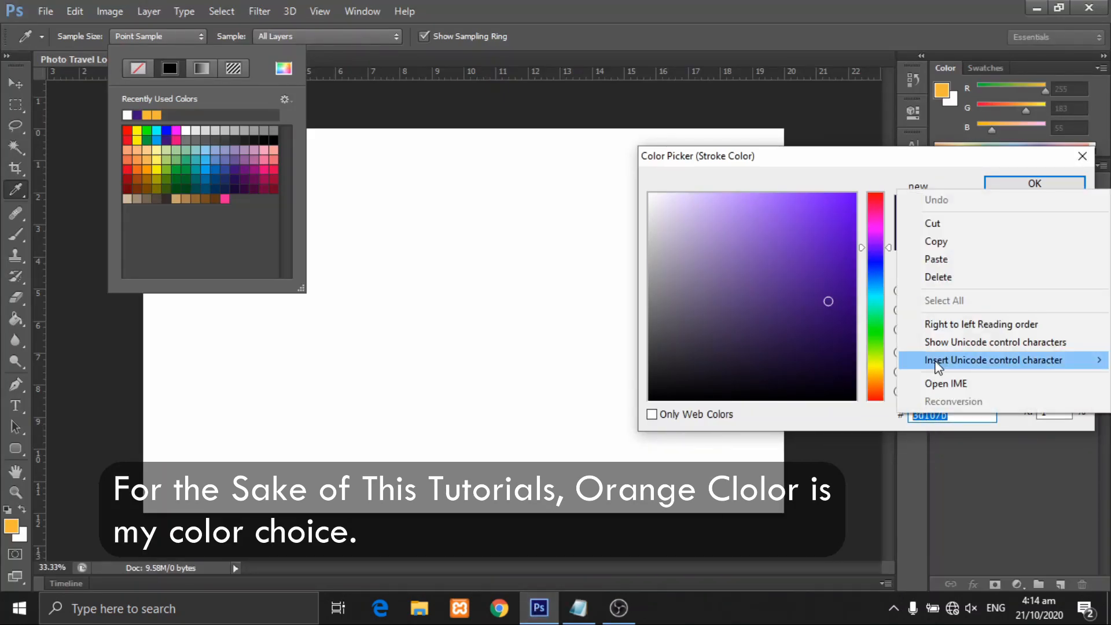
click(944, 257)
click(1018, 184)
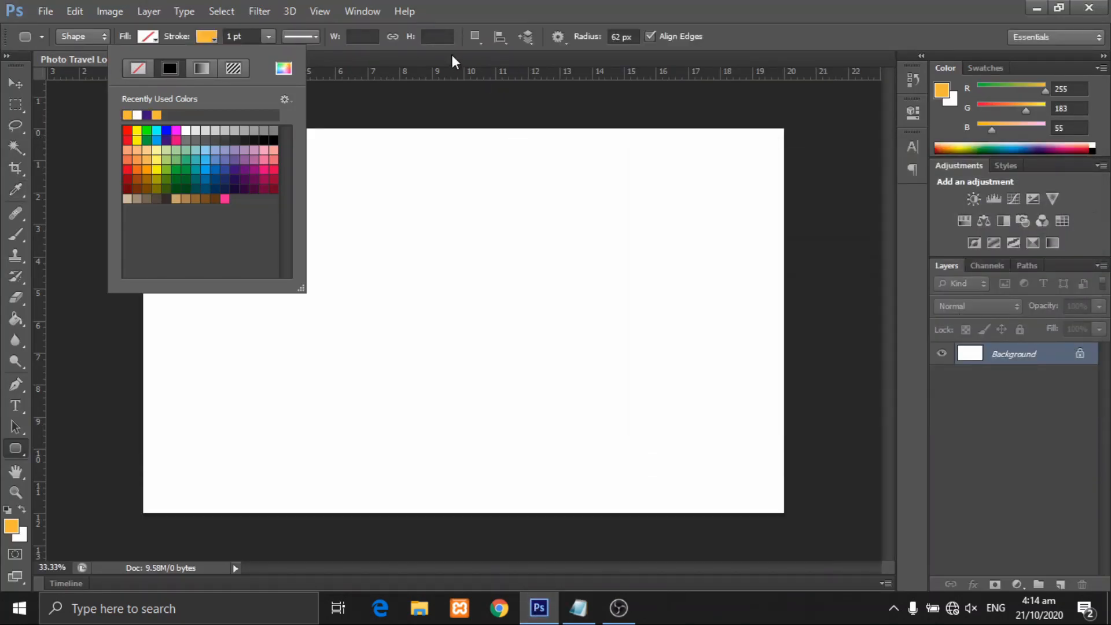
Draw a rounded rectangle about 984 by 654 px with a 6 pt stroke and 60 px radius, and centre it on the canvas
click(242, 36)
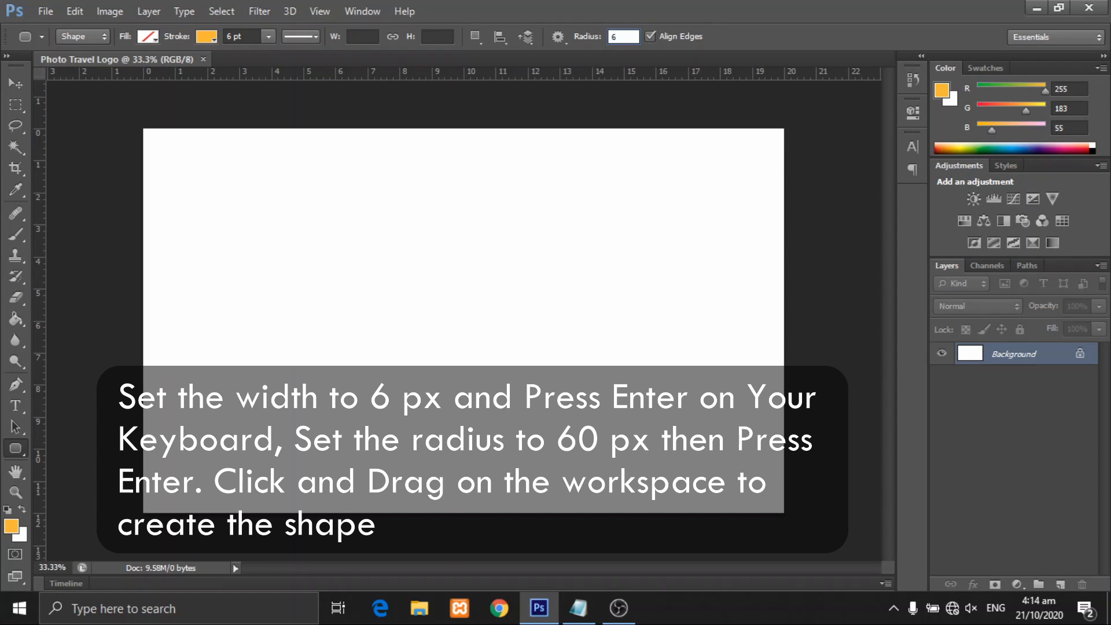
mouse_move(316, 226)
mouse_down()
mouse_move(357, 272)
mouse_move(434, 325)
mouse_move(533, 363)
mouse_move(582, 402)
mouse_up()
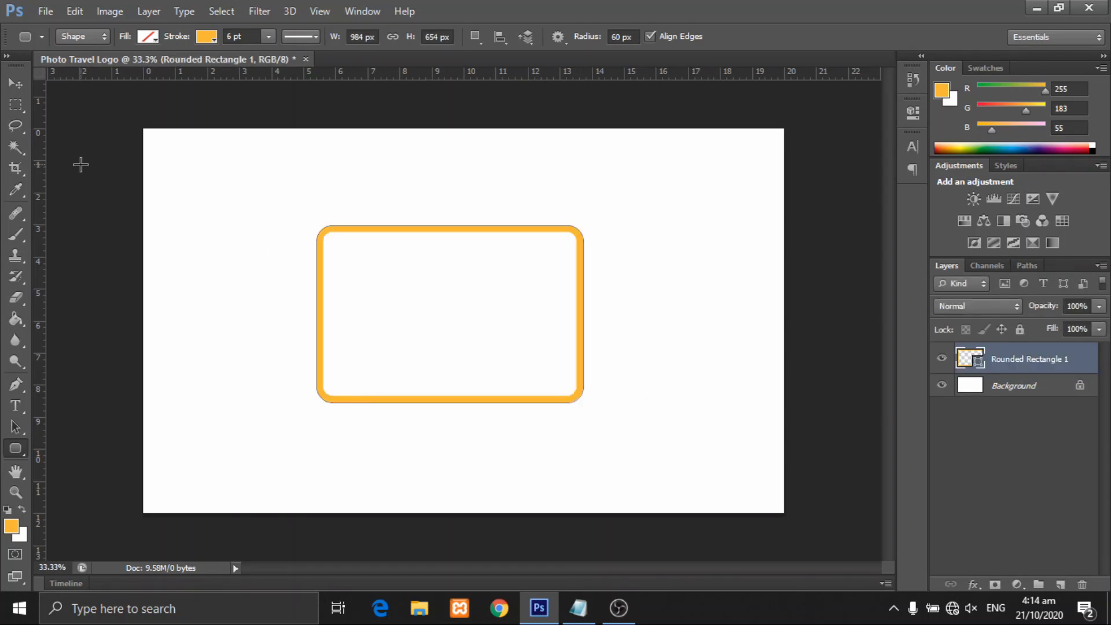
click(13, 84)
drag(391, 366, 408, 368)
Rasterize the rounded rectangle layer and cut the frame's left end onto its own layer with Layer Via Cut
right_click(1014, 361)
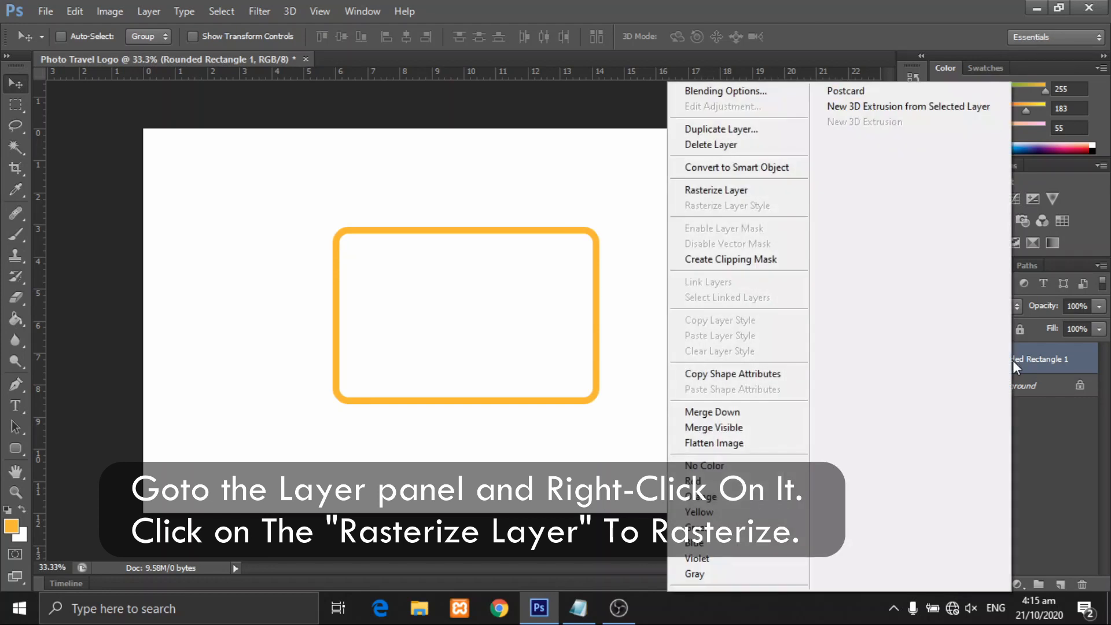
click(718, 194)
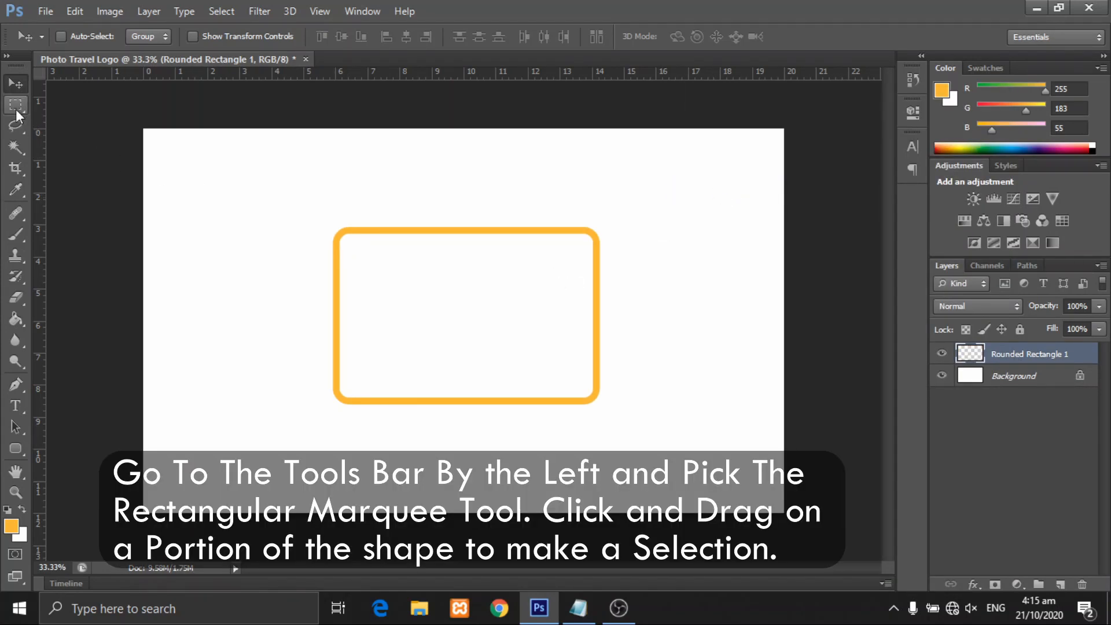
click(15, 108)
click(68, 106)
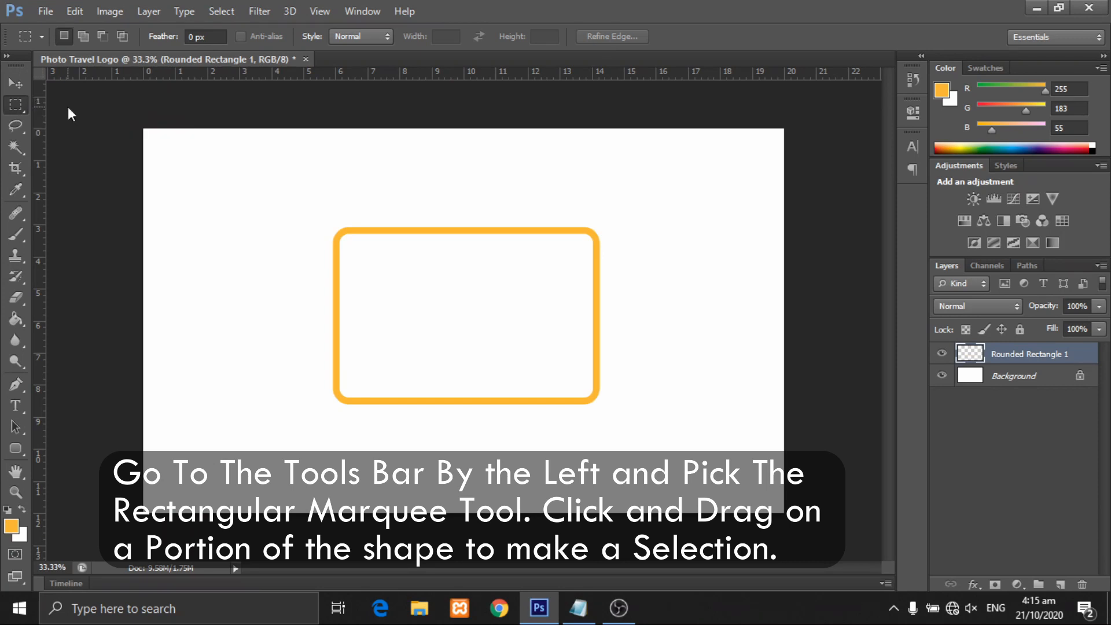
drag(299, 200, 371, 431)
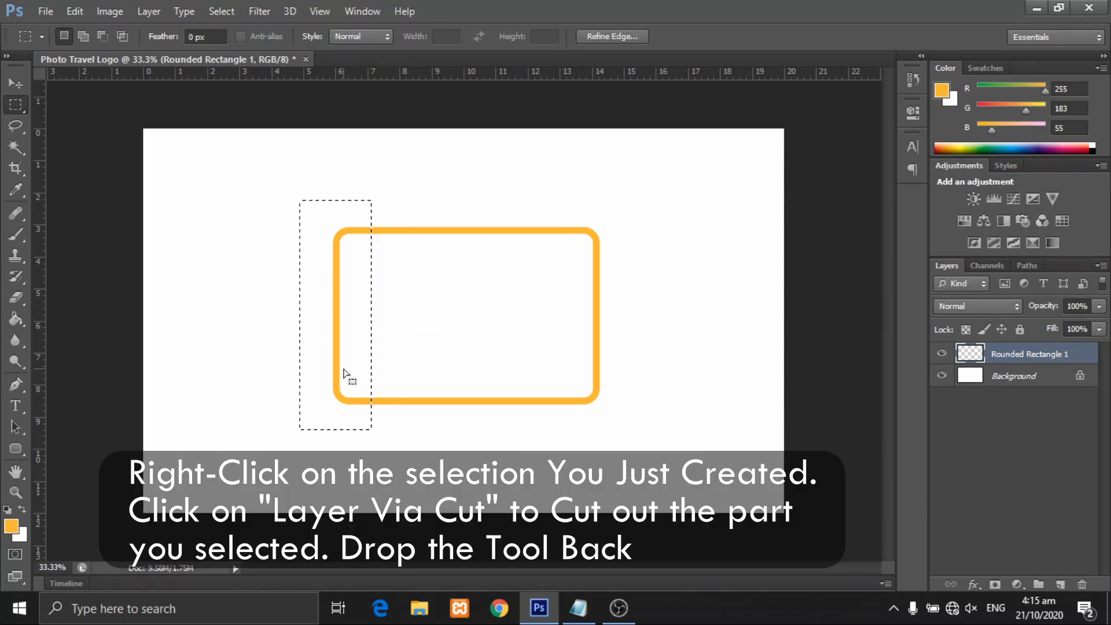
right_click(345, 375)
click(385, 172)
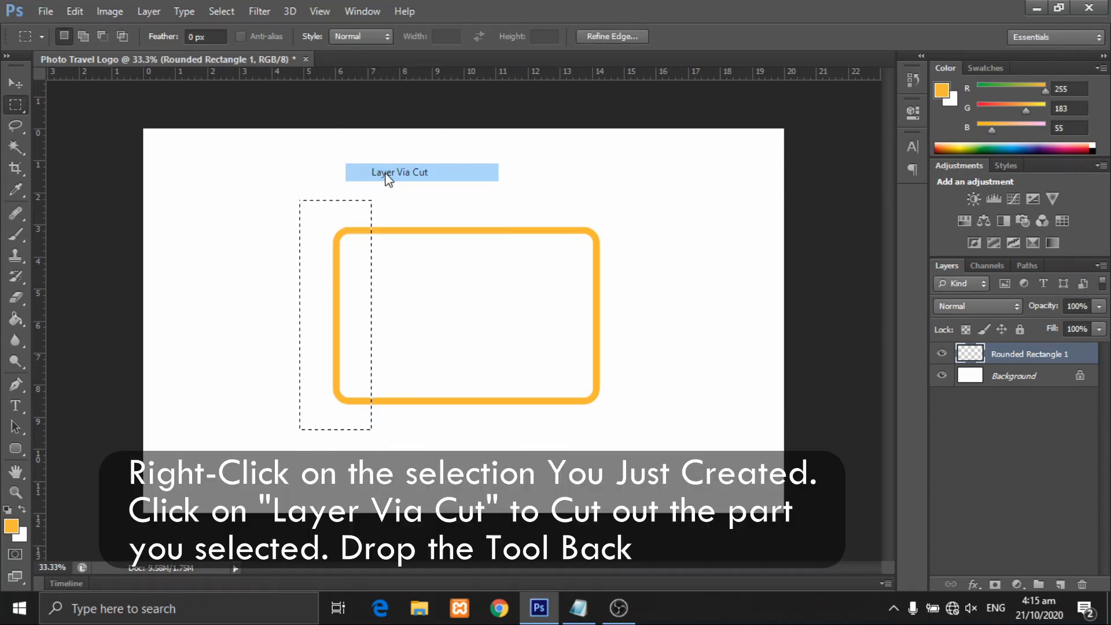
Separate the cut-out left end from the frame and delete the remaining Rounded Rectangle 1 layer
click(8, 87)
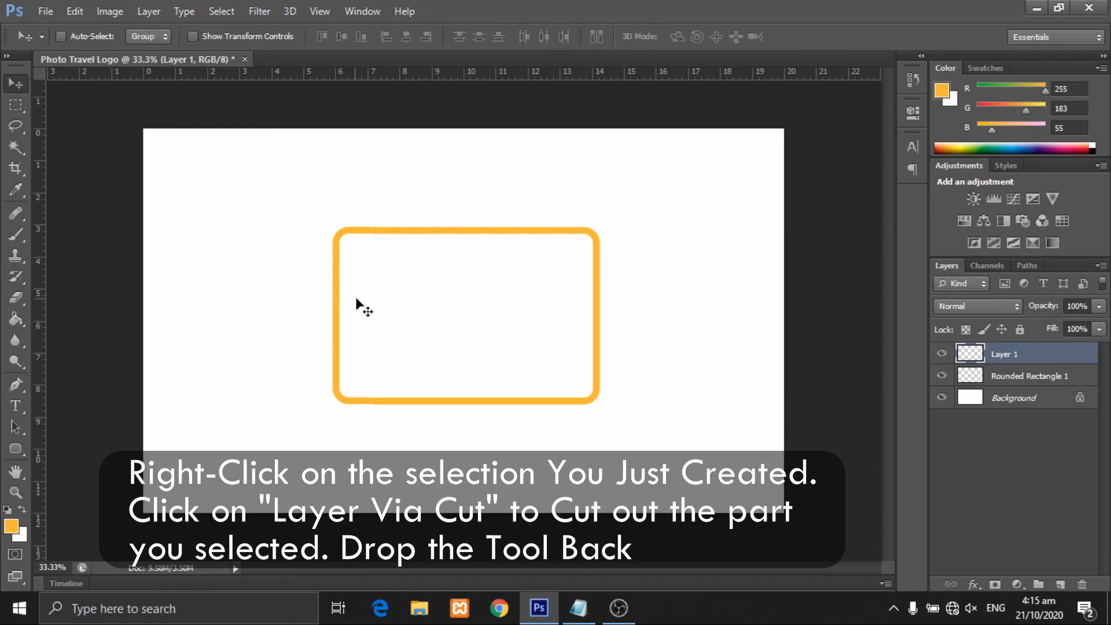
drag(364, 326, 316, 331)
click(1013, 377)
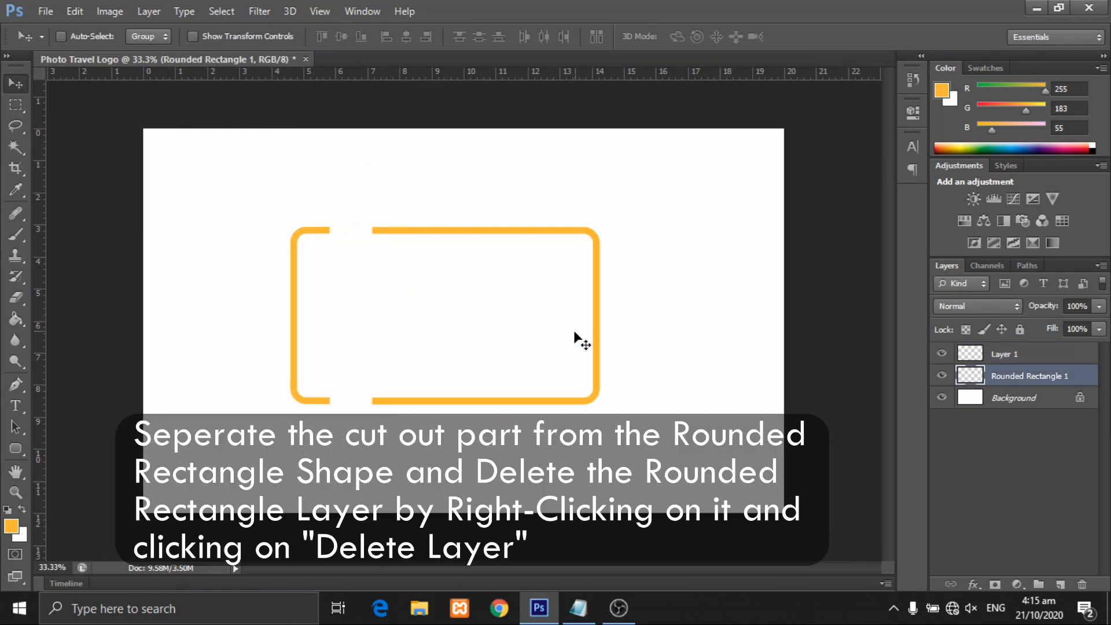
drag(575, 340, 600, 337)
right_click(1058, 379)
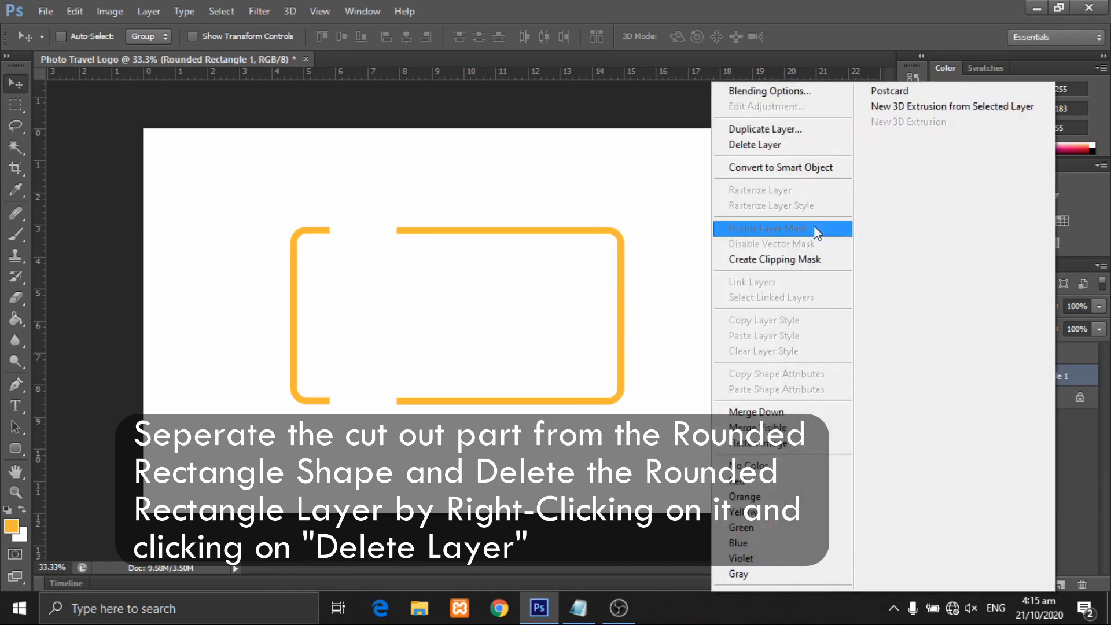
click(747, 147)
click(509, 242)
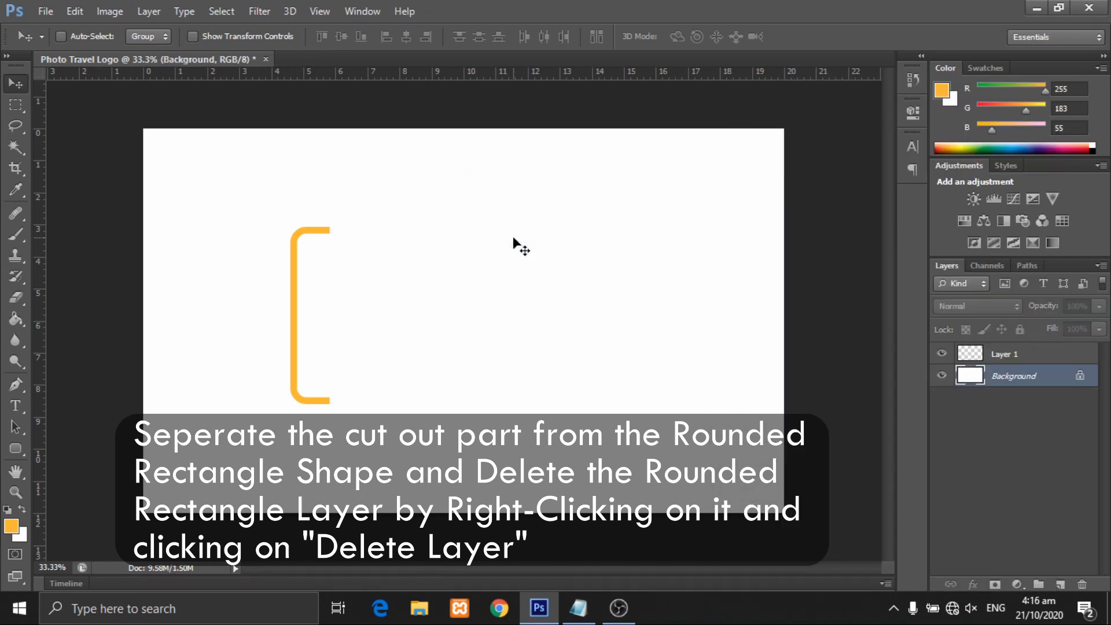
Duplicate the bracket on Layer 1 and move the copy to the right of the original
click(1024, 356)
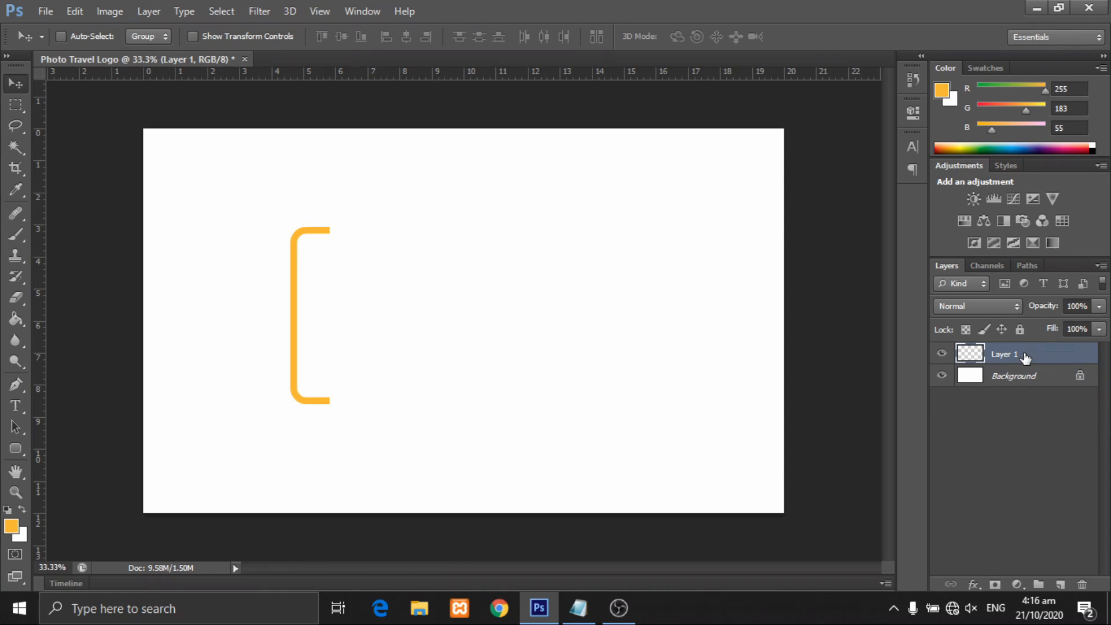
right_click(1025, 357)
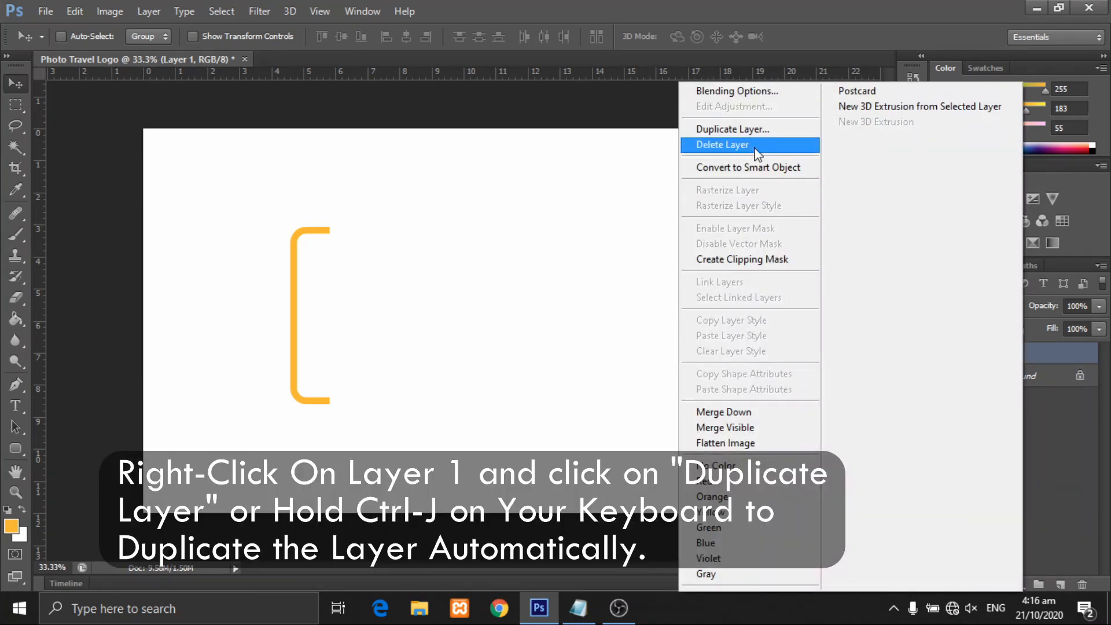
click(1071, 349)
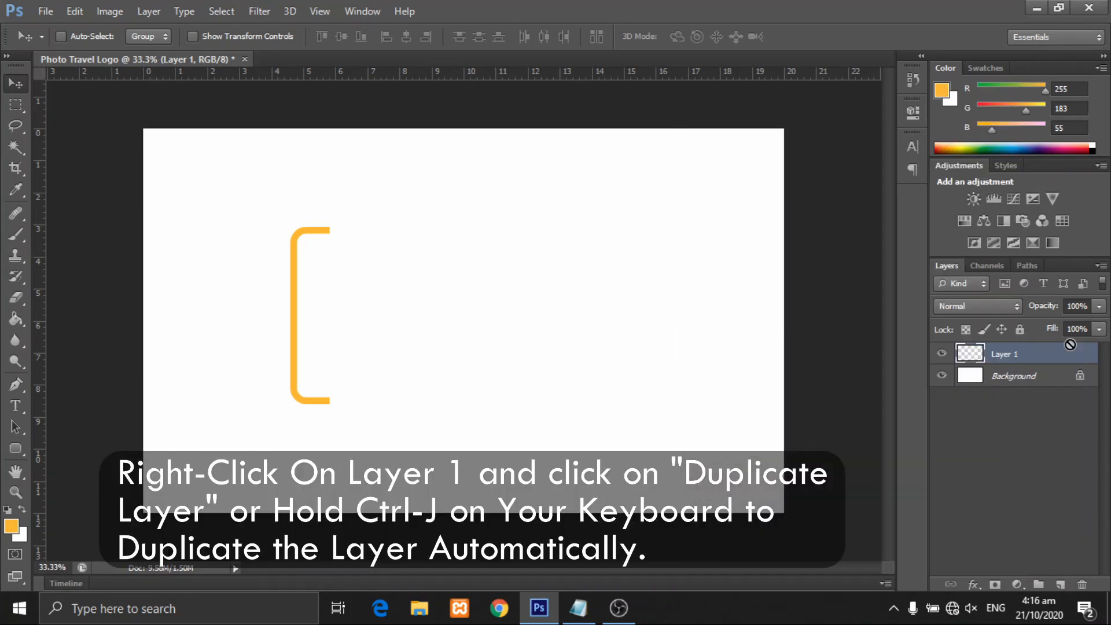
key(ctrl+j)
drag(283, 367, 499, 379)
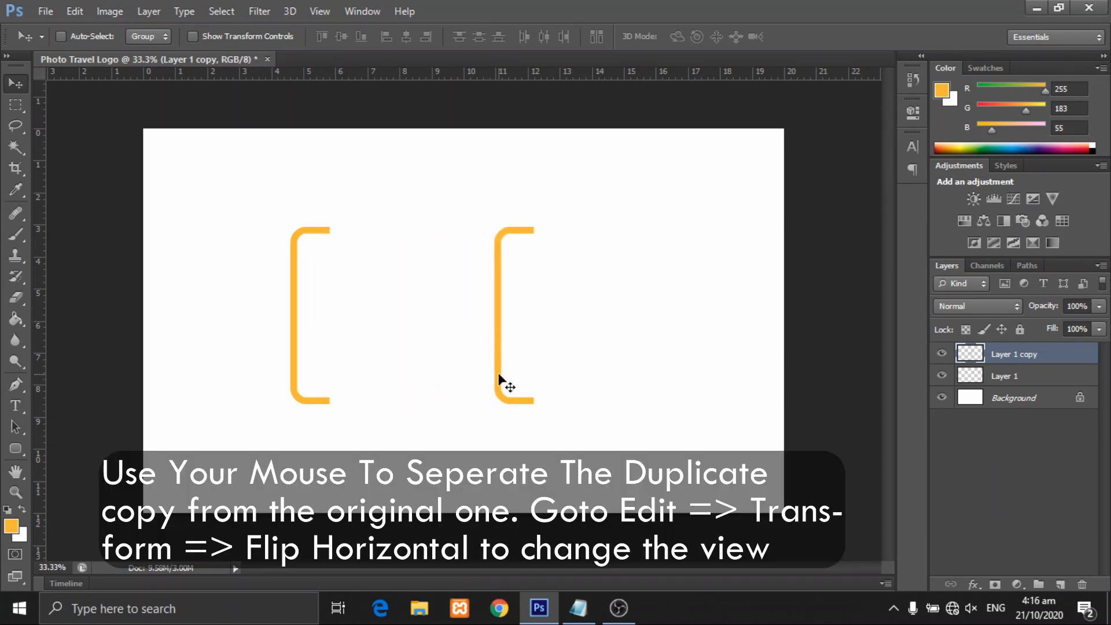
Flip the duplicated bracket horizontally so that it faces the original
click(81, 15)
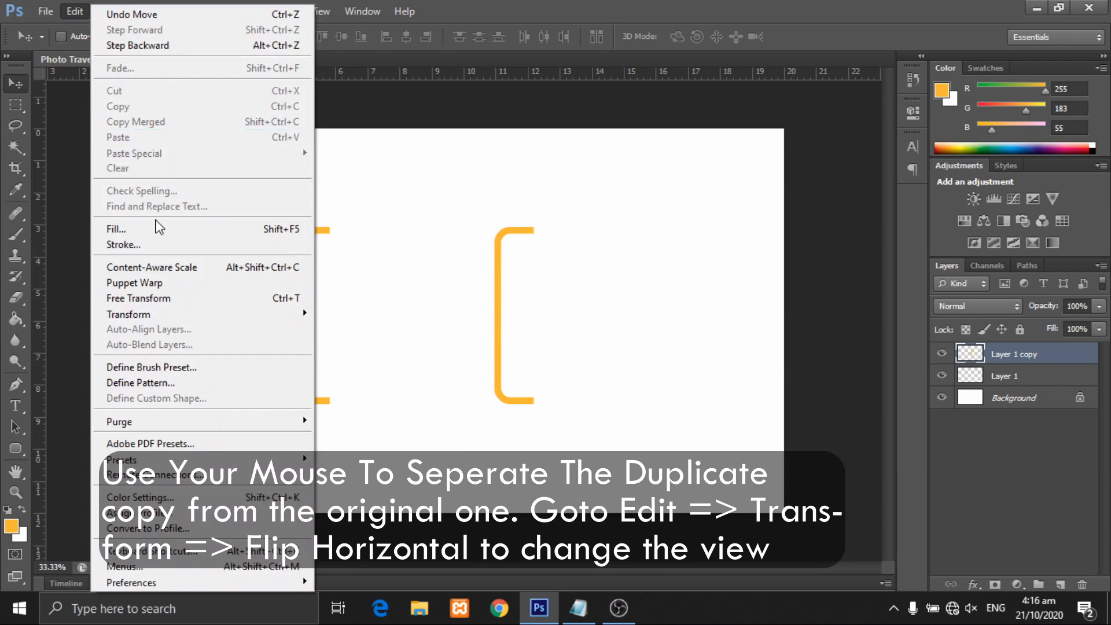
mouse_move(169, 316)
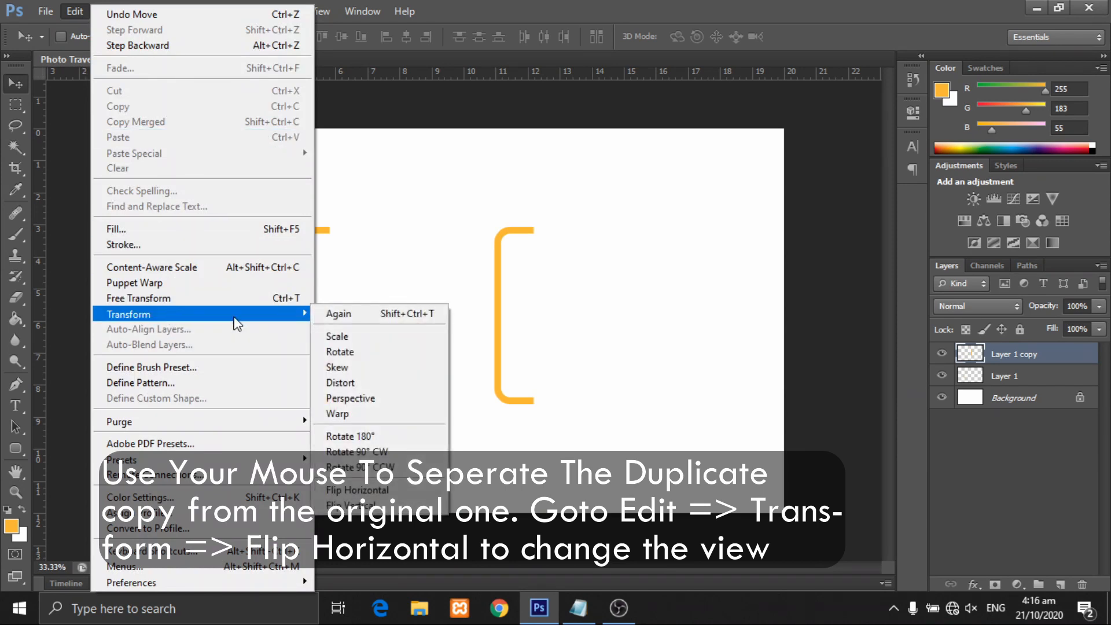
click(357, 490)
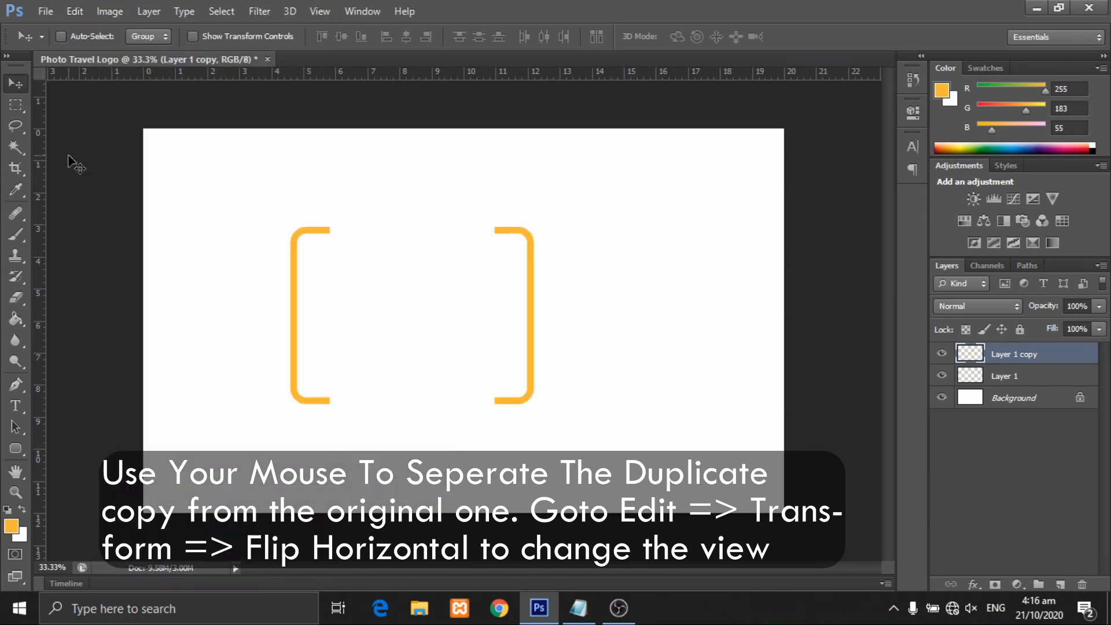
Move both bracket layers together to the canvas centre and reduce their height to about 81% with Free Transform
ctrl+click(1019, 376)
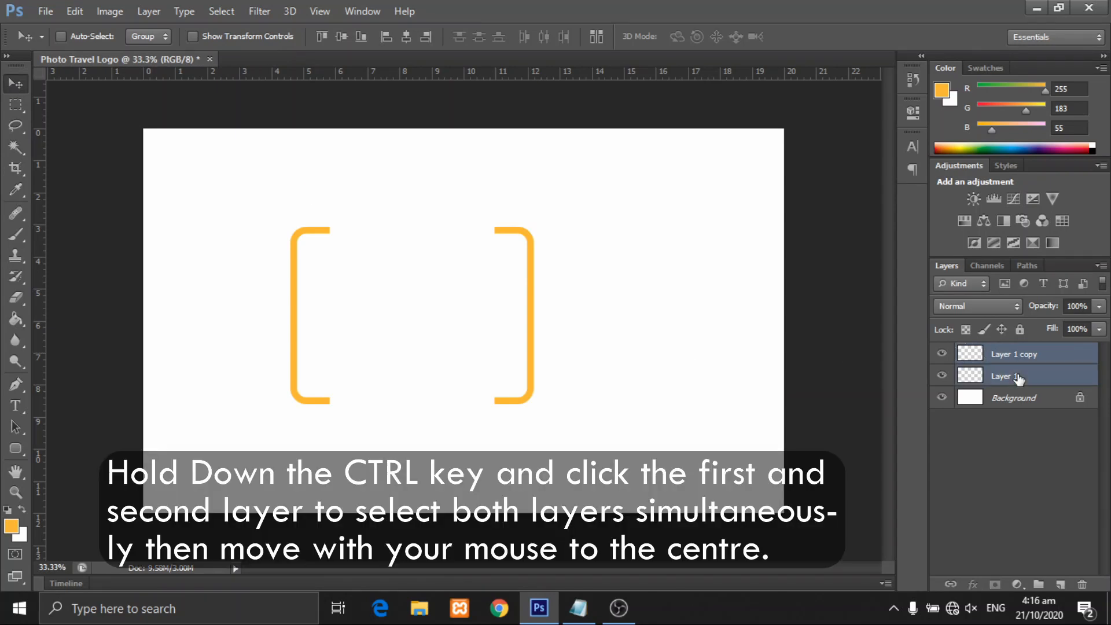
drag(428, 298, 484, 309)
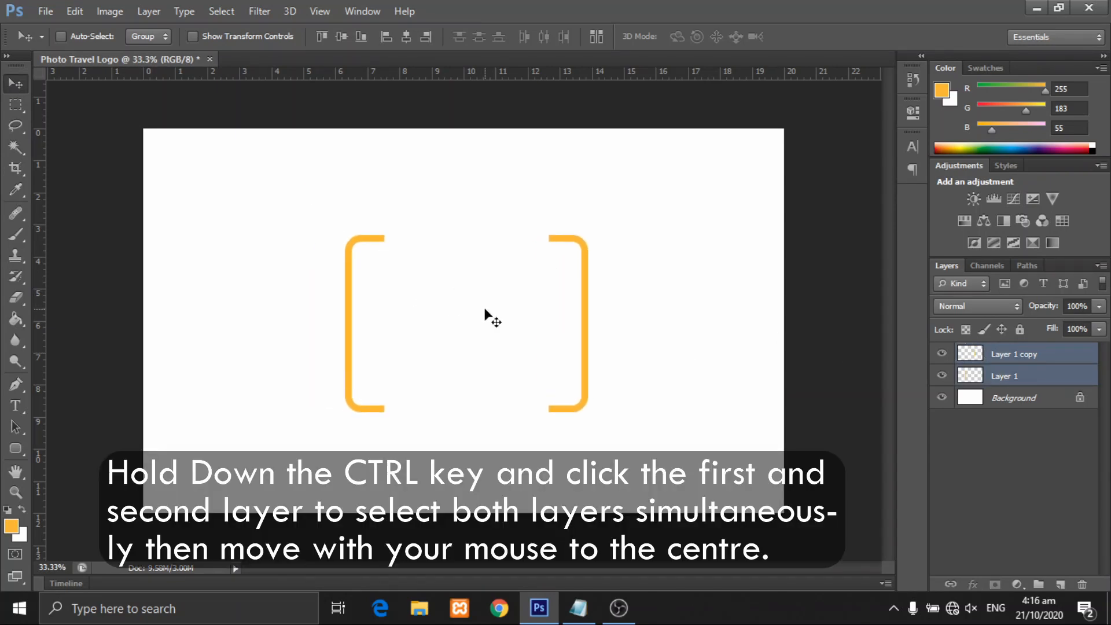
click(75, 11)
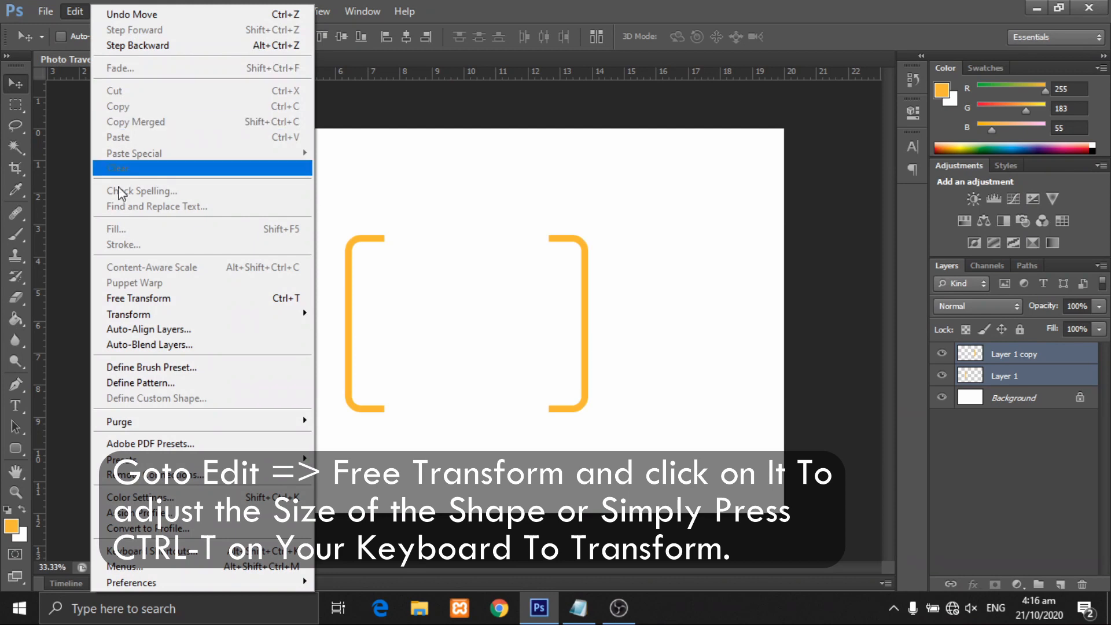
click(138, 298)
drag(467, 411, 465, 378)
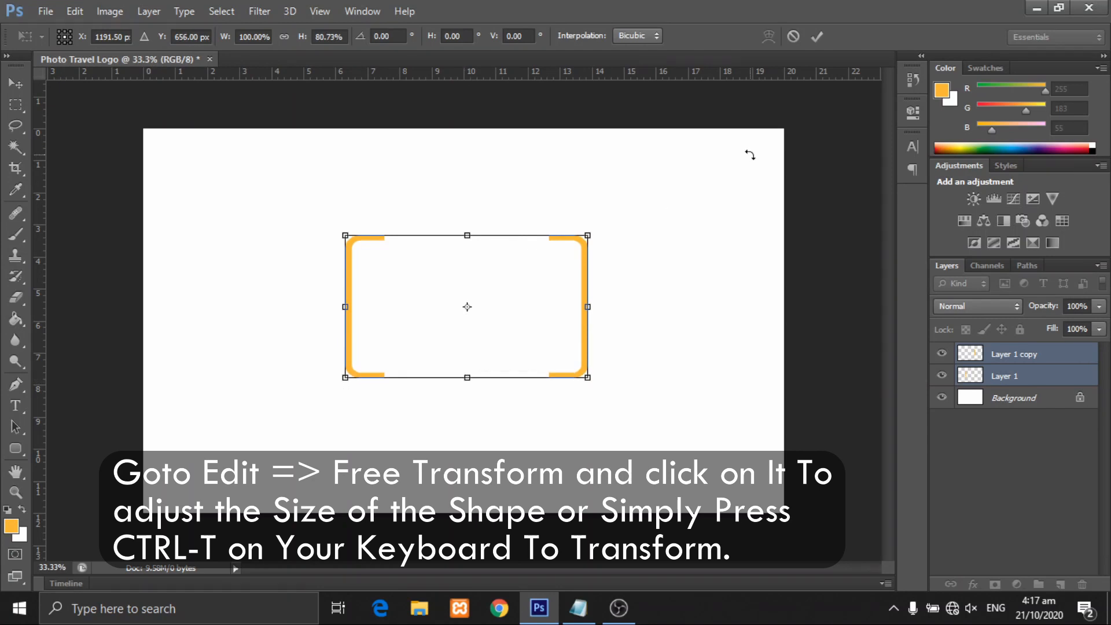
click(818, 37)
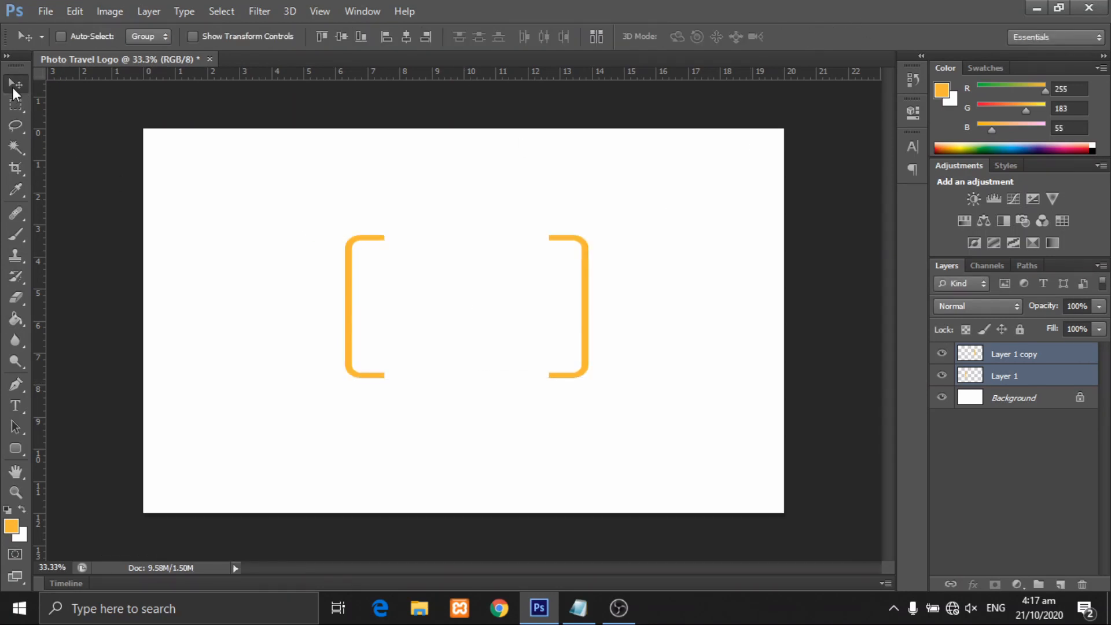
drag(428, 348, 430, 354)
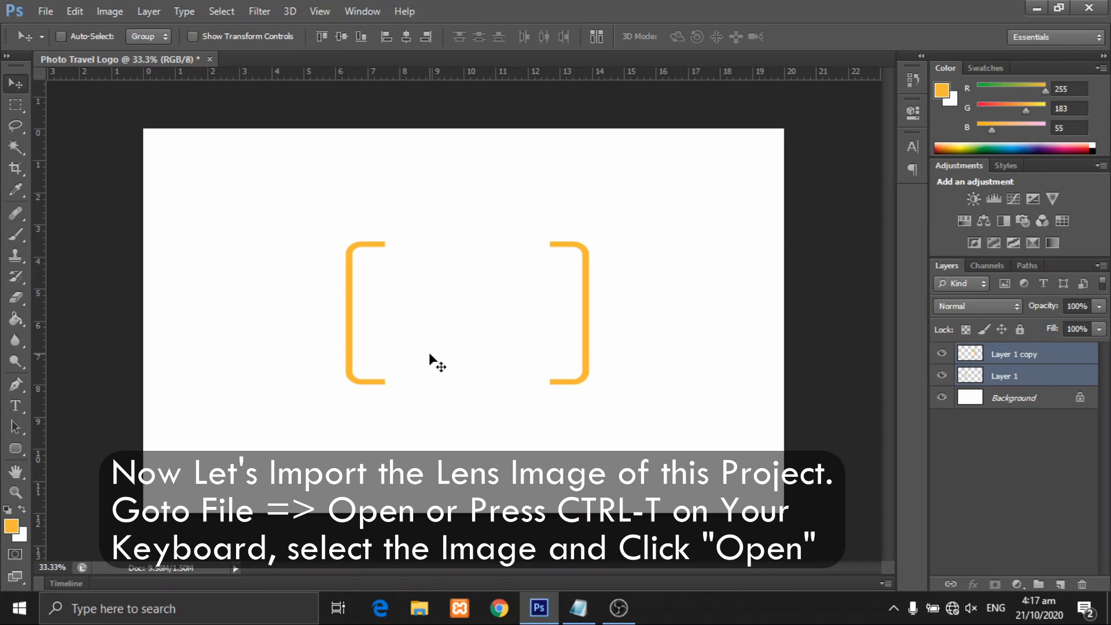
Open the Pngtree camera lens_5458171 image and bring its lens layer into the Photo Travel Logo document
click(45, 11)
click(52, 37)
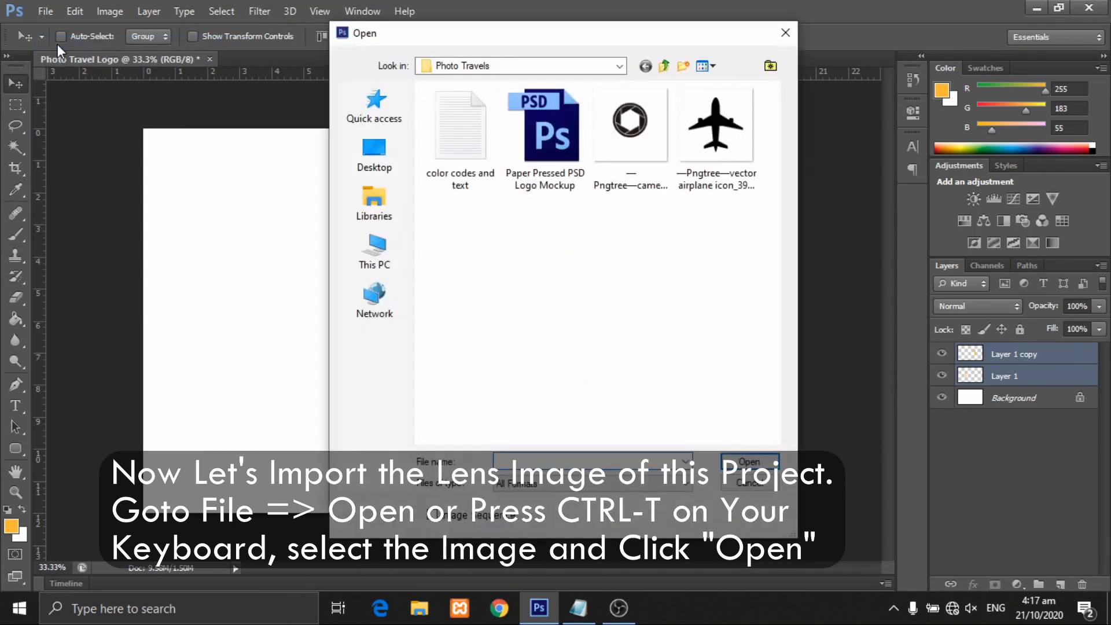
click(637, 162)
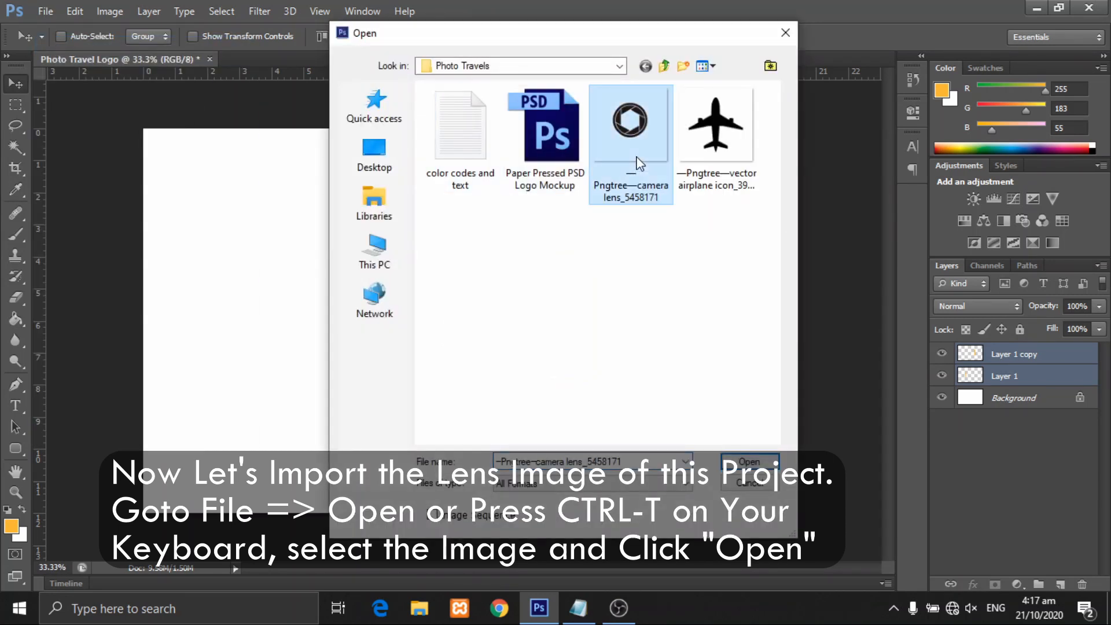
click(750, 462)
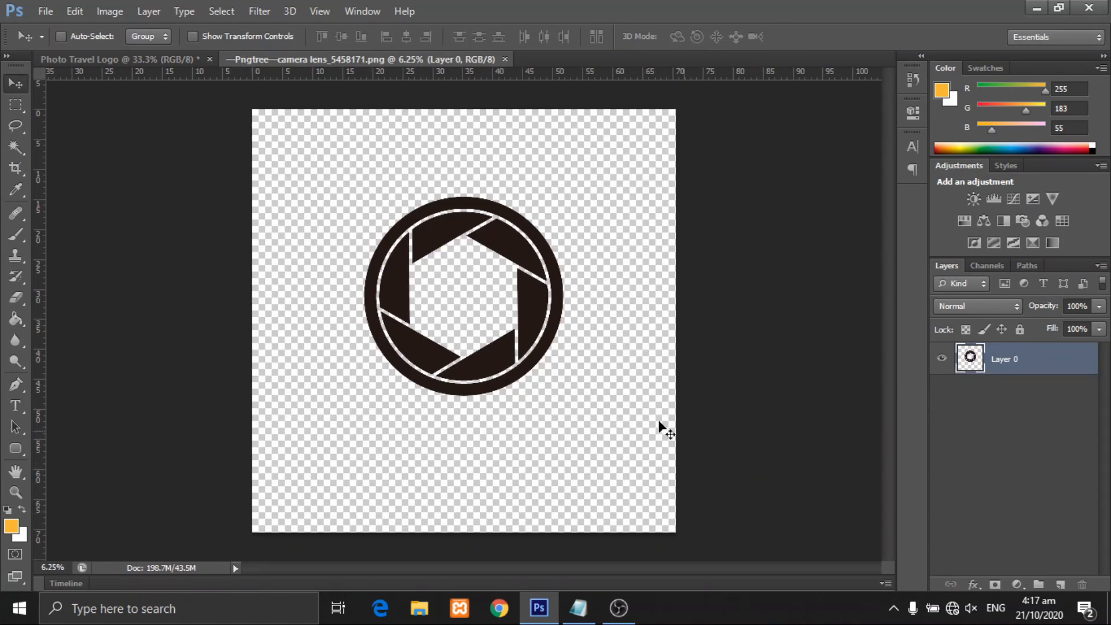
drag(444, 334, 307, 199)
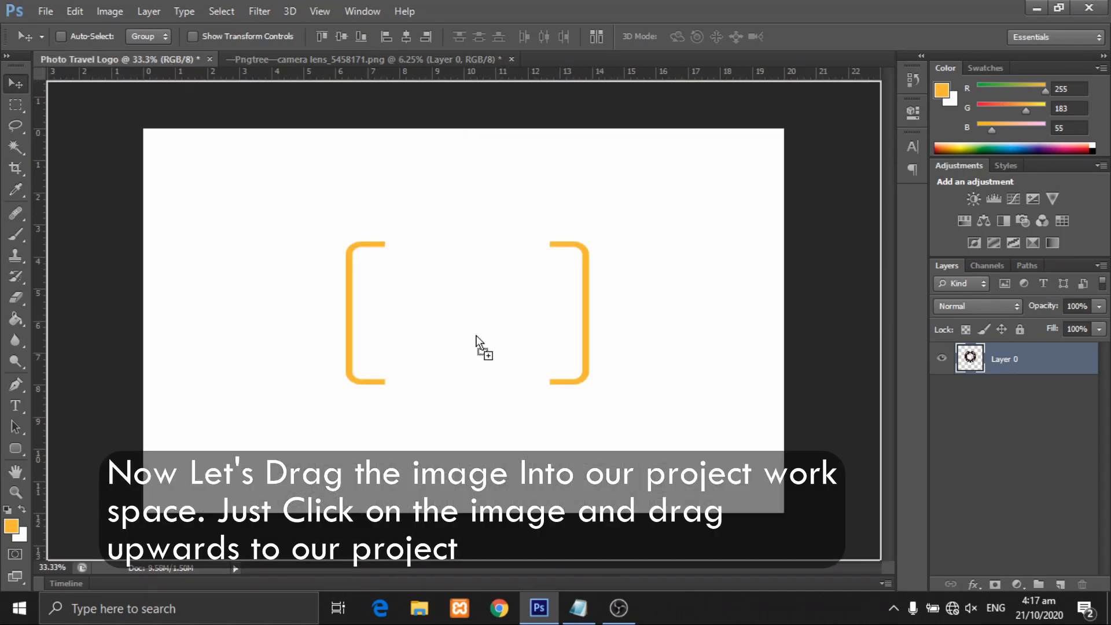
drag(477, 335, 478, 339)
Shrink the imported lens proportionally about its centre with Free Transform until it is small enough to fit between the brackets
click(77, 12)
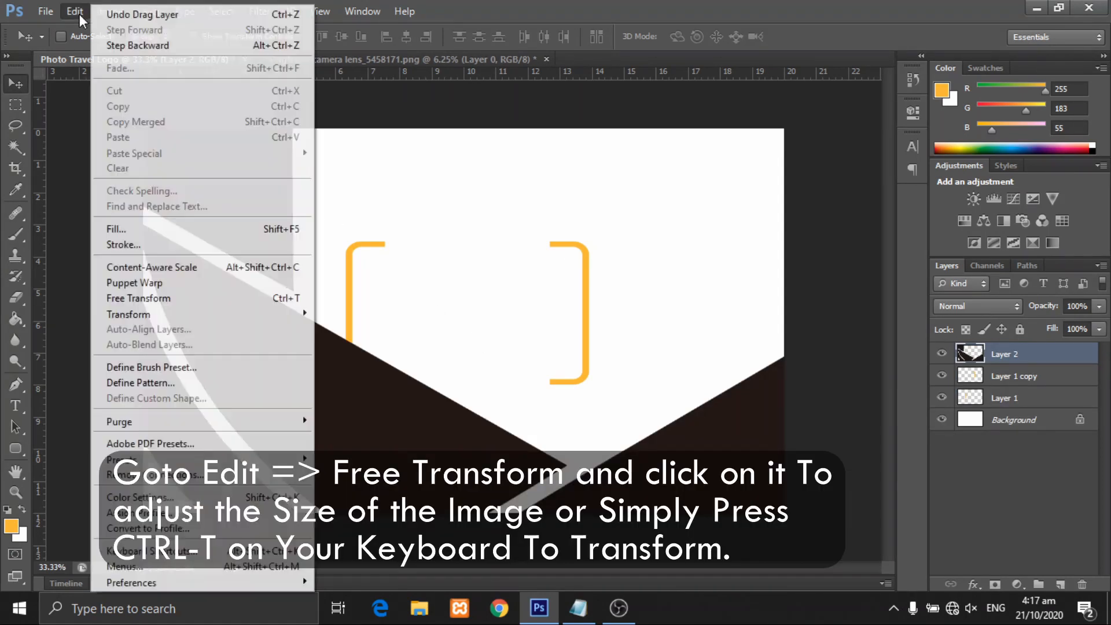
click(166, 301)
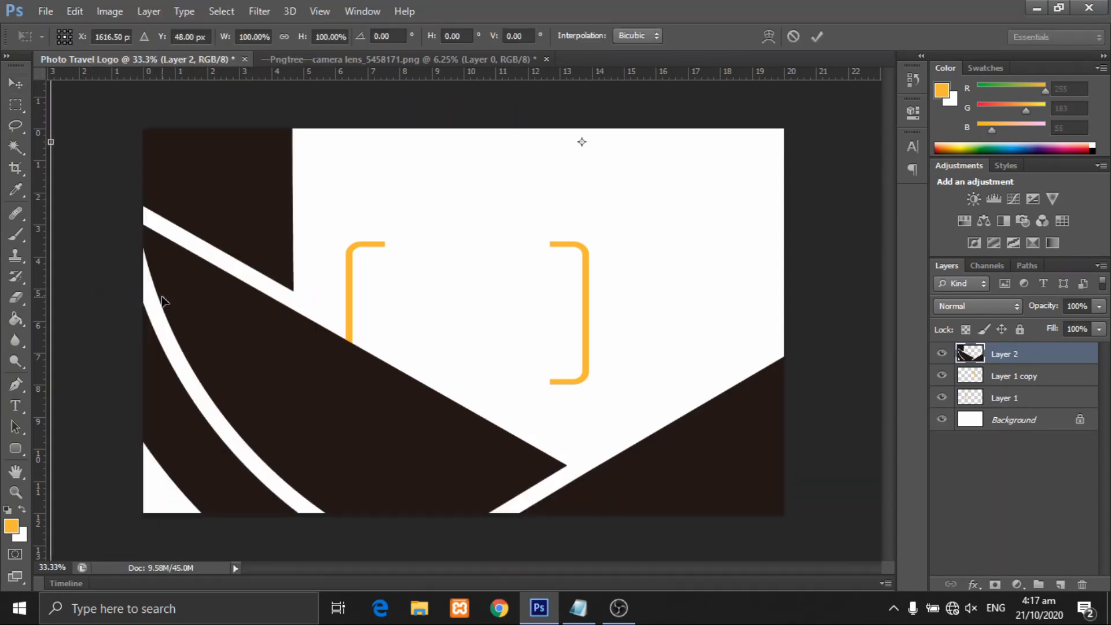
key(ctrl+minus)
key(ctrl+minus)
key(ctrl+minus)
key(ctrl+minus)
key(ctrl+minus)
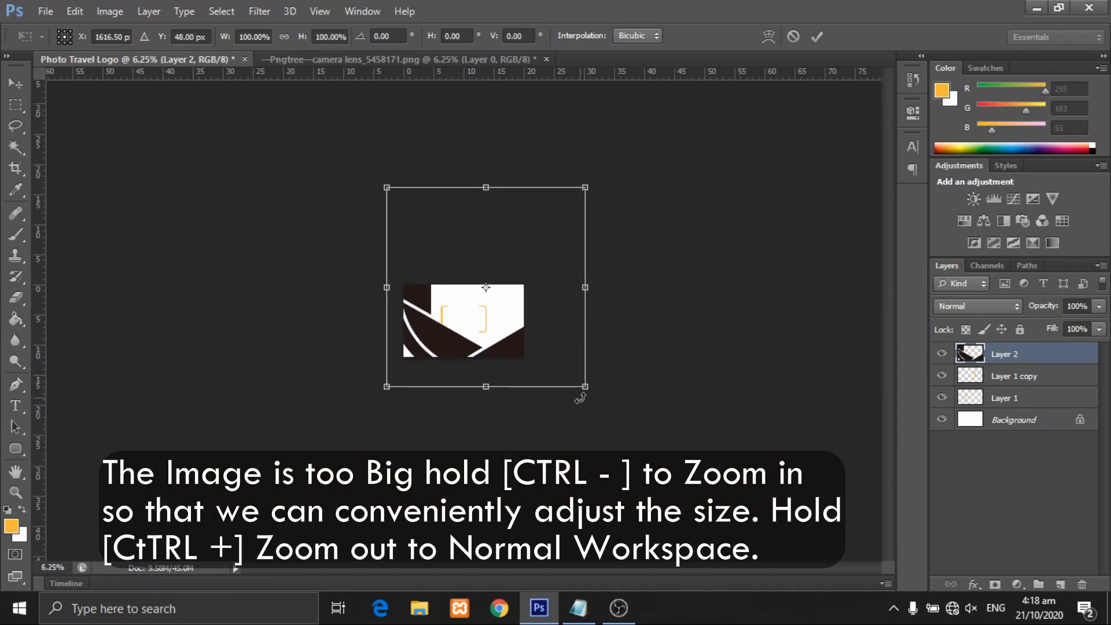
drag(585, 386, 497, 298)
click(817, 37)
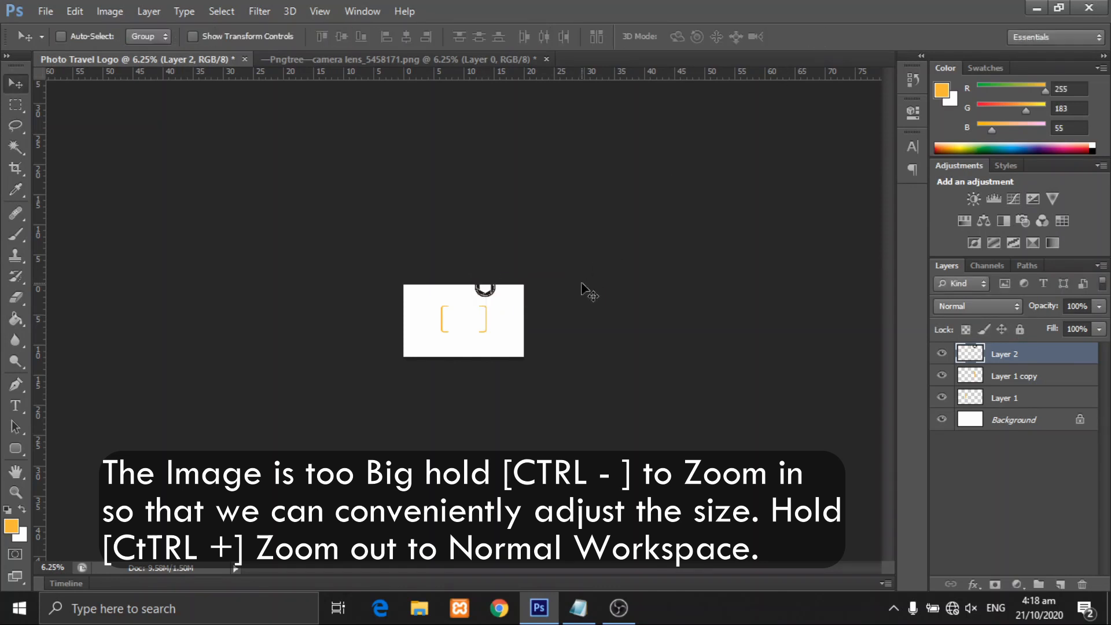
Move the lens from the canvas's upper edge to the centre between the two orange brackets
key(ctrl+plus)
key(ctrl+plus)
key(ctrl+plus)
key(ctrl+plus)
key(ctrl+plus)
key(ctrl+plus)
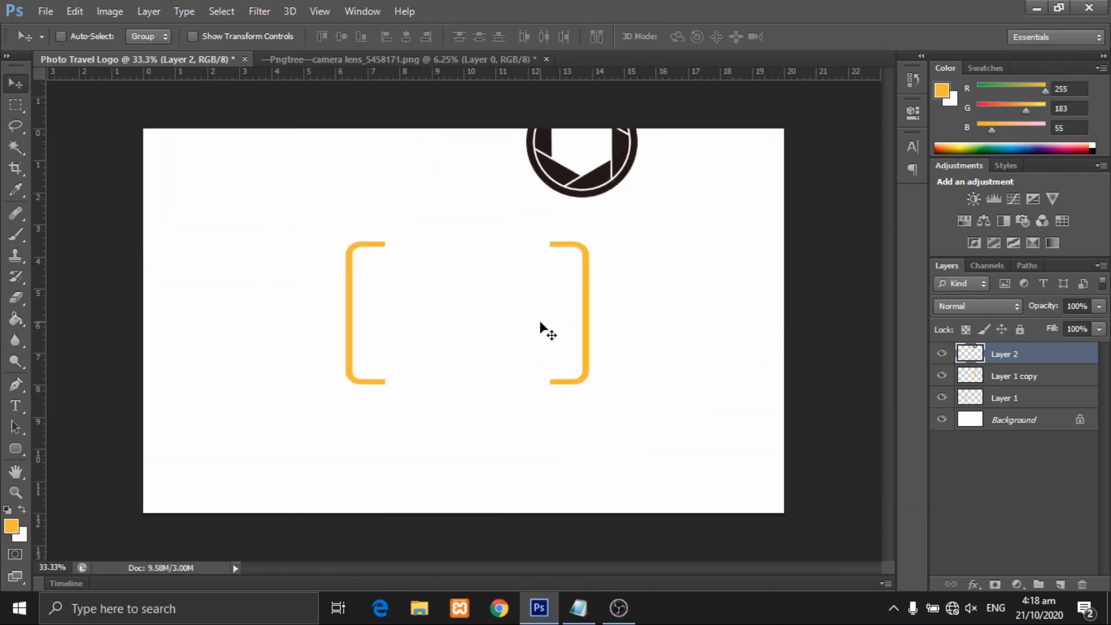
key(ctrl+minus)
drag(584, 189, 472, 360)
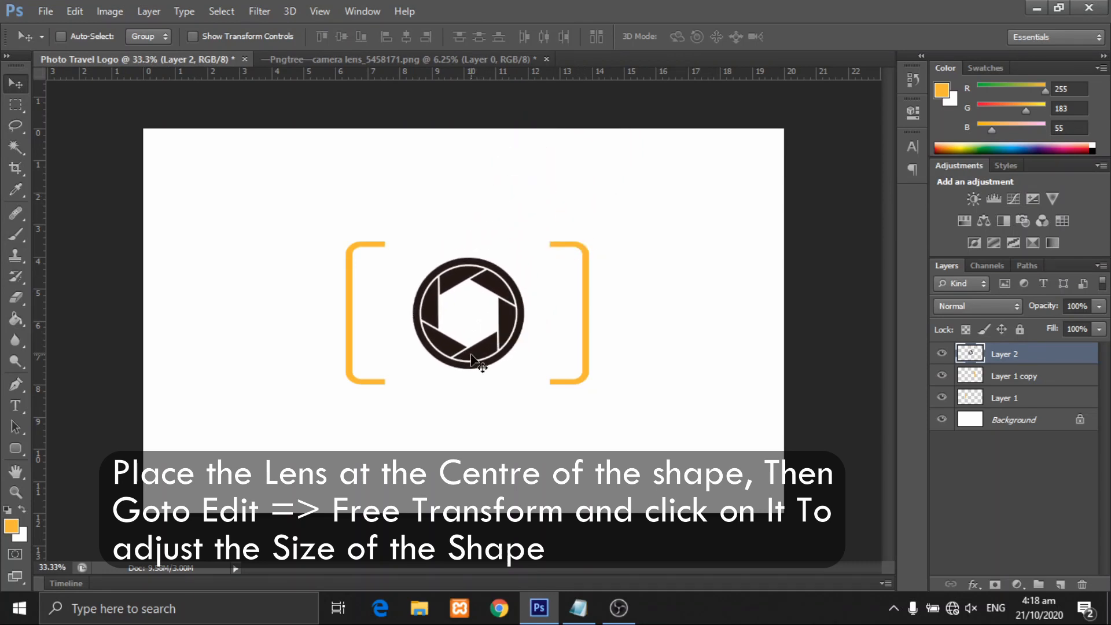
click(72, 17)
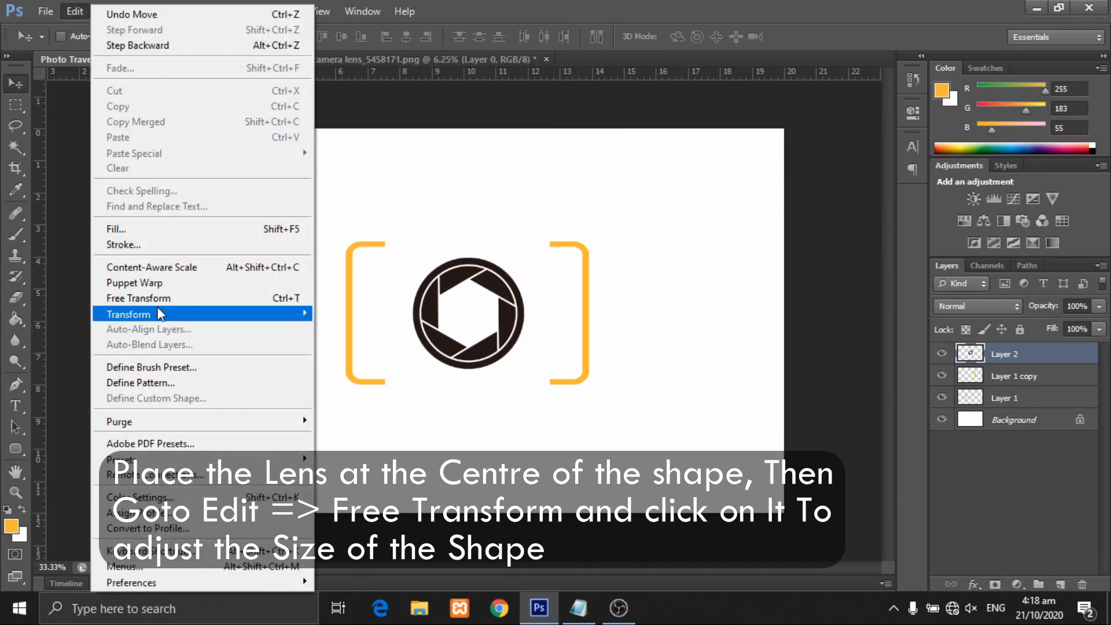
click(138, 288)
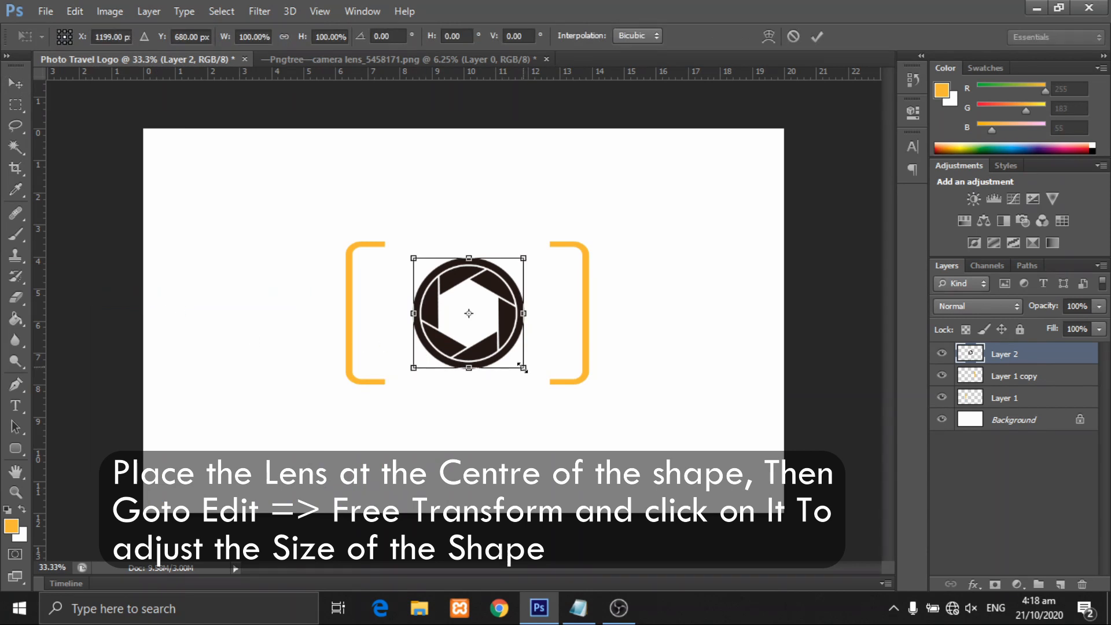
drag(524, 372, 526, 372)
click(793, 36)
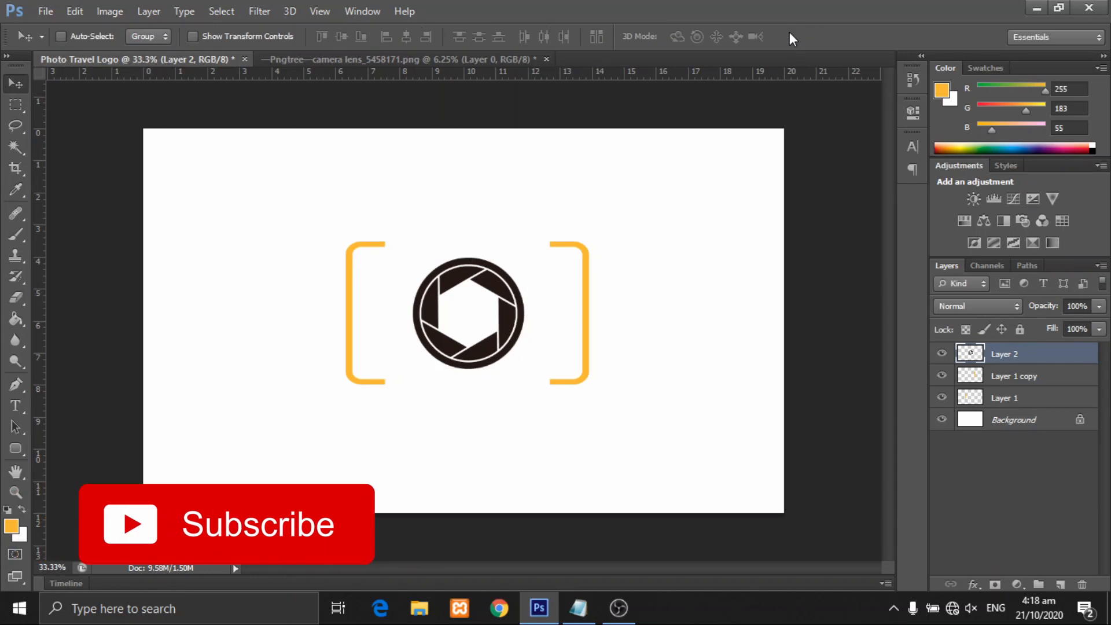
Enlarge the lens proportionally about its centre to about 167% with Free Transform
click(75, 11)
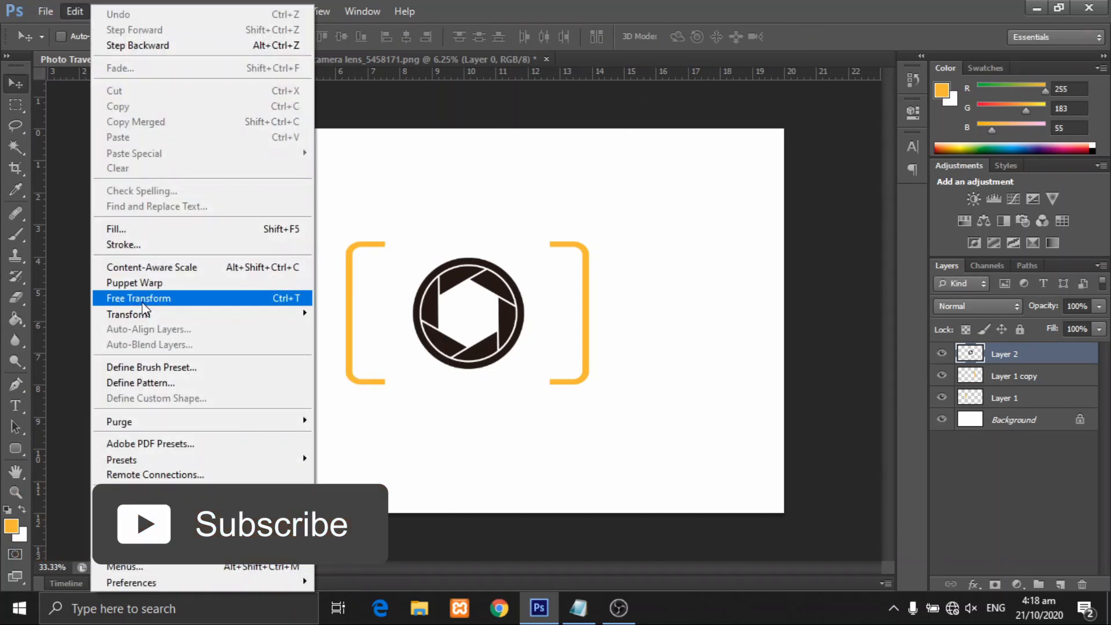
click(142, 298)
drag(527, 373, 563, 412)
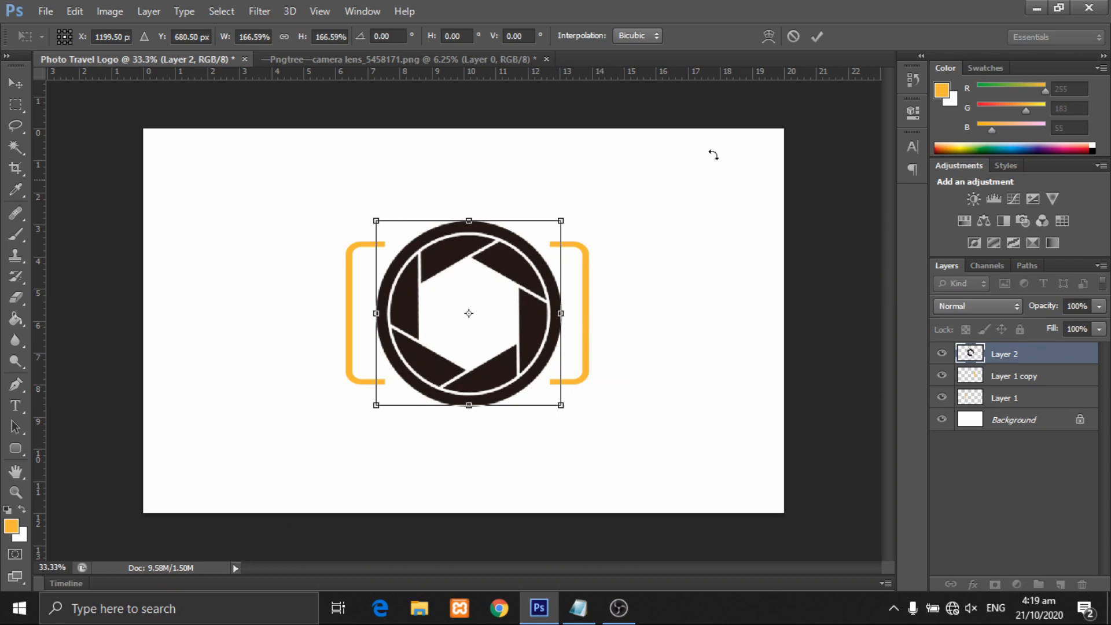
click(816, 37)
Fine-tune the position of the enlarged lens, shifting it slightly upward and keeping it horizontally centred between the brackets
drag(531, 352, 537, 352)
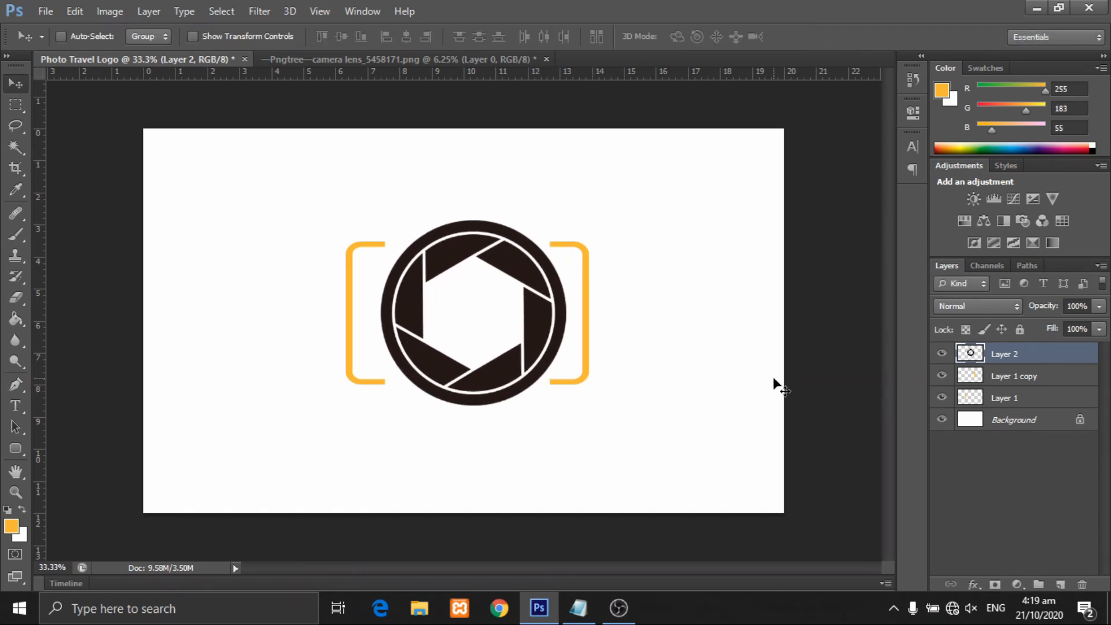
key(Left)
key(Left)
key(Left)
key(Up)
key(Up)
key(Up)
key(Left)
key(Left)
key(Up)
key(Up)
key(Up)
key(Left)
key(Left)
key(Left)
key(Down)
key(Down)
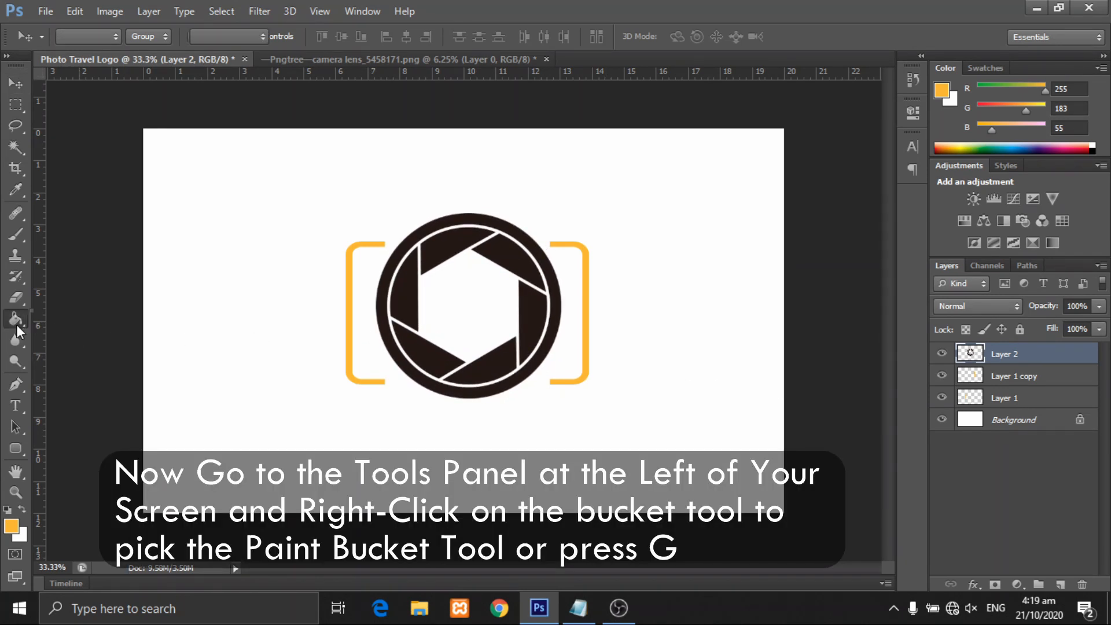
Fill the lens's upper-left blade with red ff253d using the Paint Bucket, copying the colour code from the Notepad list
right_click(16, 324)
click(89, 331)
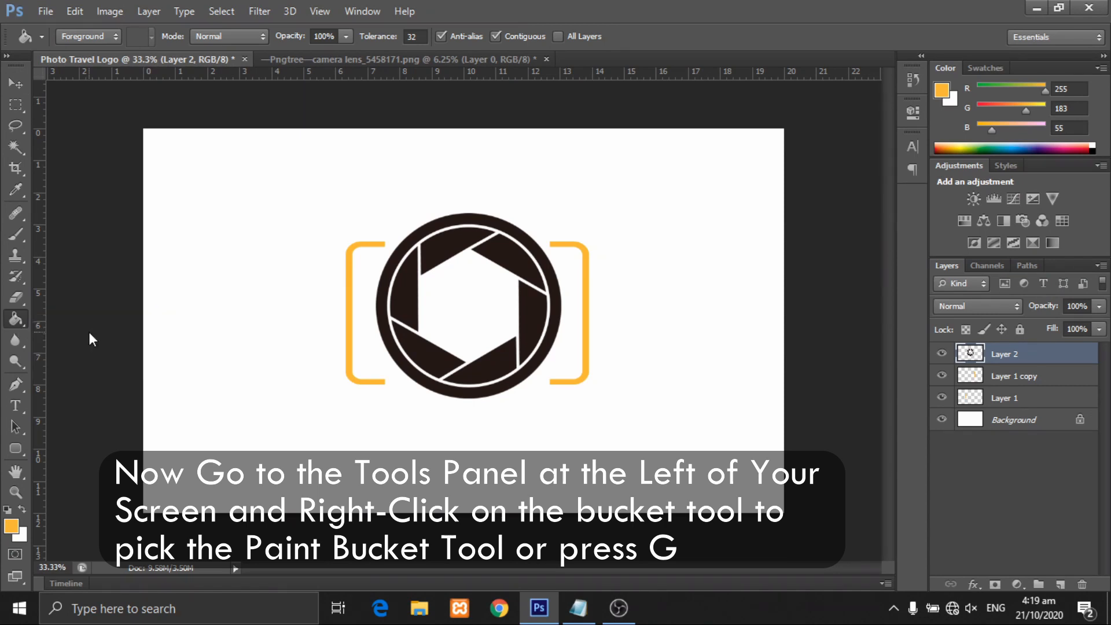
click(942, 91)
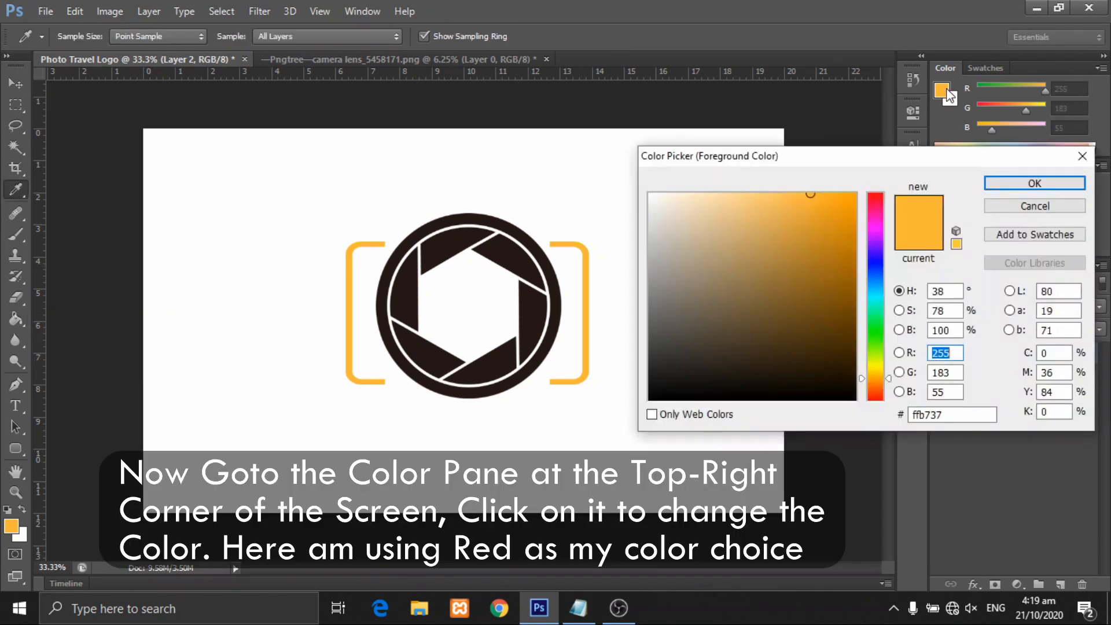
click(578, 607)
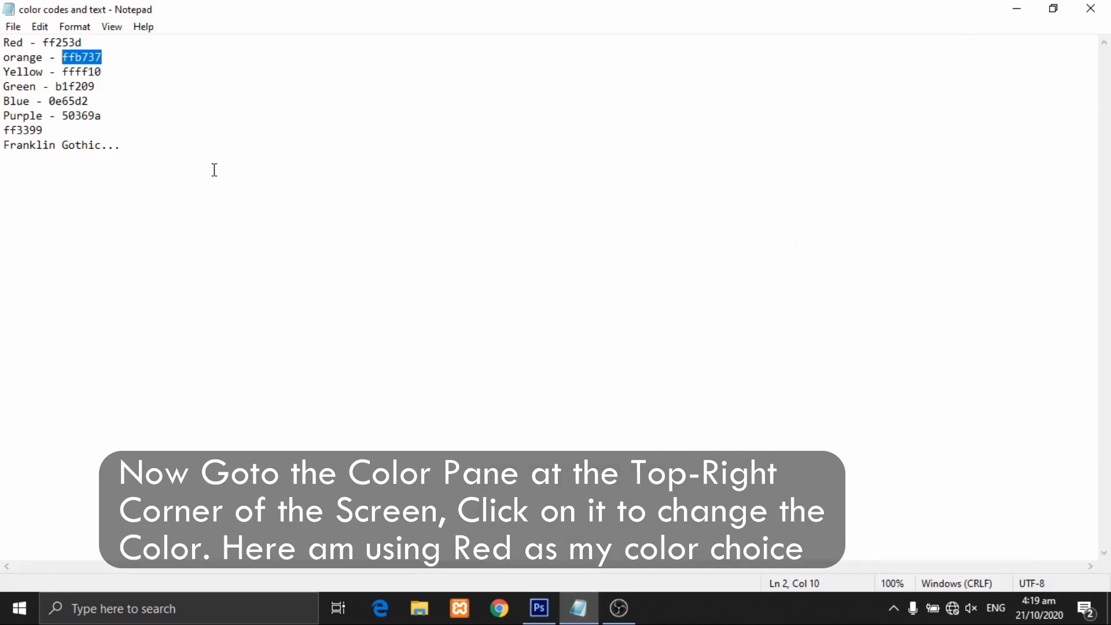
double_click(86, 43)
right_click(55, 42)
click(118, 92)
click(539, 607)
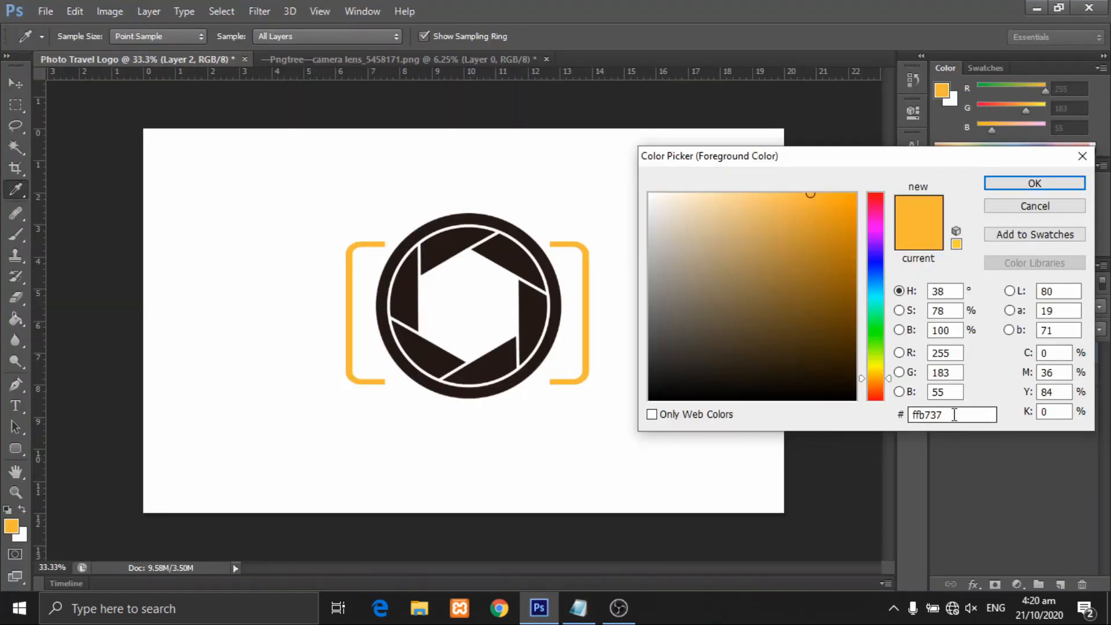
right_click(931, 419)
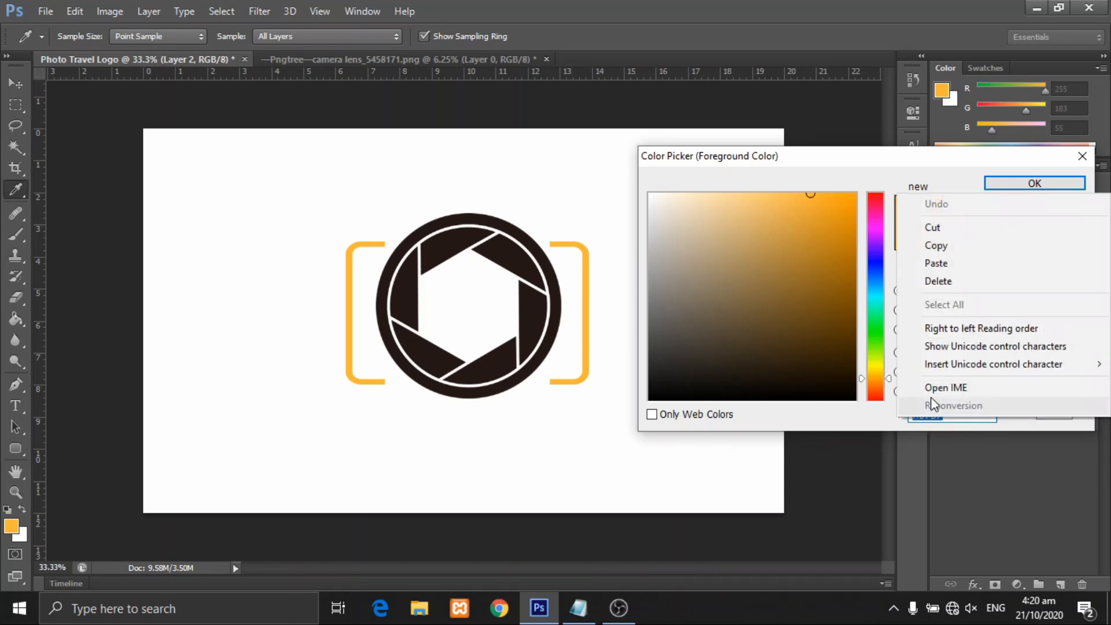
click(940, 261)
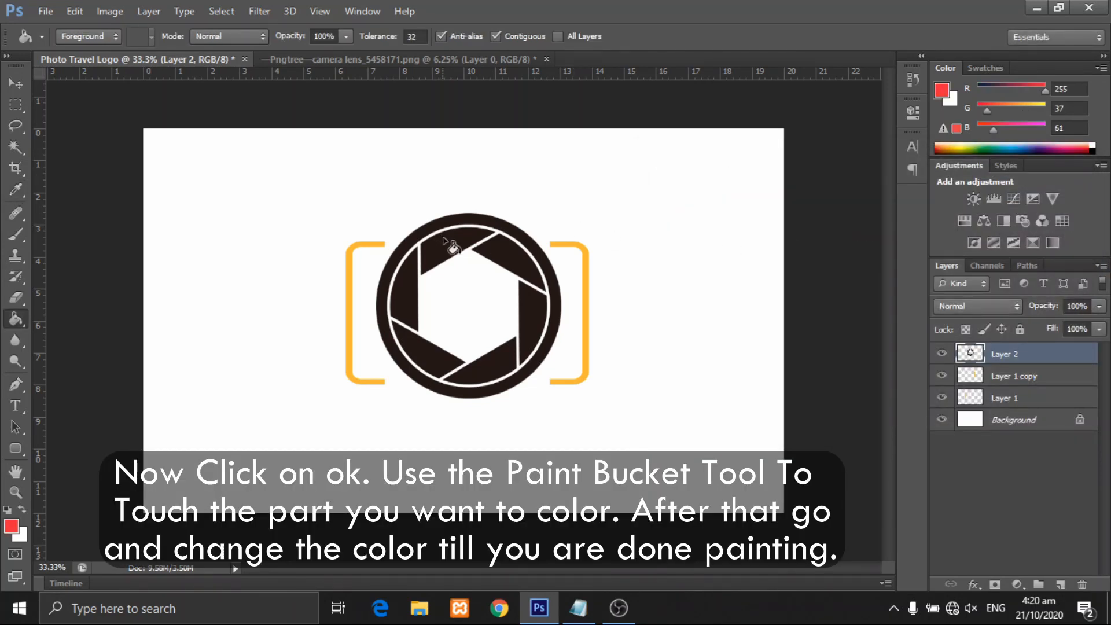
click(448, 245)
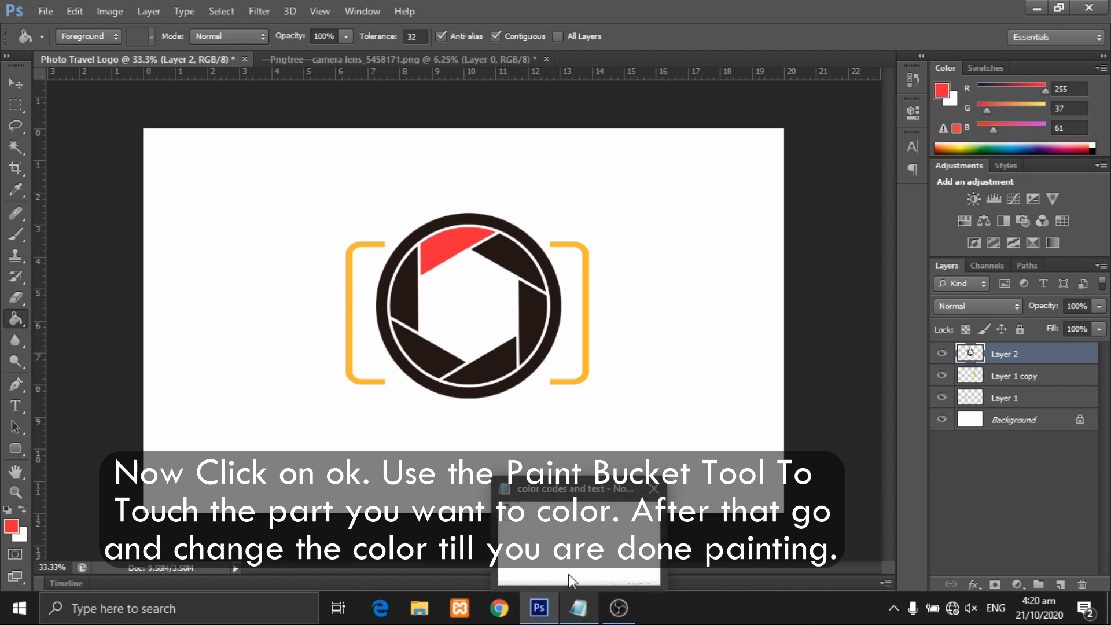
Copy the orange code ffb737 from the Notepad list and fill the lens's left blade with it
click(577, 608)
drag(105, 58, 66, 60)
right_click(80, 64)
click(132, 111)
click(538, 609)
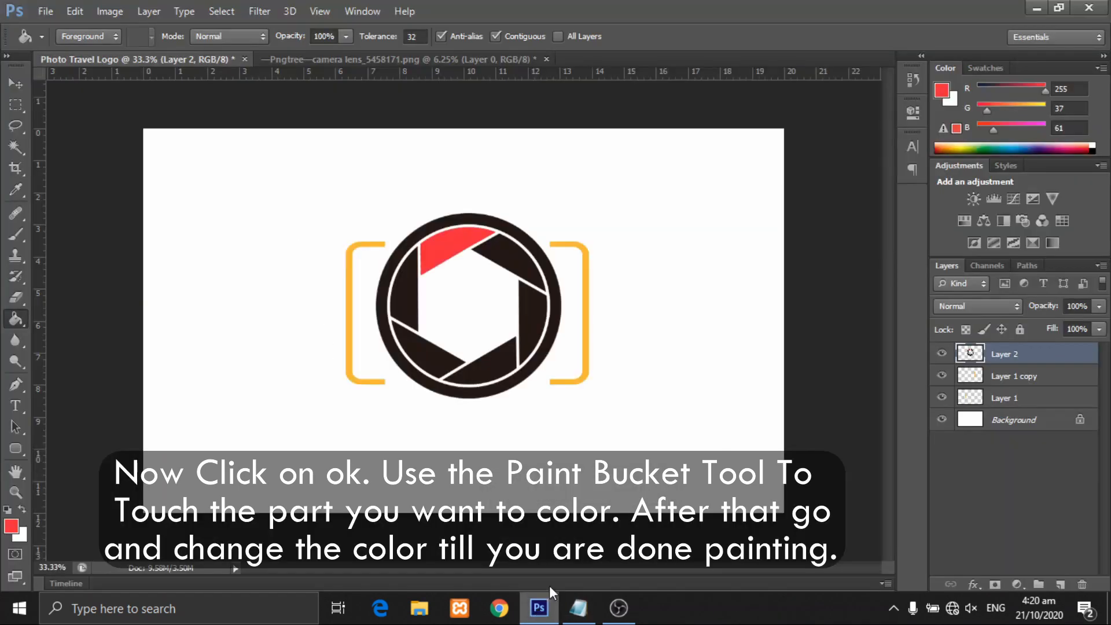
click(941, 91)
click(912, 415)
right_click(928, 415)
click(940, 261)
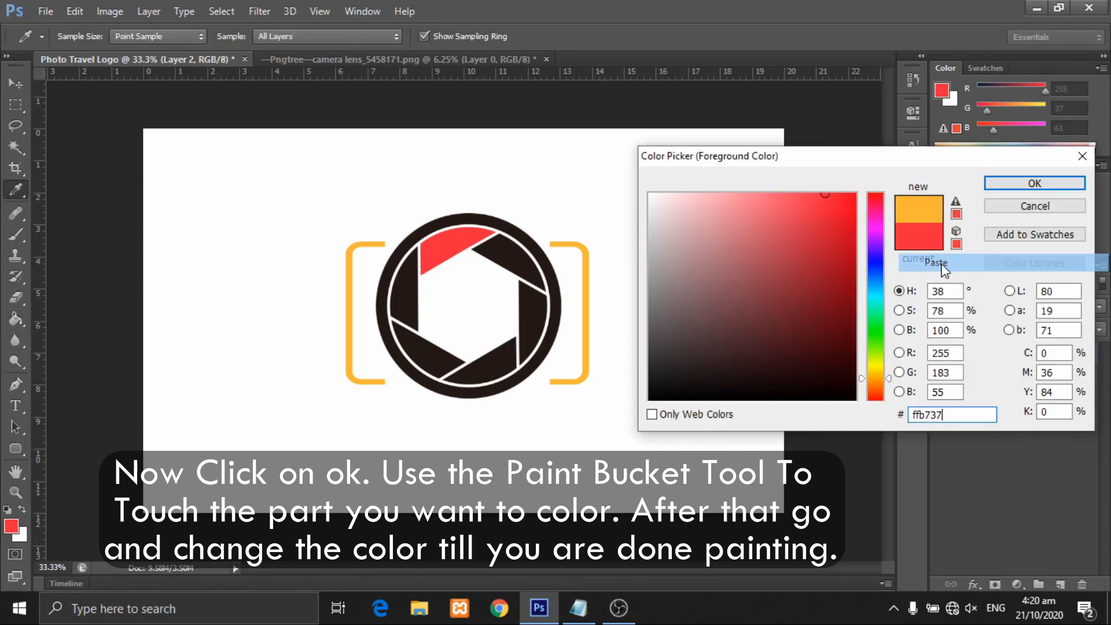
click(1035, 183)
key(g)
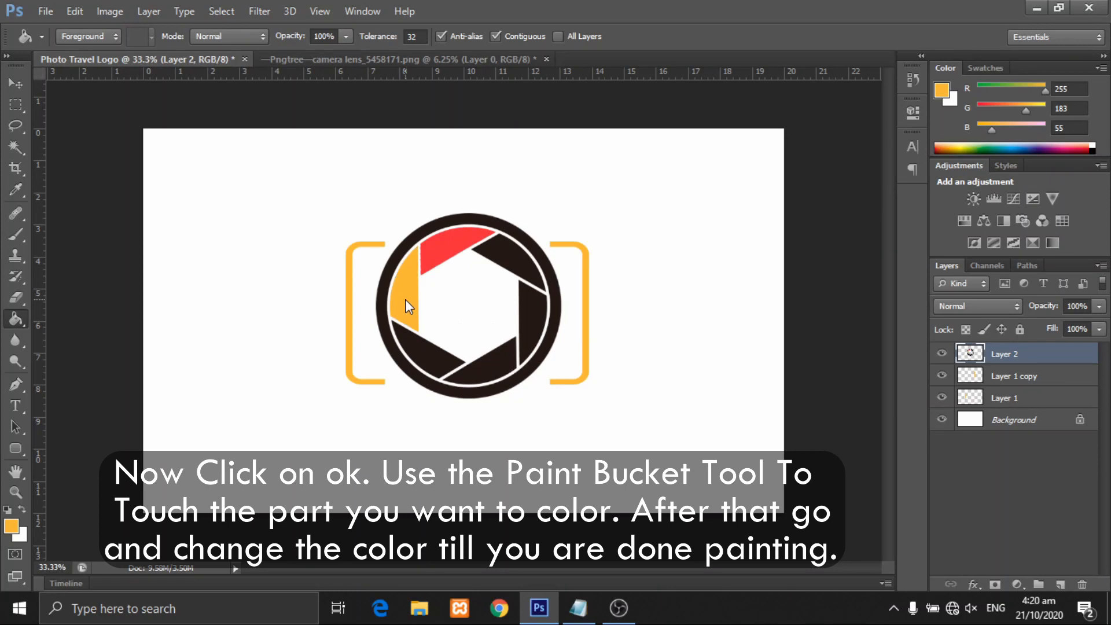
Copy the yellow code ffff10 from the Notepad list and fill the lens's lower-left blade with it
click(579, 615)
double_click(71, 73)
right_click(71, 72)
click(98, 129)
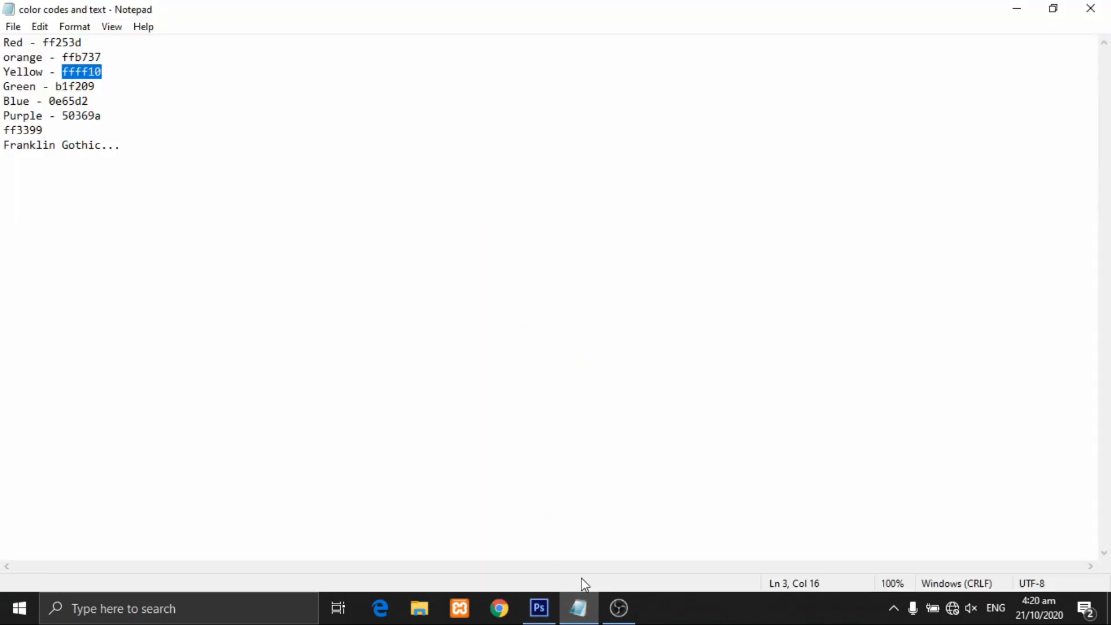
click(540, 608)
click(940, 91)
double_click(912, 416)
right_click(912, 416)
click(949, 262)
click(1034, 183)
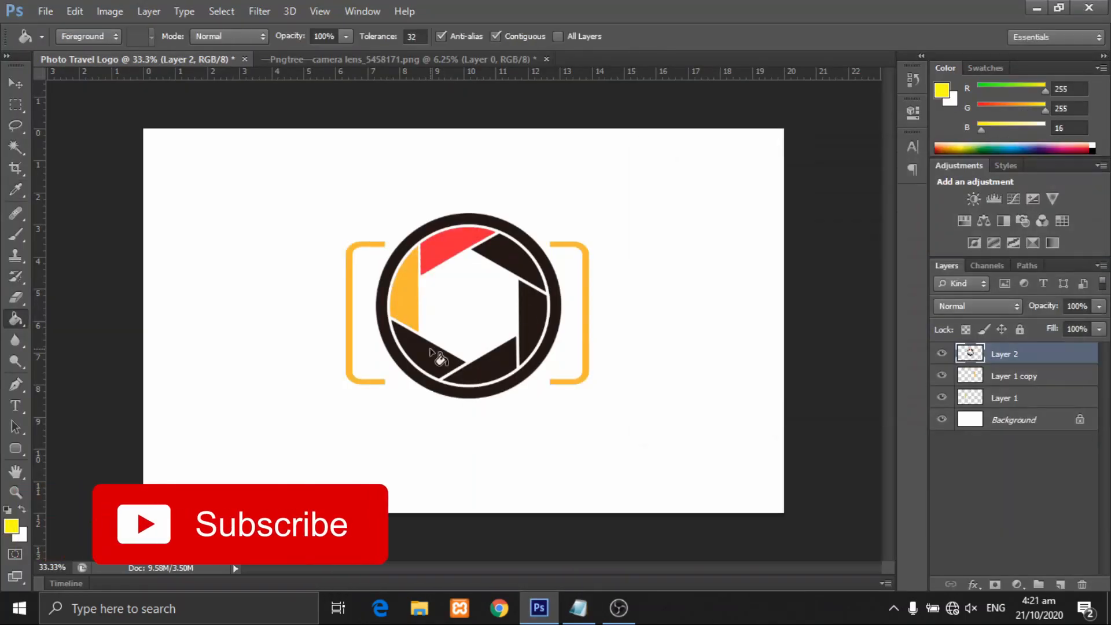
click(442, 354)
Copy the green code b1f209 from the Notepad list and fill the lens's lower-right blade with it
click(578, 608)
drag(104, 88, 56, 85)
right_click(56, 86)
click(119, 139)
click(539, 609)
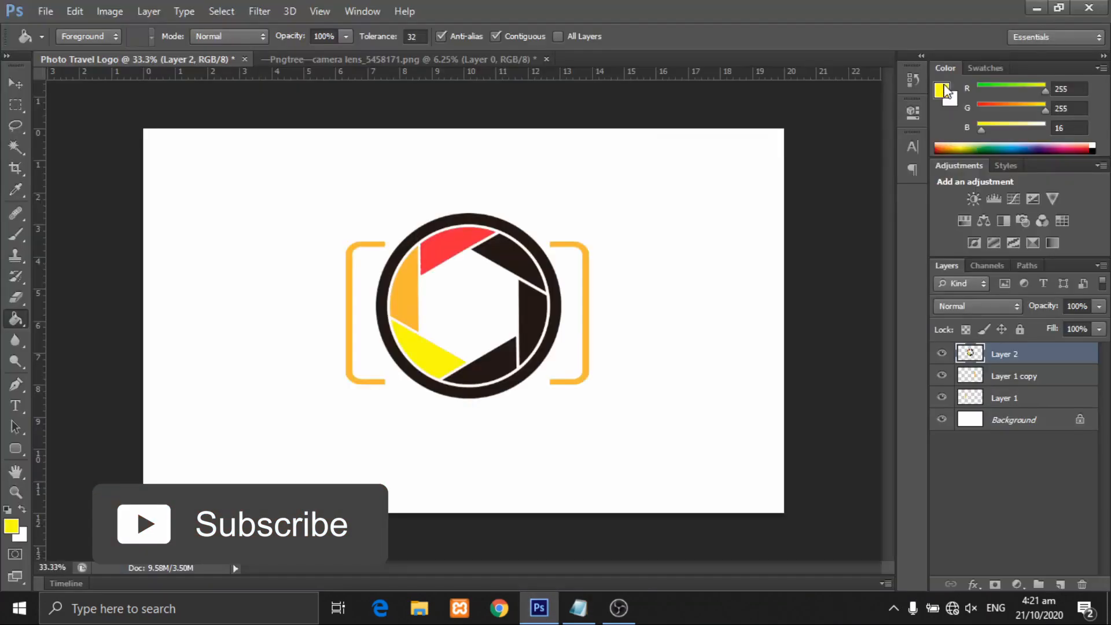
click(941, 90)
double_click(912, 416)
right_click(912, 416)
click(949, 262)
click(1035, 182)
click(504, 367)
Copy the blue code 0e65d2 from the Notepad list and fill the lens's right blade with it
click(578, 608)
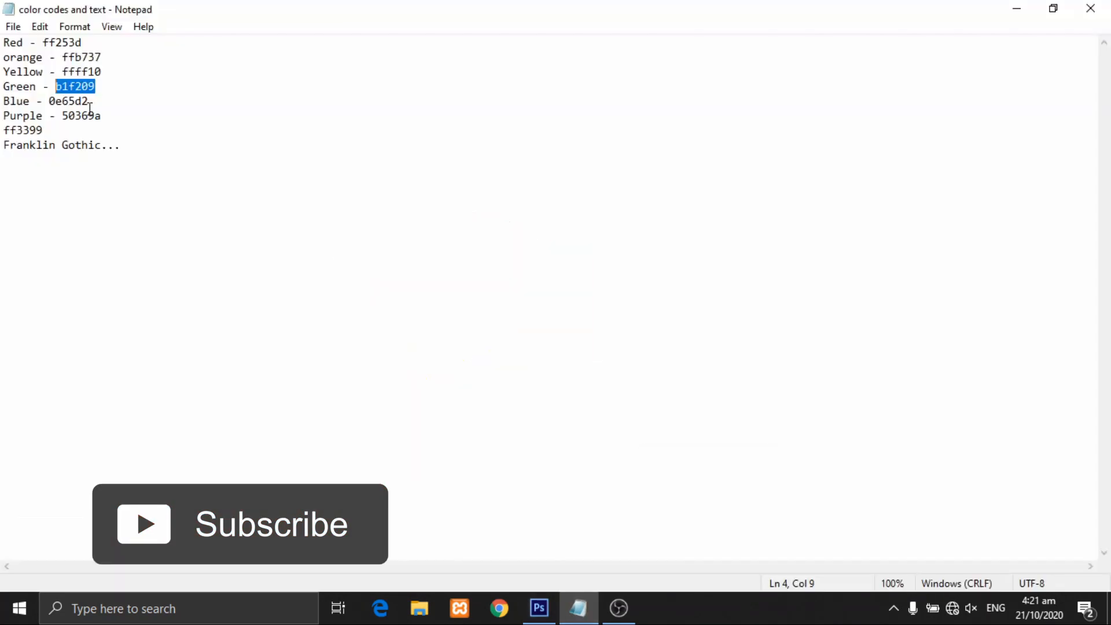
double_click(68, 101)
right_click(65, 102)
click(105, 155)
click(539, 609)
click(941, 91)
double_click(912, 416)
right_click(912, 416)
click(949, 264)
click(1035, 183)
click(532, 321)
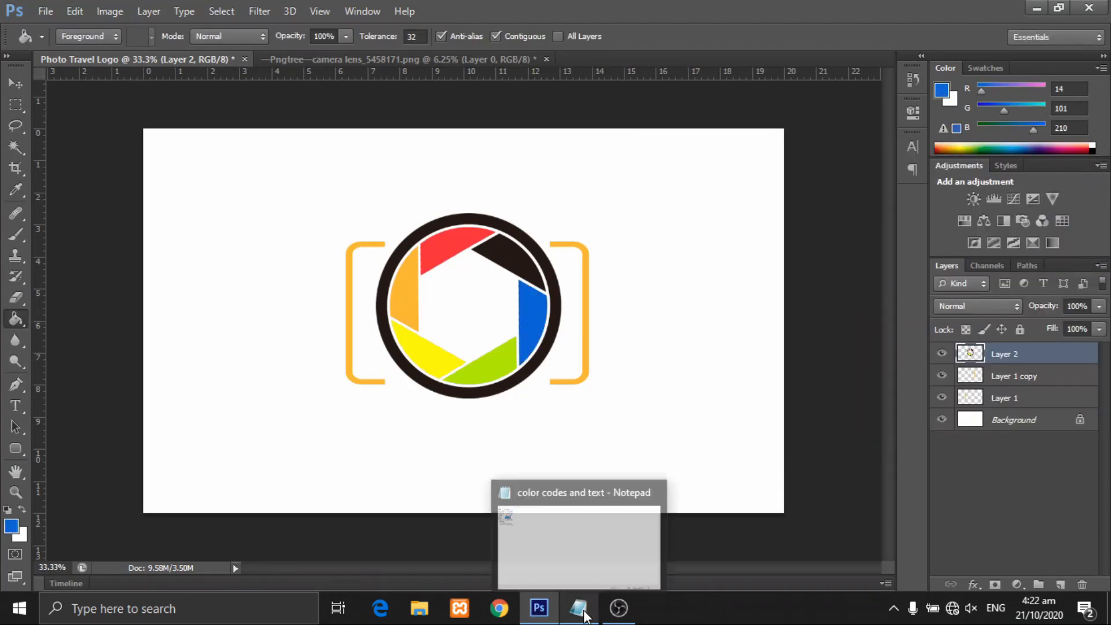
Switch to the Notepad colour list and copy the colour code ff3399
click(579, 608)
click(49, 130)
right_click(19, 133)
click(65, 204)
key(ctrl+z)
right_click(35, 126)
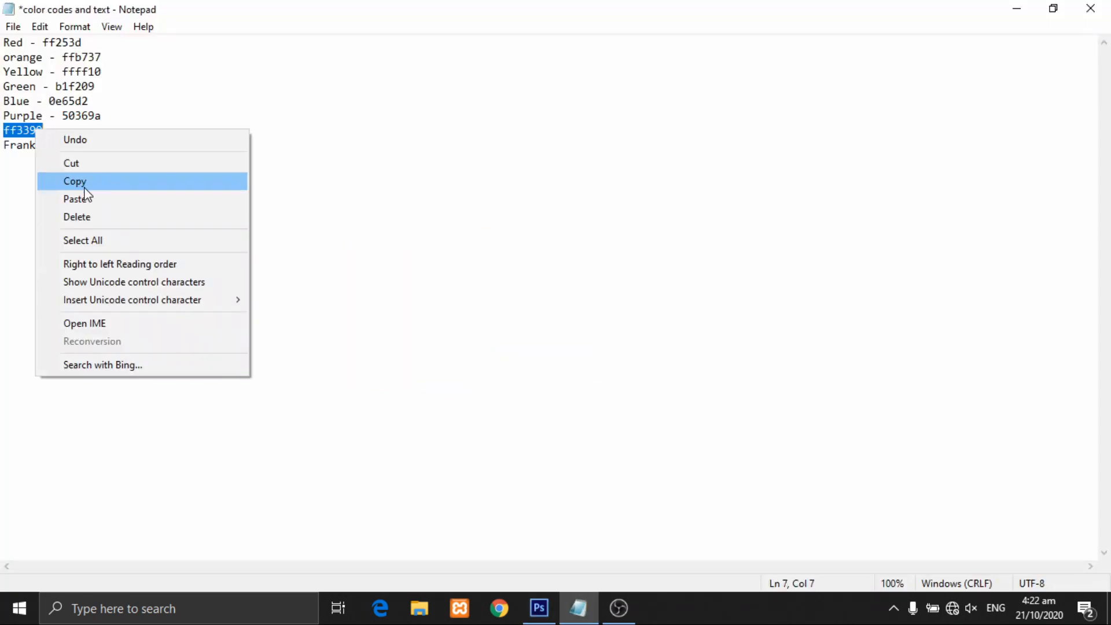
click(70, 178)
Return to Photoshop, set the foreground colour to pink ff3399 and fill the lens's outer ring with it
click(538, 607)
click(942, 93)
text(ff3399)
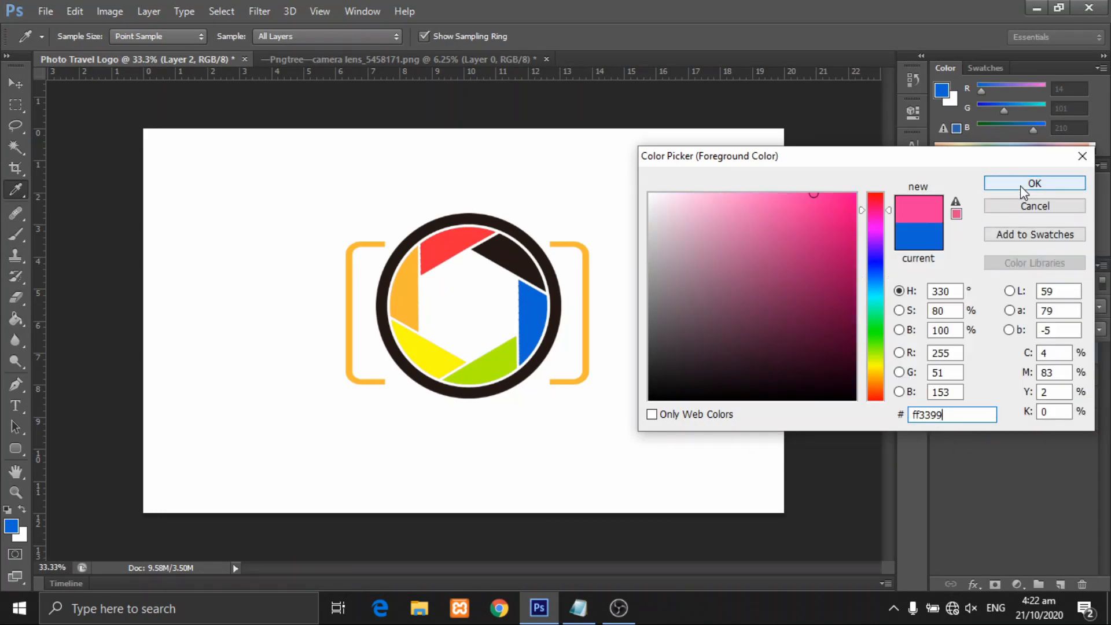
click(1035, 183)
key(g)
click(551, 275)
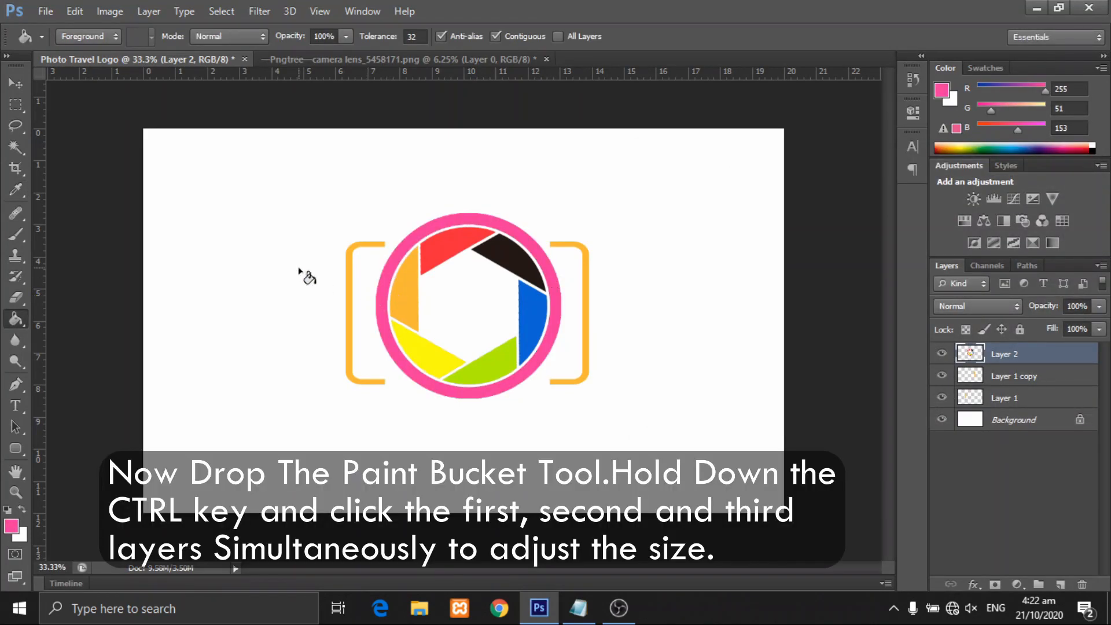
Scale Layer 2, Layer 1 copy and Layer 1 together to about 110% and move them slightly up the canvas
click(6, 90)
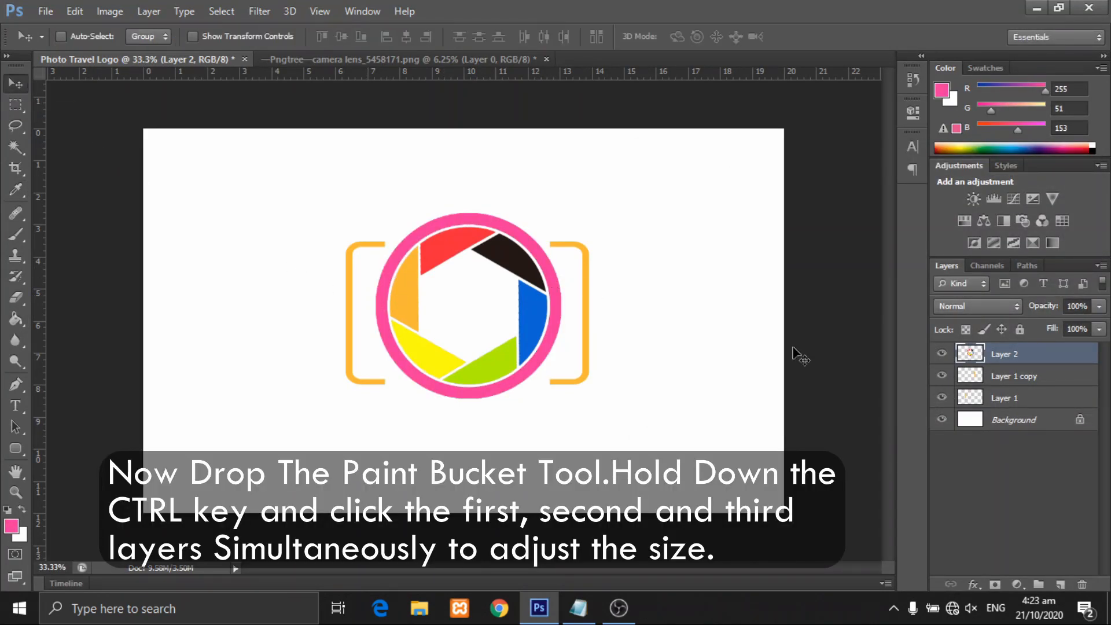
ctrl+click(986, 377)
ctrl+click(1003, 398)
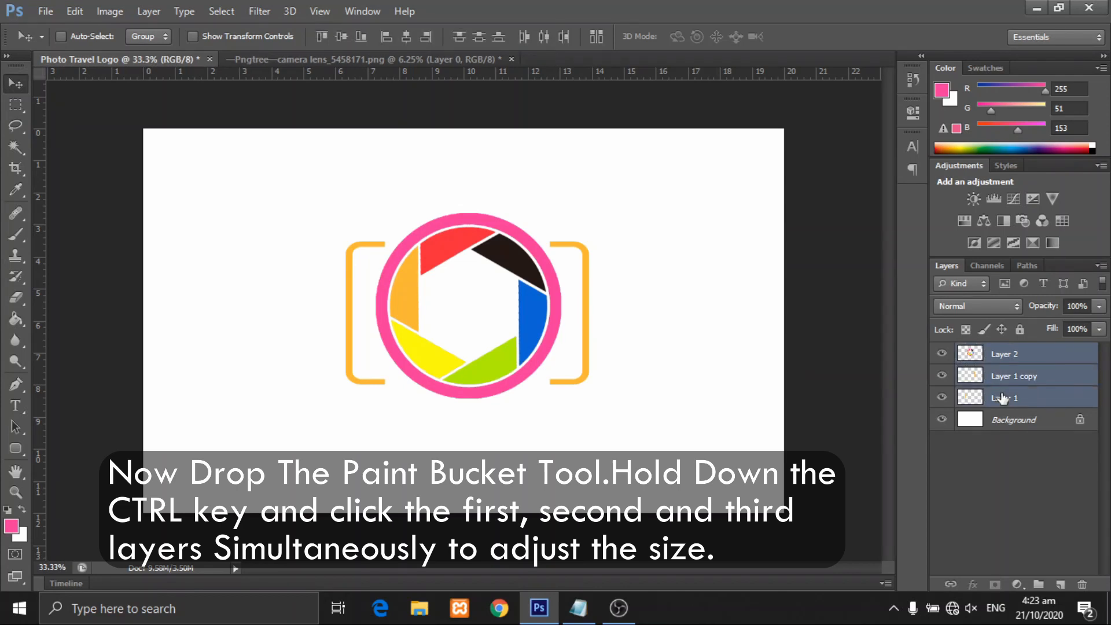
click(71, 12)
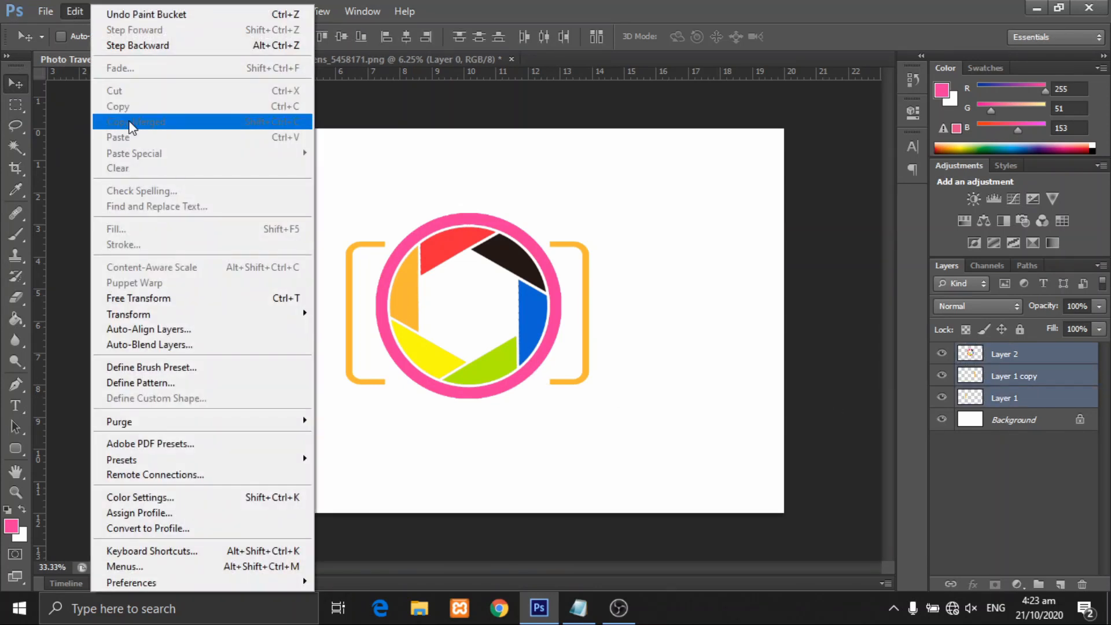
click(162, 297)
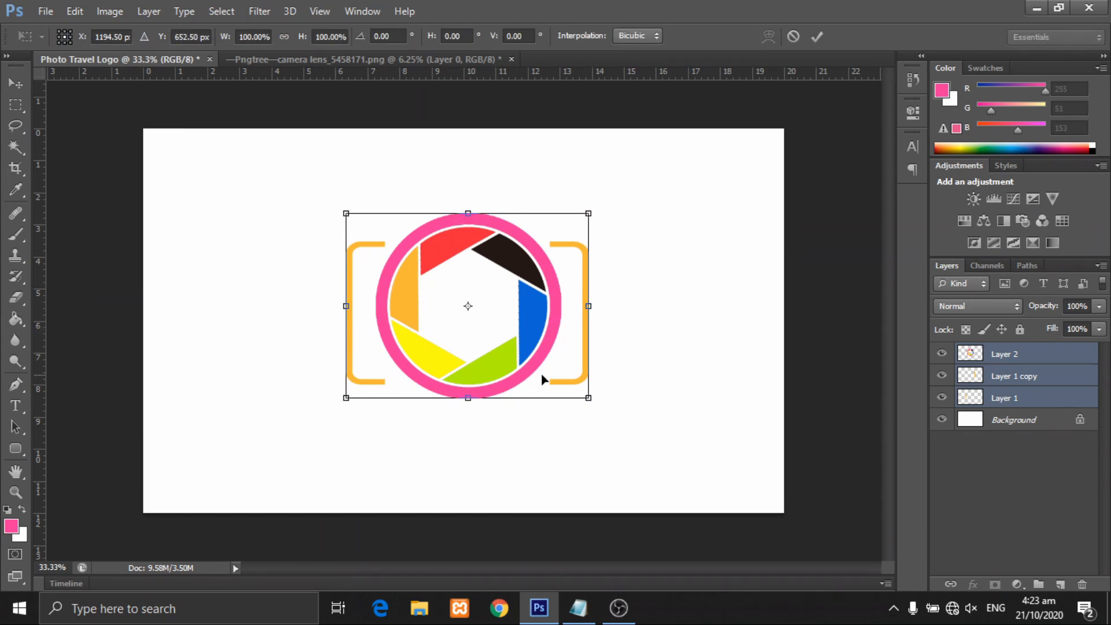
drag(590, 400, 604, 411)
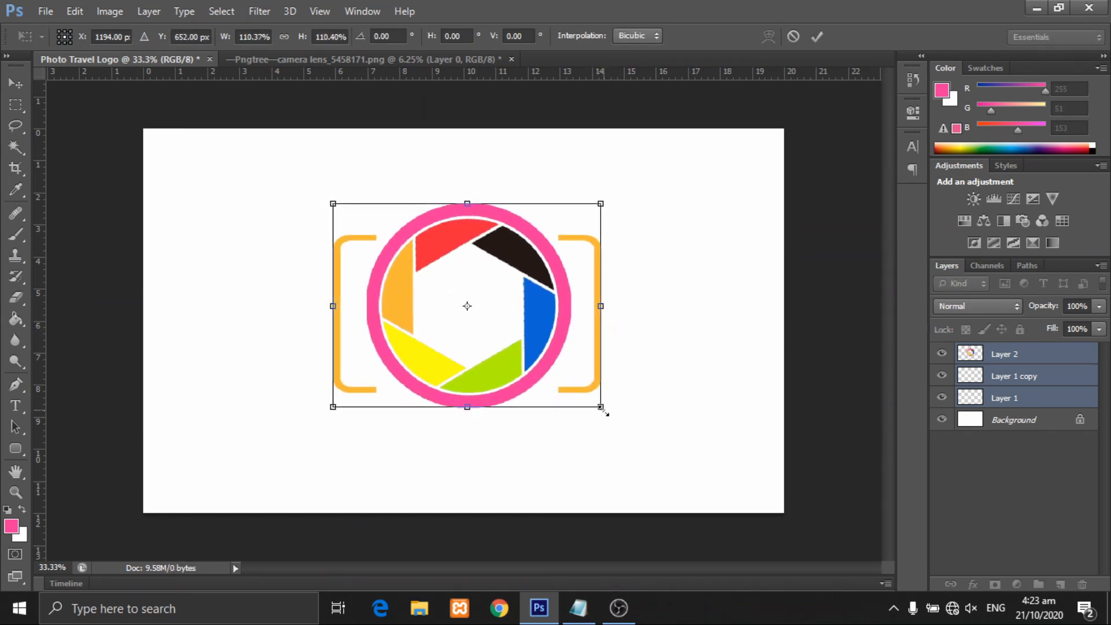
click(817, 36)
drag(495, 363, 495, 336)
Rename Layer 2, the layer holding the coloured lens, as Camera Lens
click(998, 379)
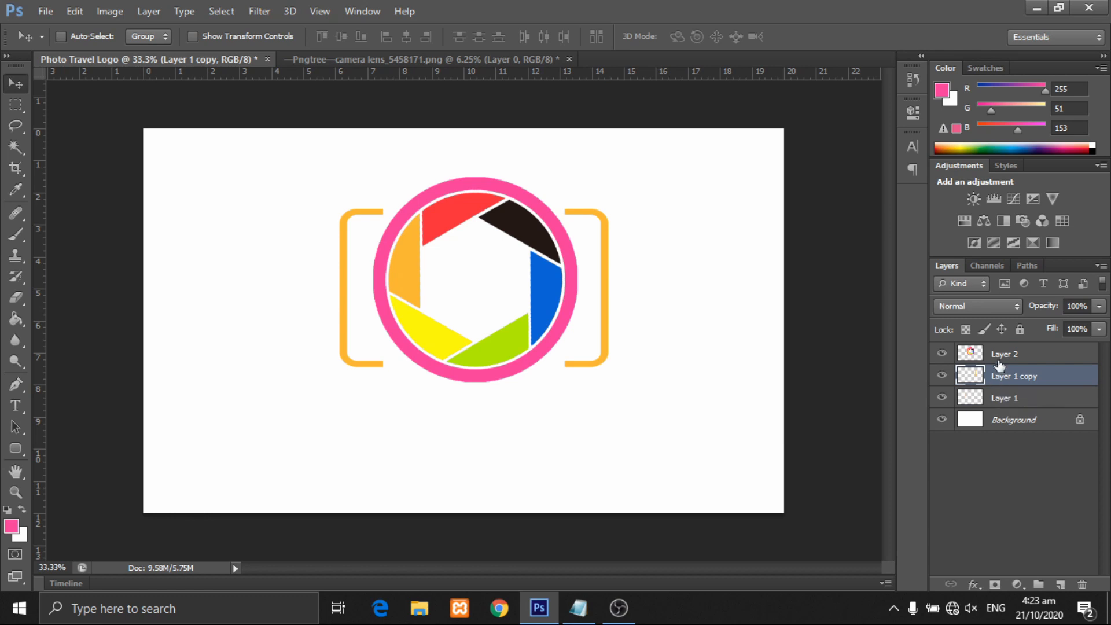
click(1003, 354)
double_click(1002, 354)
key(BackSpace)
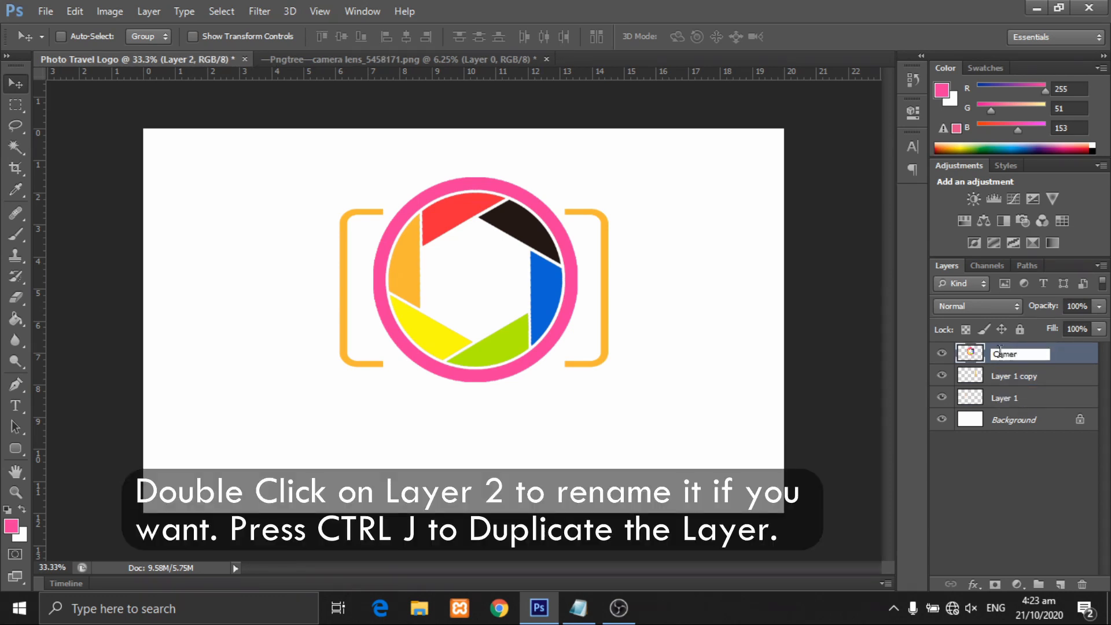
text(Camera Lens)
key(Return)
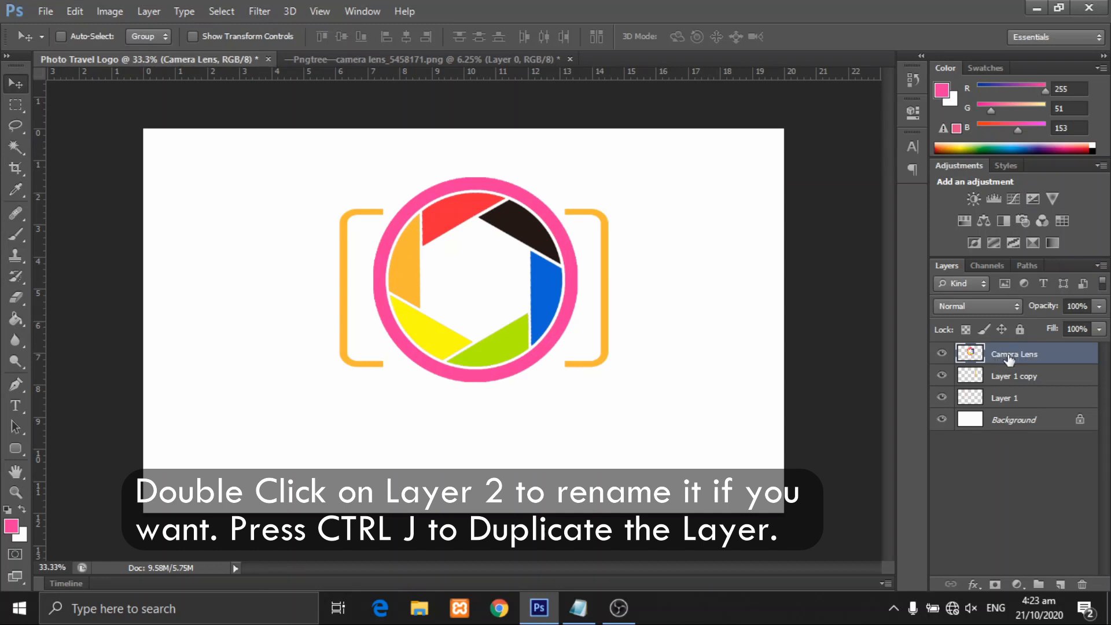
Duplicate the Camera Lens layer and shrink the copy to a tiny lens placed above the main lens's upper-right edge
key(ctrl+j)
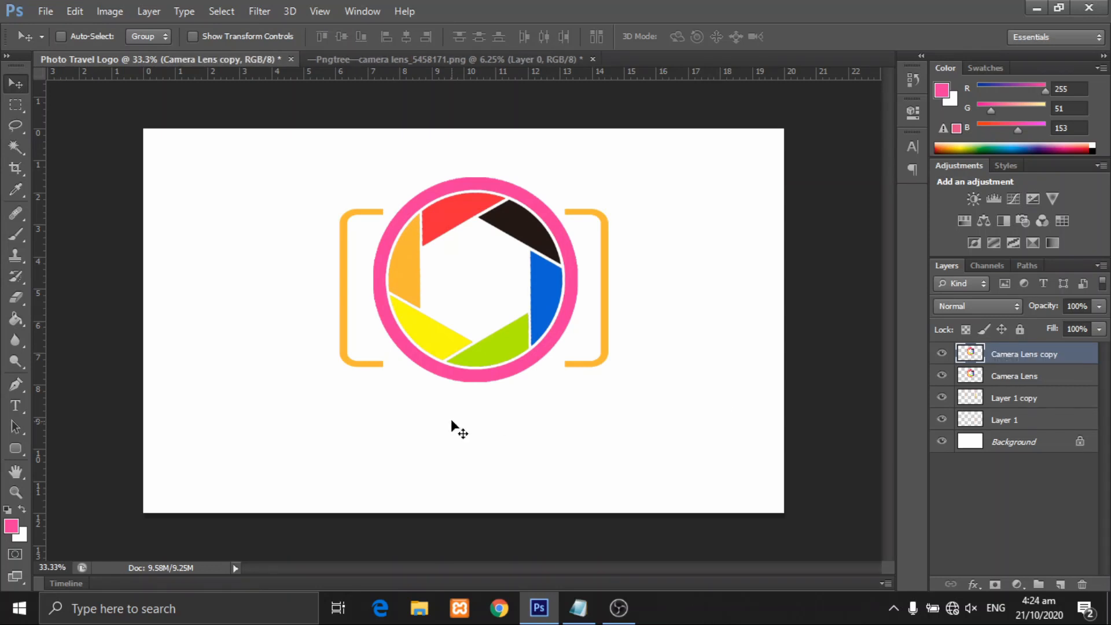
drag(462, 322, 493, 413)
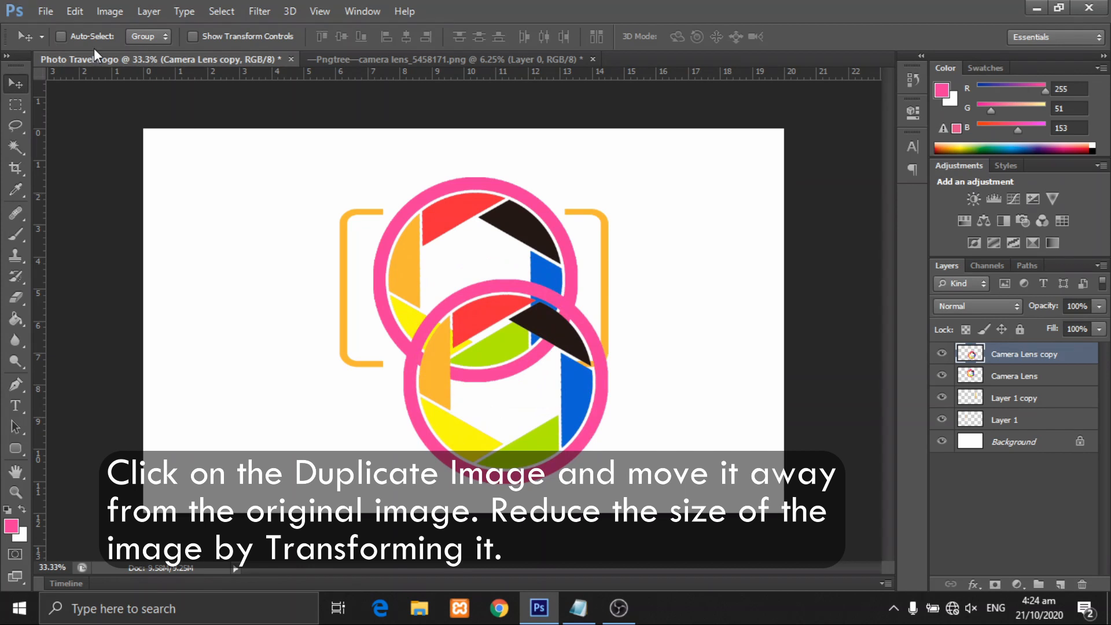
click(75, 11)
click(139, 298)
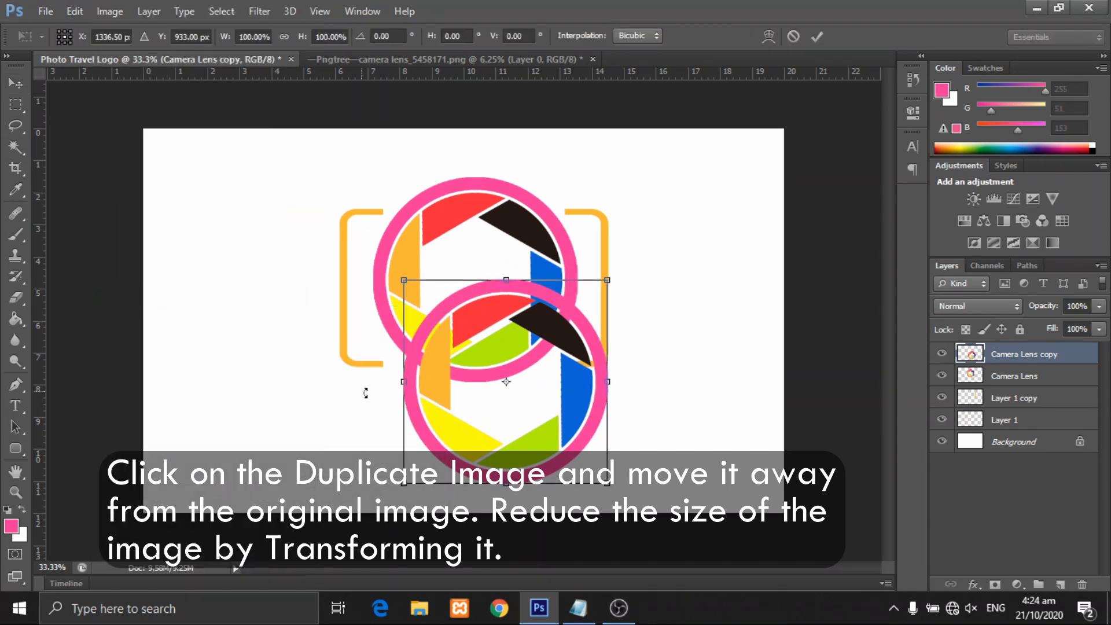
drag(613, 488, 554, 182)
click(816, 36)
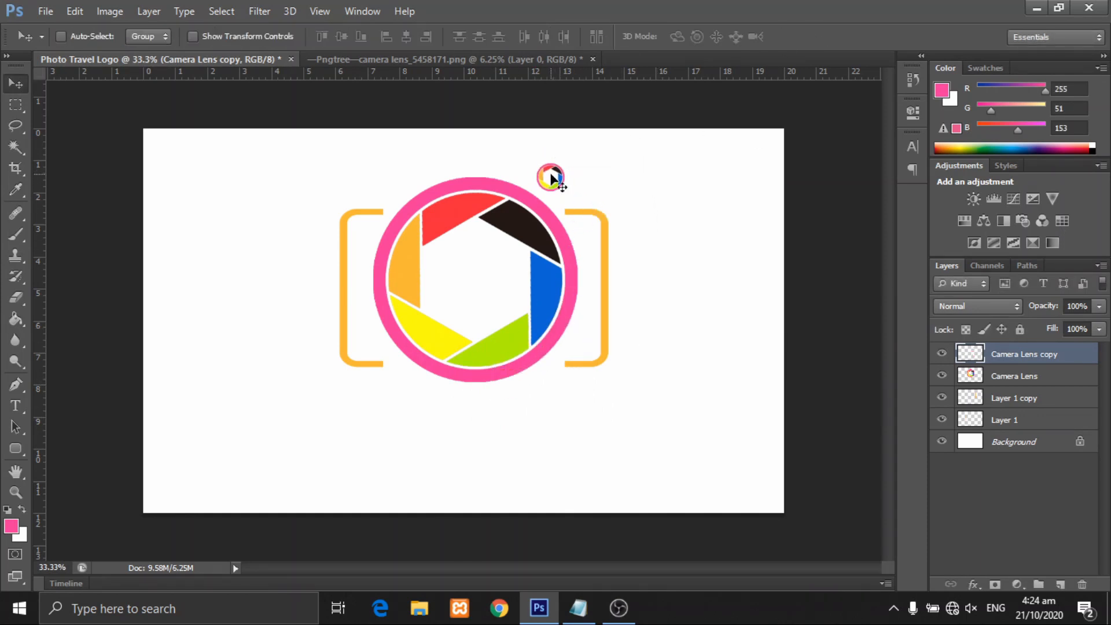
Nudge the small lens copy slightly up and to the left to fine-tune its position above the main lens
key(Up)
key(Up)
key(Up)
key(Up)
key(Left)
key(Left)
key(Left)
key(Up)
key(Up)
key(Down)
key(Down)
key(Down)
key(Down)
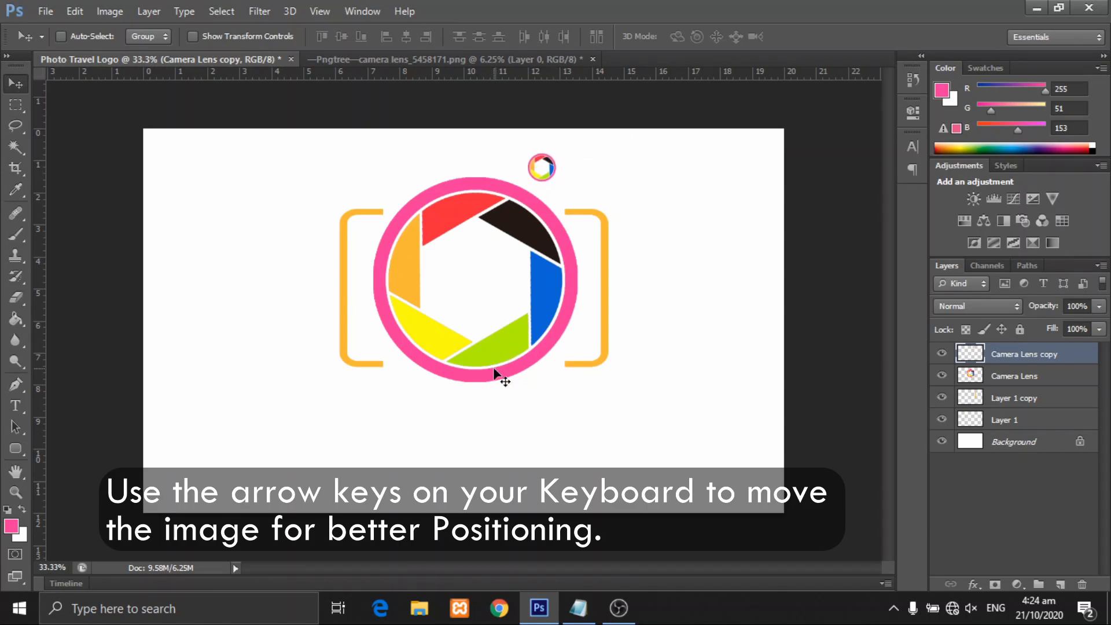
key(Down)
key(Right)
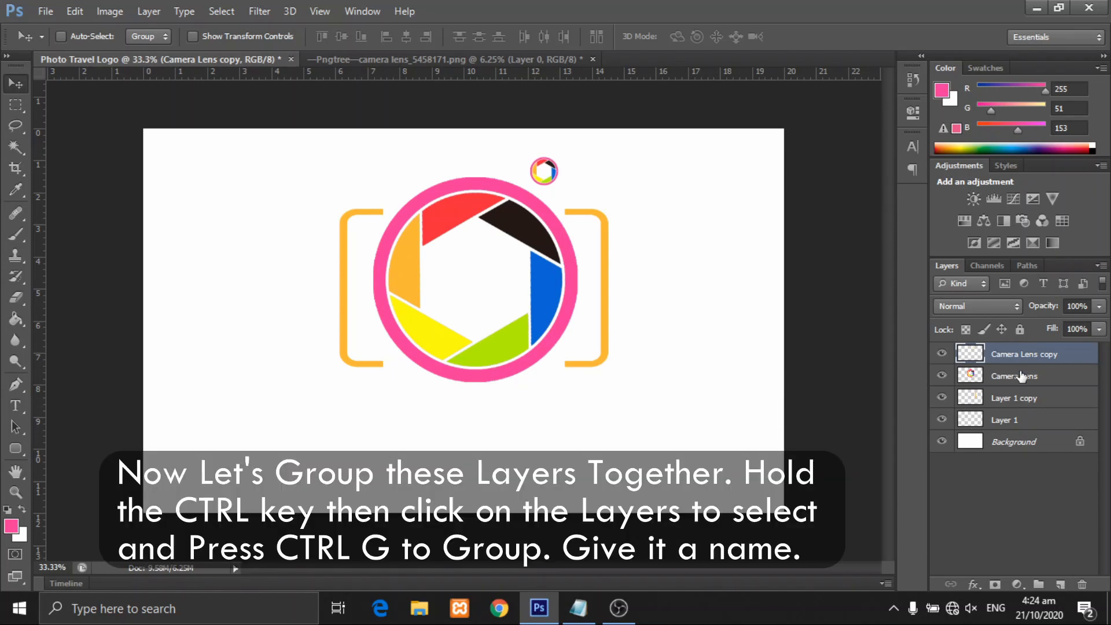
Group the Camera Lens copy, Camera Lens, Layer 1 copy and Layer 1 layers and name the group Camera
ctrl+click(1021, 379)
ctrl+click(1022, 401)
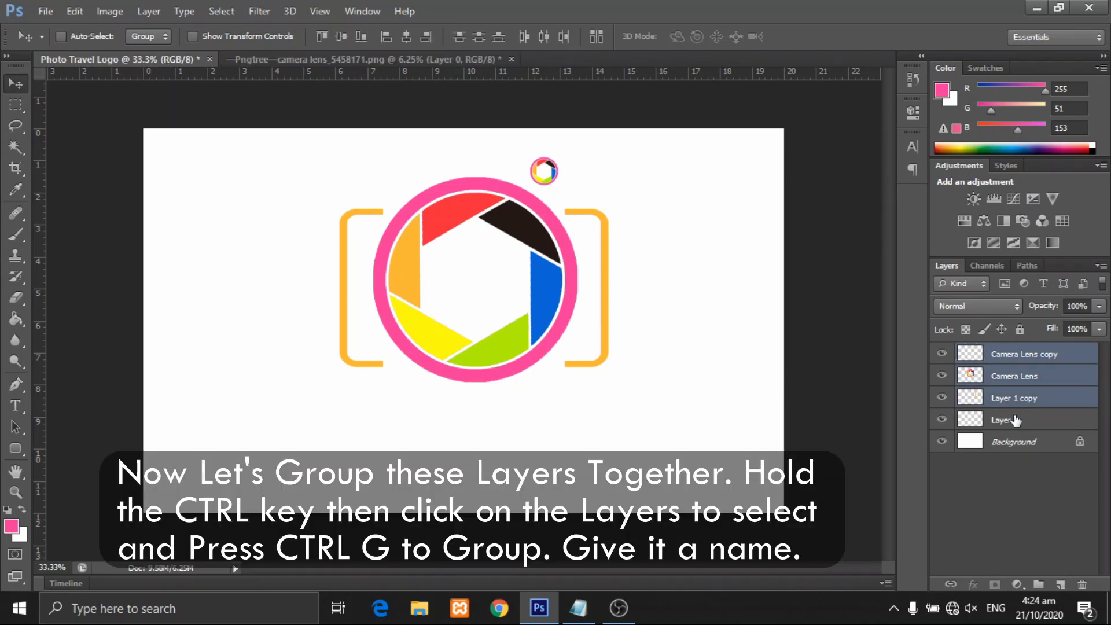
ctrl+click(1016, 421)
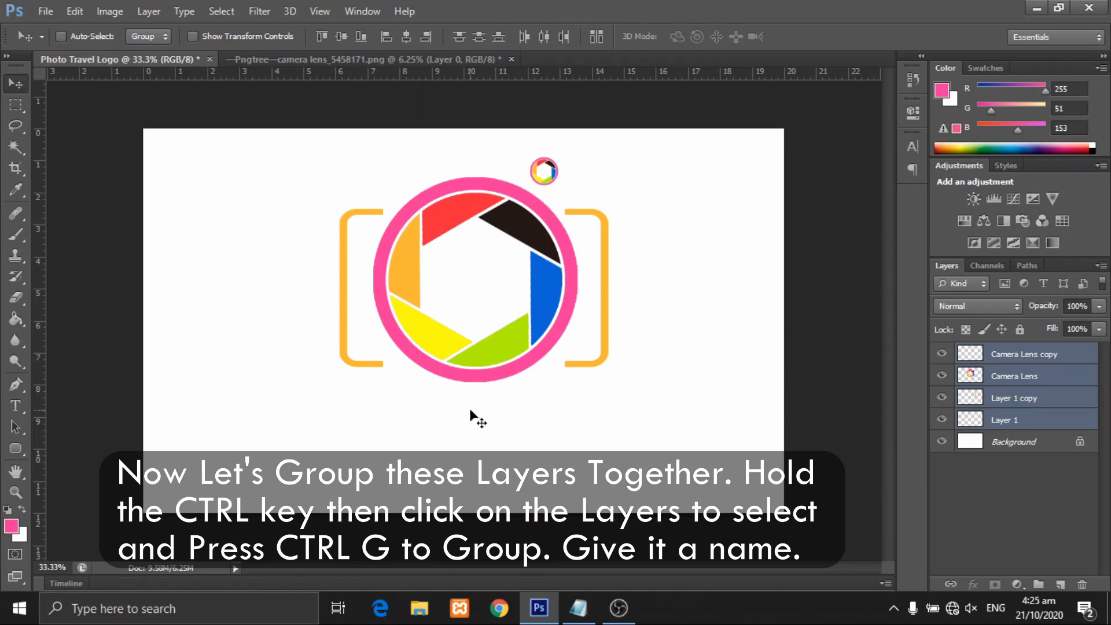
key(ctrl+g)
double_click(1005, 352)
text(Camera)
key(Return)
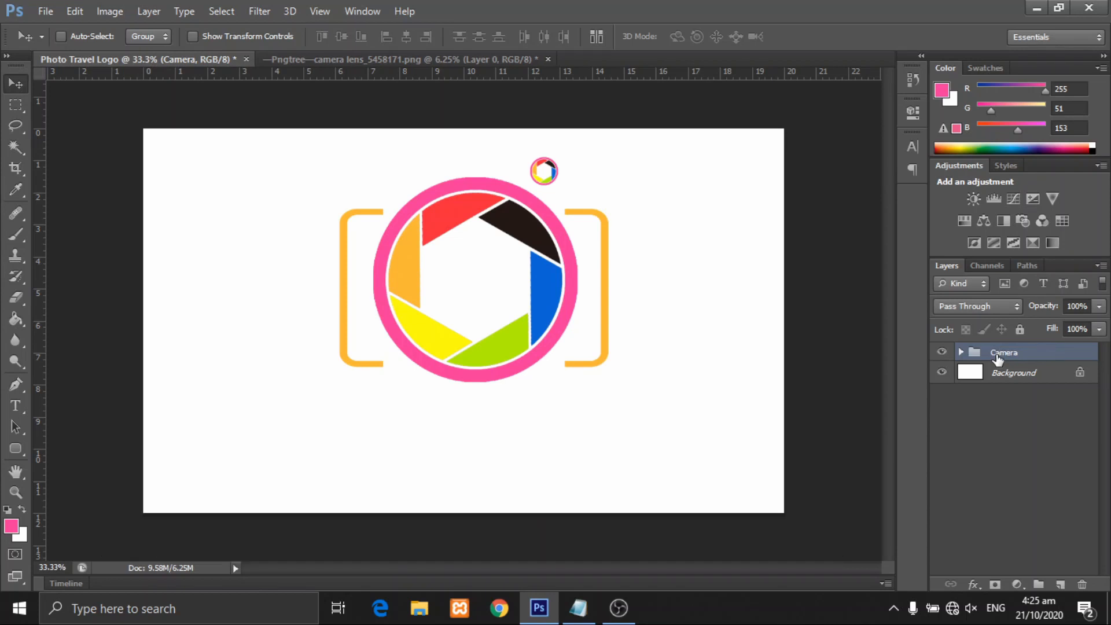
Move the Camera group slightly down and scale it to about 102.4% width and 98.8% height
mouse_move(509, 301)
mouse_down()
mouse_move(494, 289)
mouse_move(508, 329)
mouse_move(509, 307)
mouse_move(509, 317)
mouse_up()
key(ctrl+t)
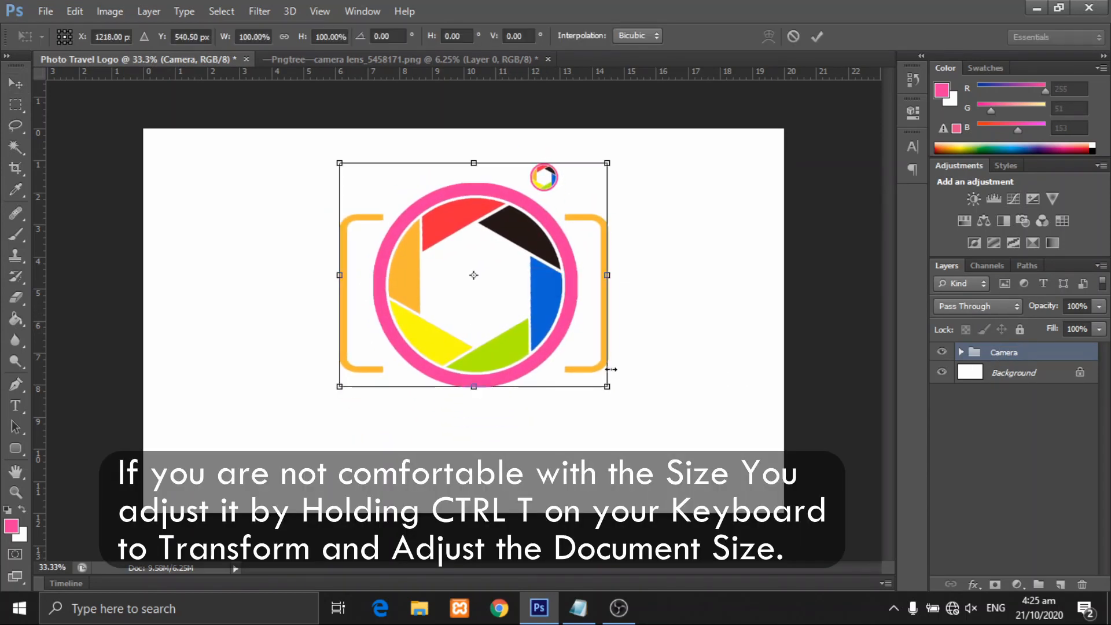
drag(611, 390, 611, 389)
drag(611, 276, 615, 275)
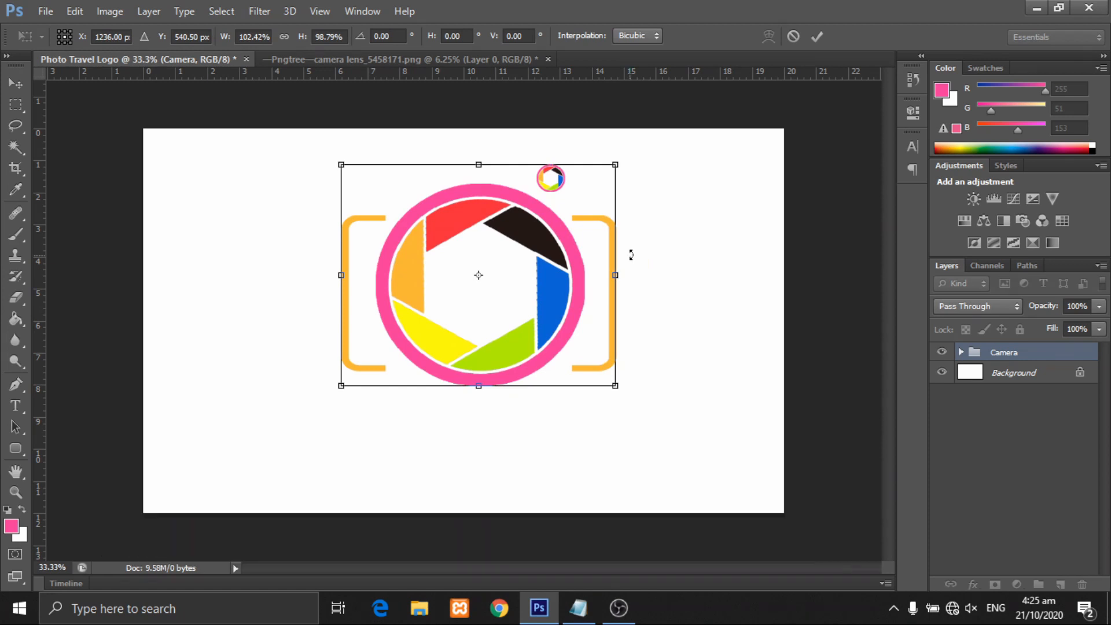
click(815, 36)
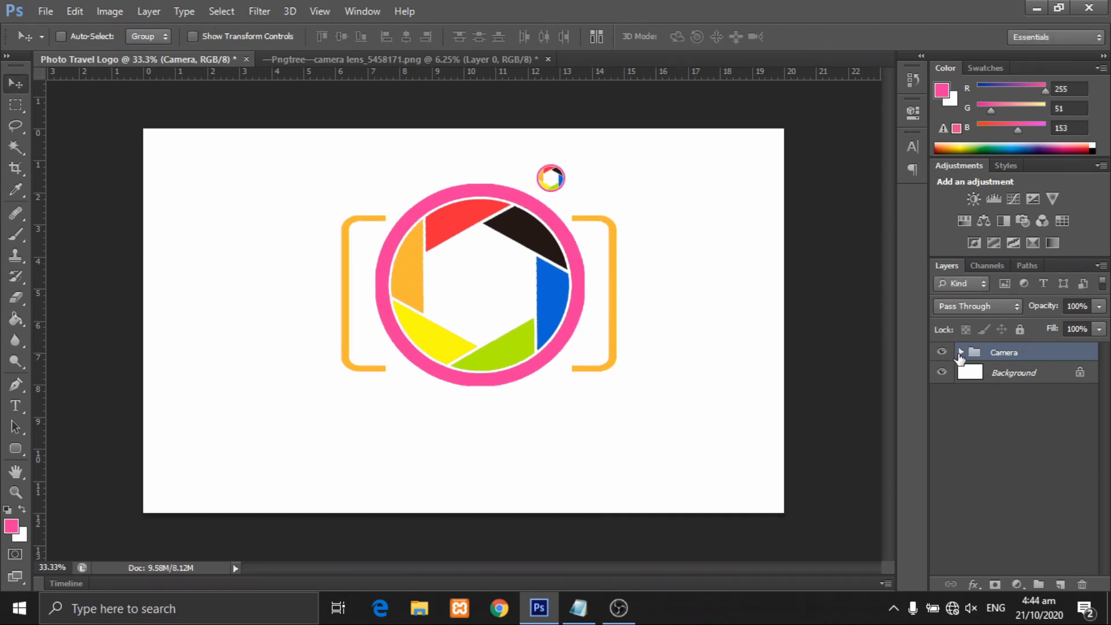
Ready the Camera Lens layer for a Paint Bucket fill and copy the purple code 50369a from the Notepad list
click(961, 351)
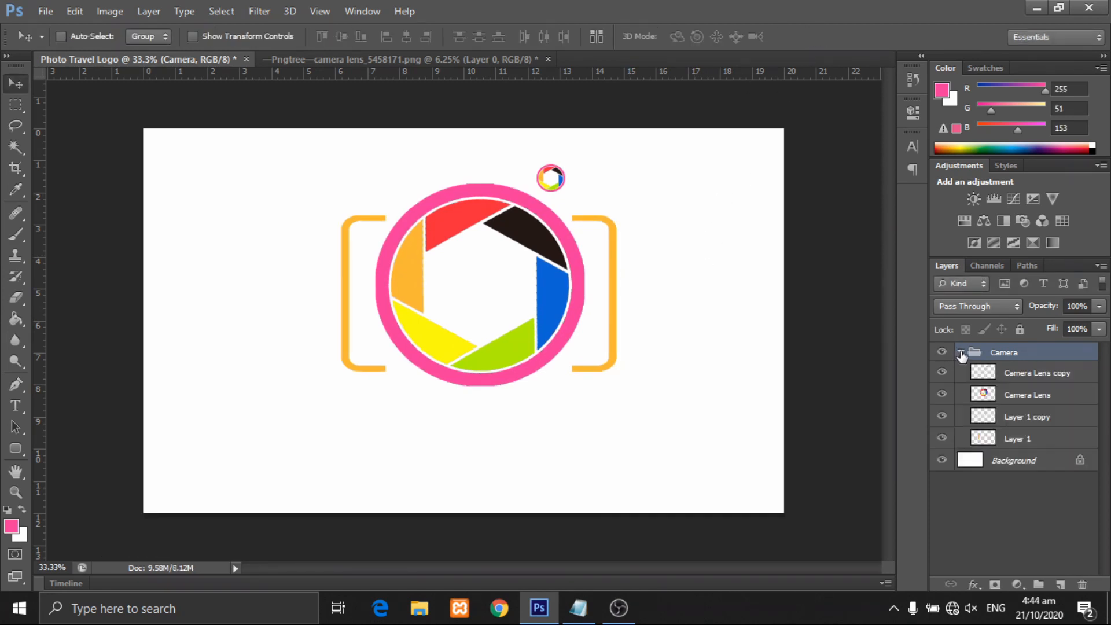
click(984, 394)
drag(12, 325, 70, 328)
click(941, 90)
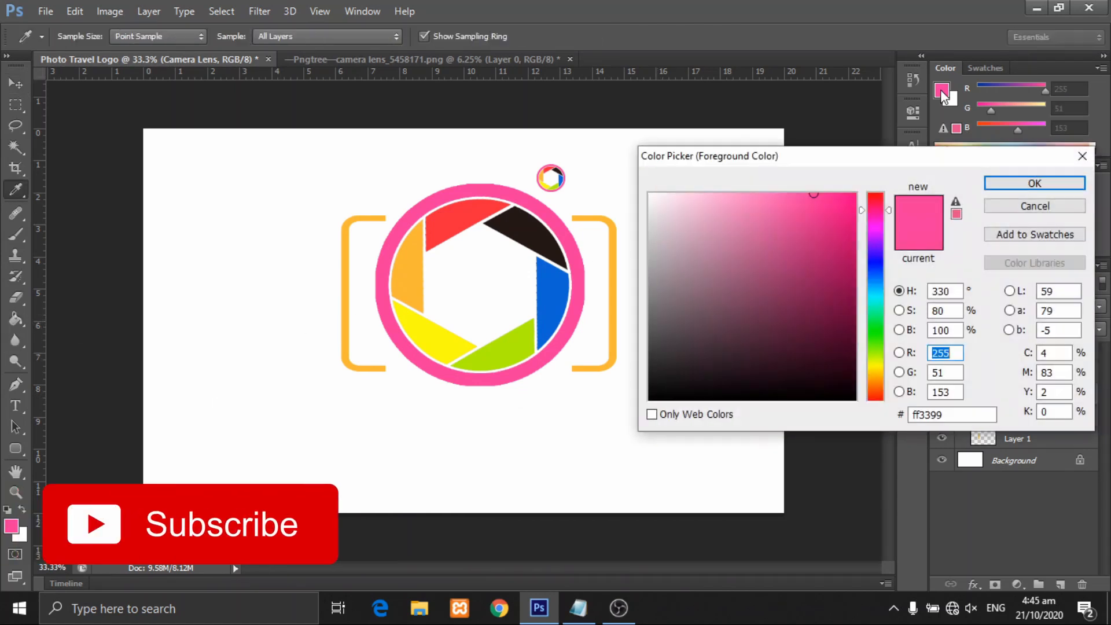
click(578, 608)
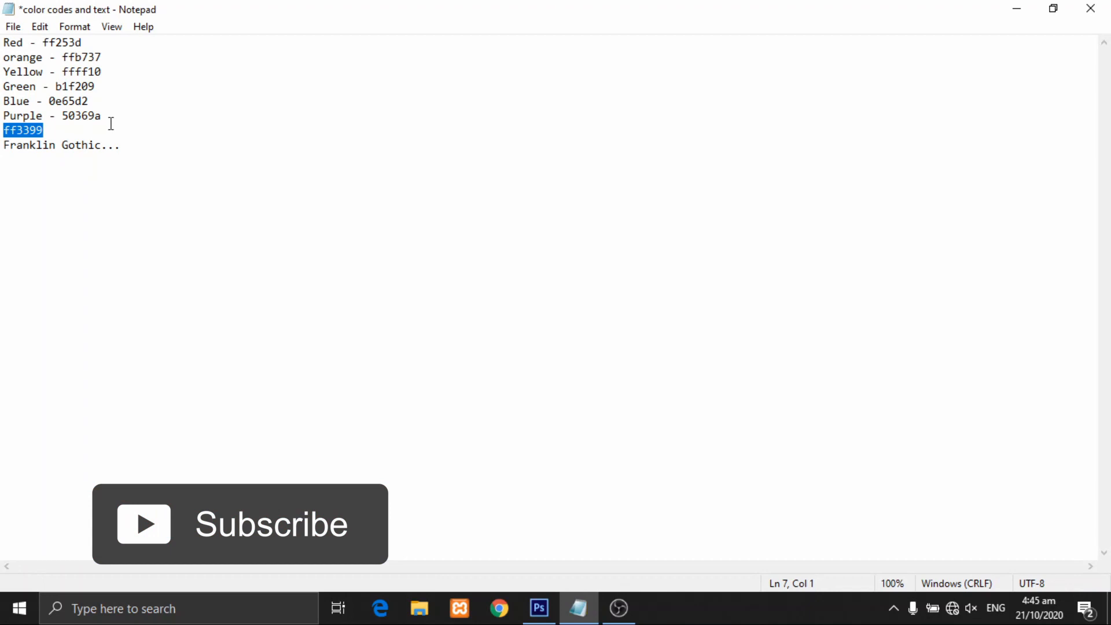
drag(104, 116, 69, 114)
right_click(88, 118)
click(126, 168)
Return to Photoshop, set the foreground colour to purple 50369a and fill the main lens's outer ring with it
click(539, 607)
click(949, 415)
drag(943, 414, 924, 415)
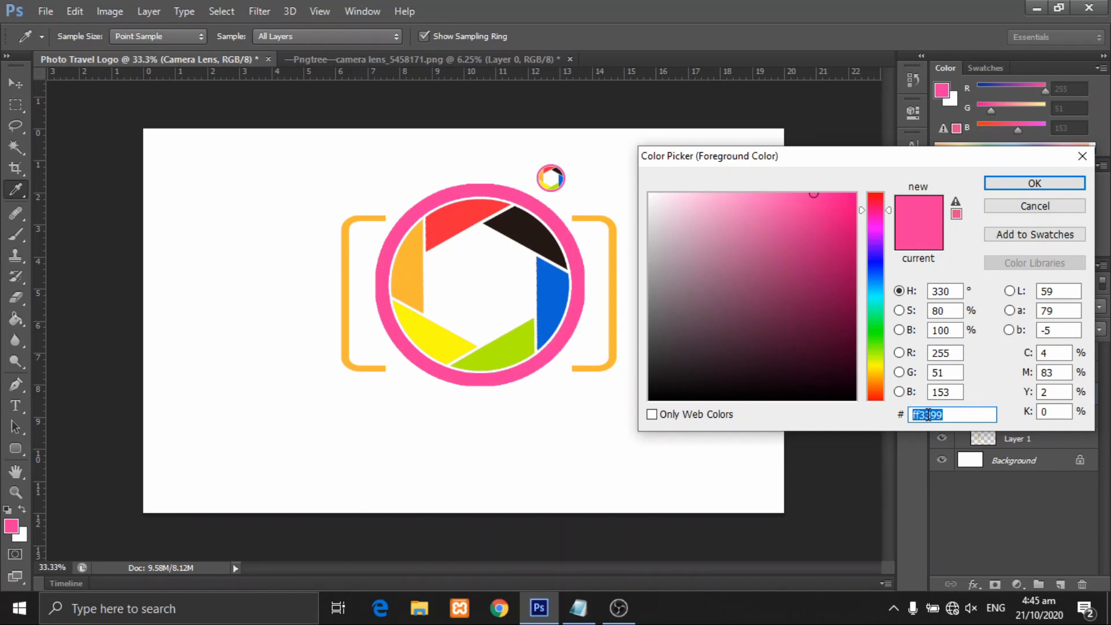
right_click(928, 415)
click(950, 258)
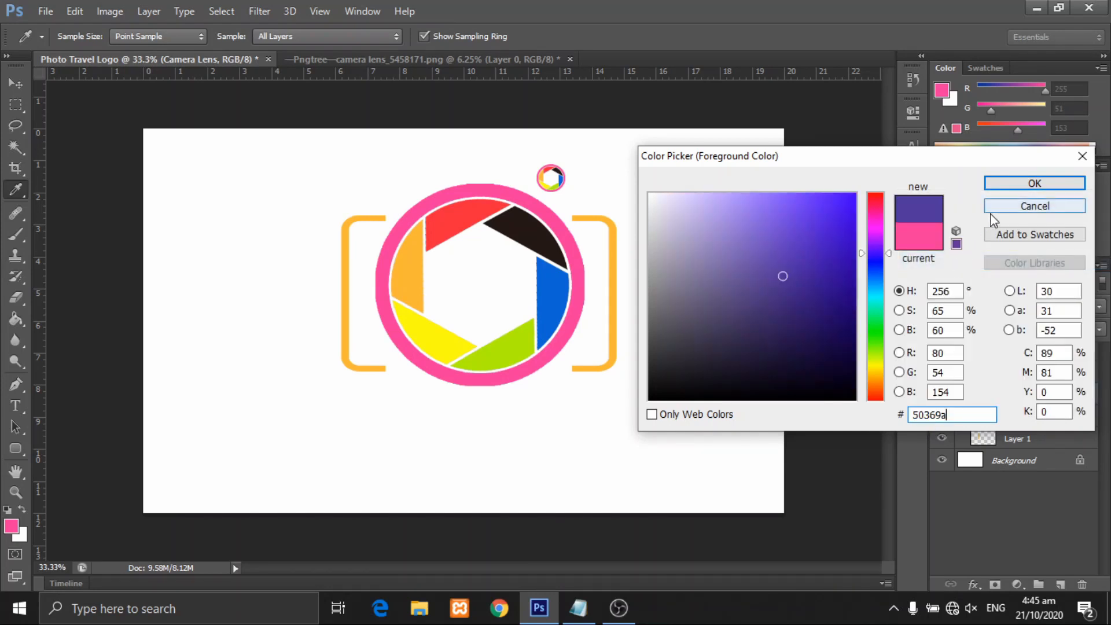
click(1013, 195)
click(575, 255)
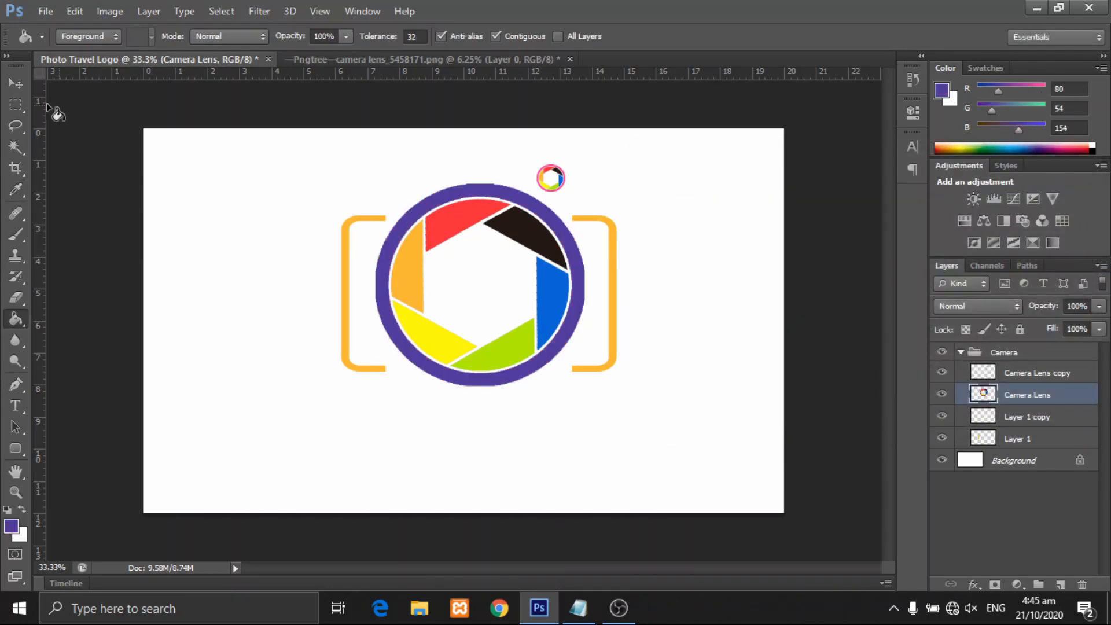
key(v)
click(961, 352)
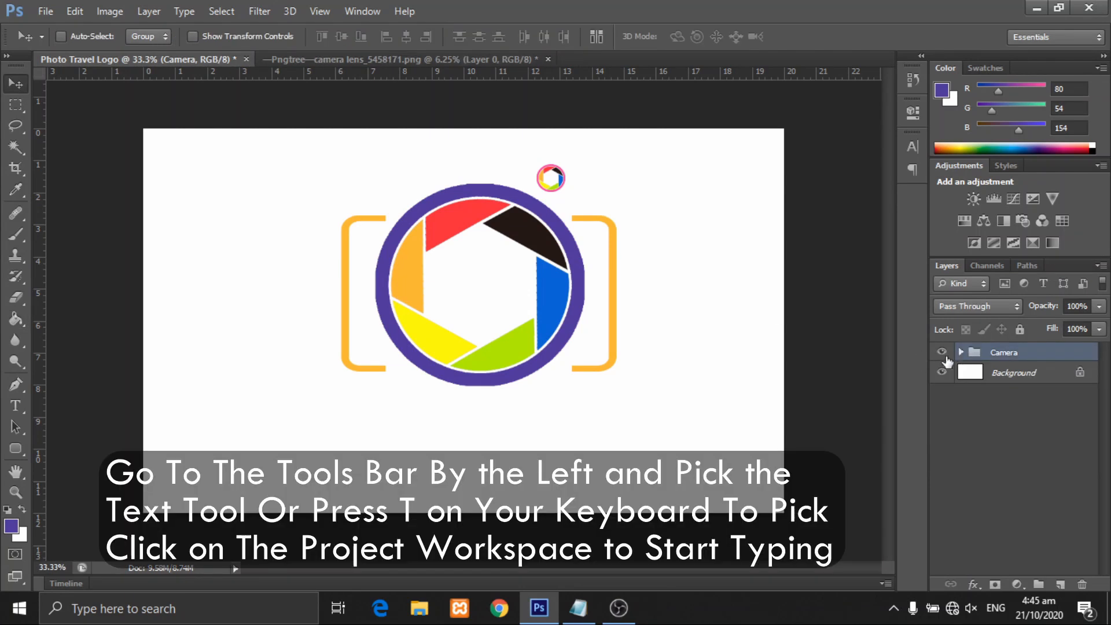
Add the text "Photo" below the lower-left corner of the camera frame
click(20, 411)
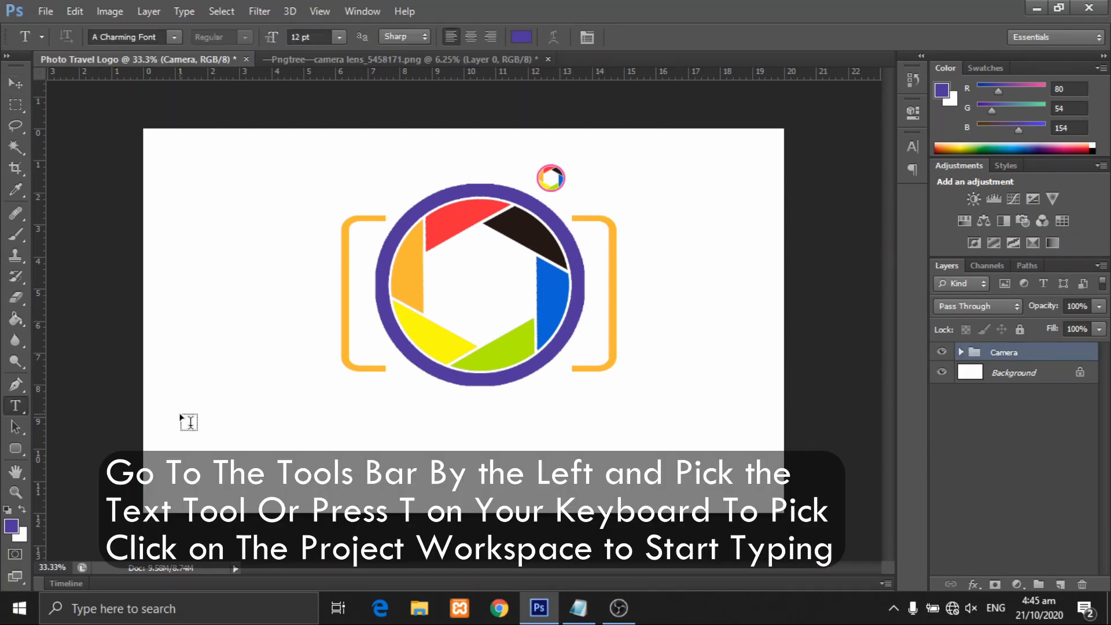
click(354, 415)
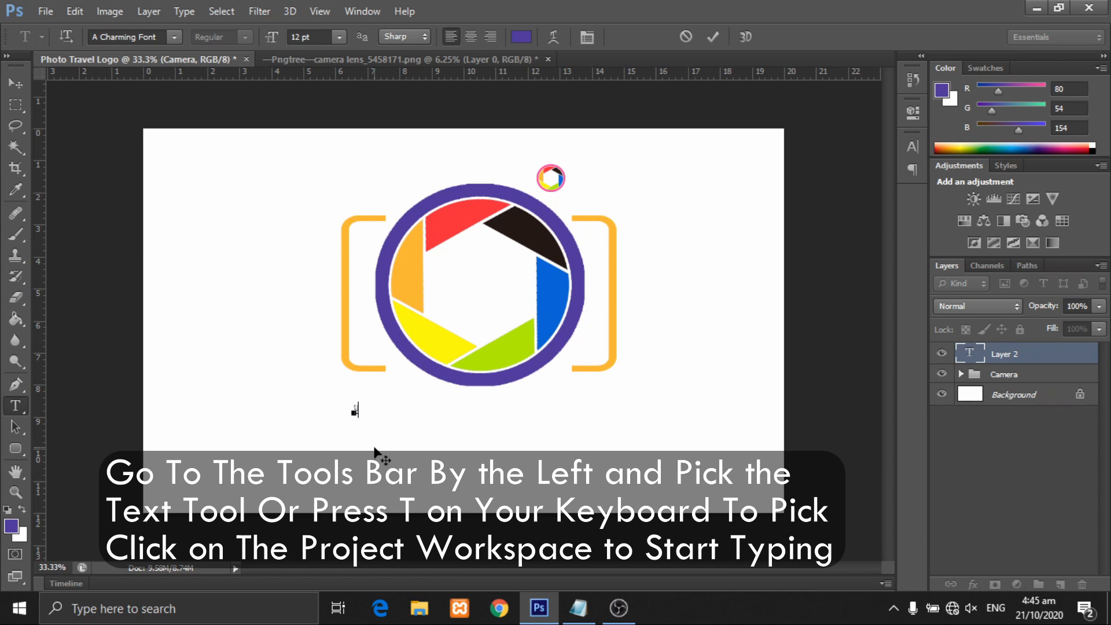
text(Photo)
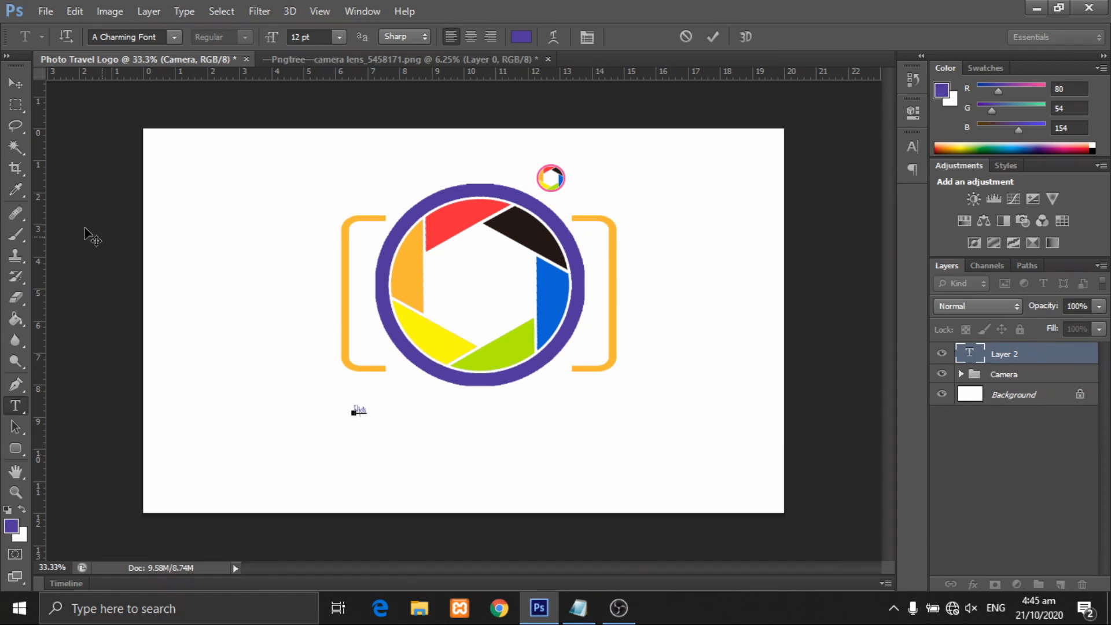
click(15, 84)
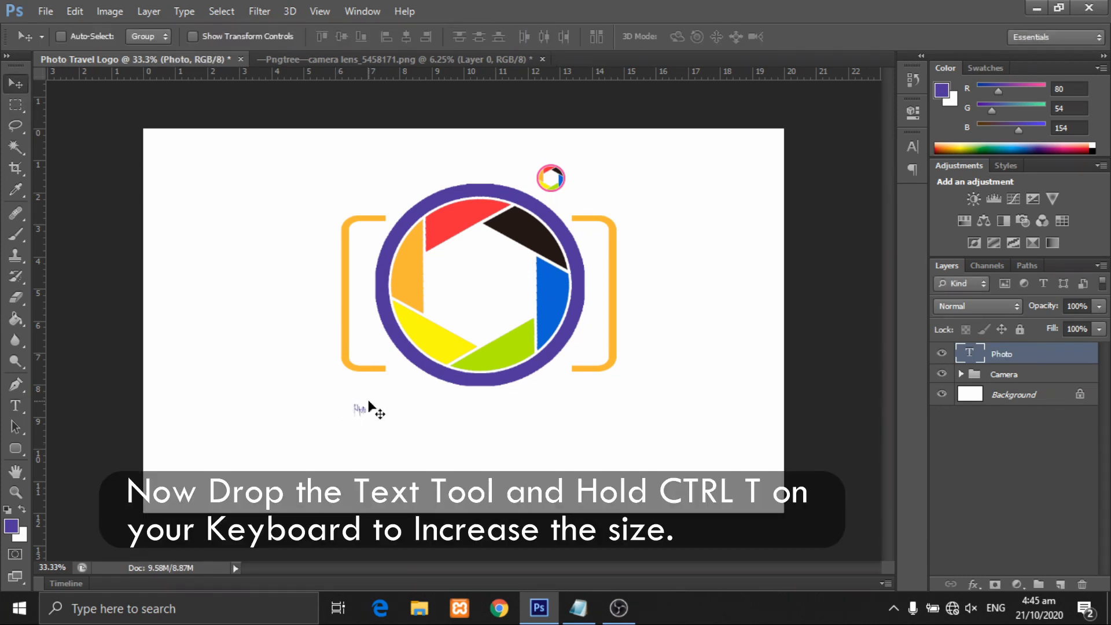
Enlarge the "Photo" text to about 812% width and 495% height
key(ctrl+t)
drag(369, 422, 432, 417)
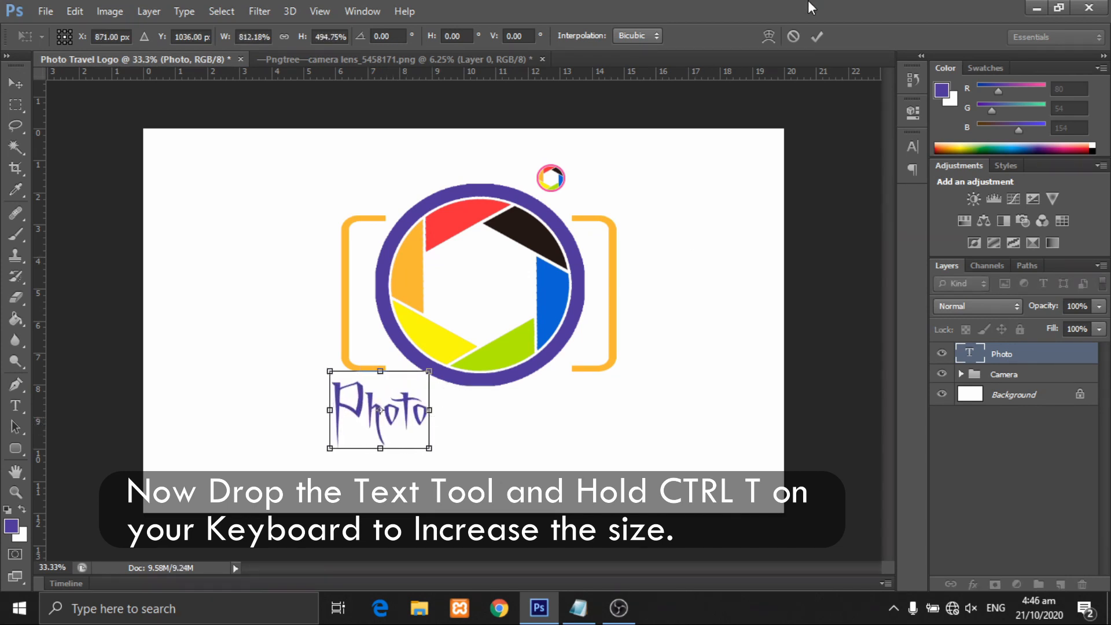
click(816, 35)
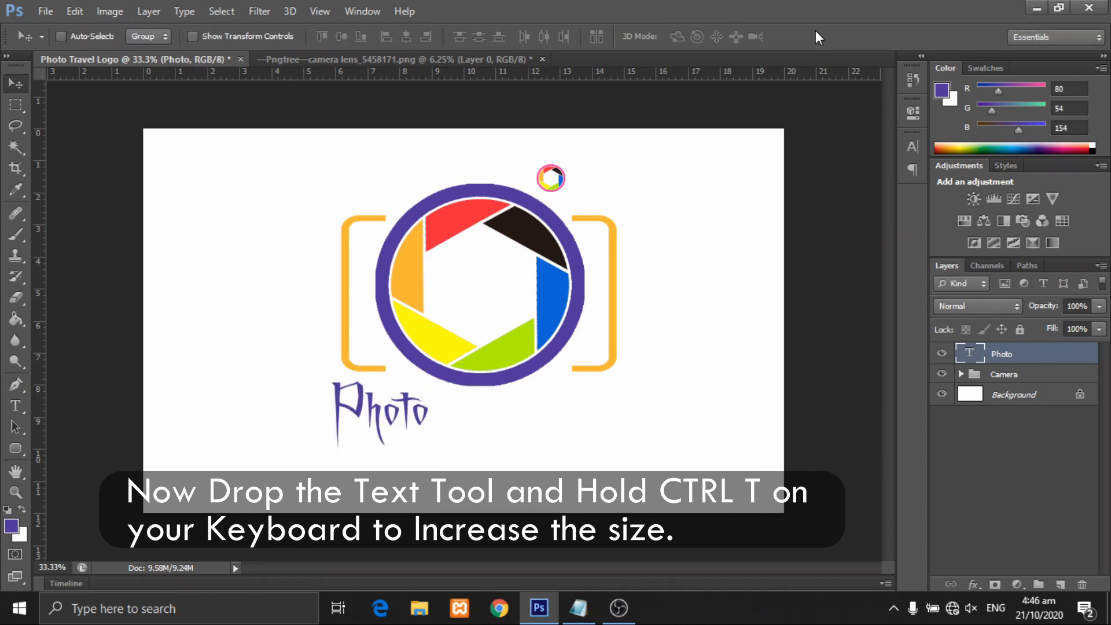
Look up the Franklin Gothic font name in the Notepad list and set the "Photo" text to Franklin Gothic Demi in Photoshop
click(907, 149)
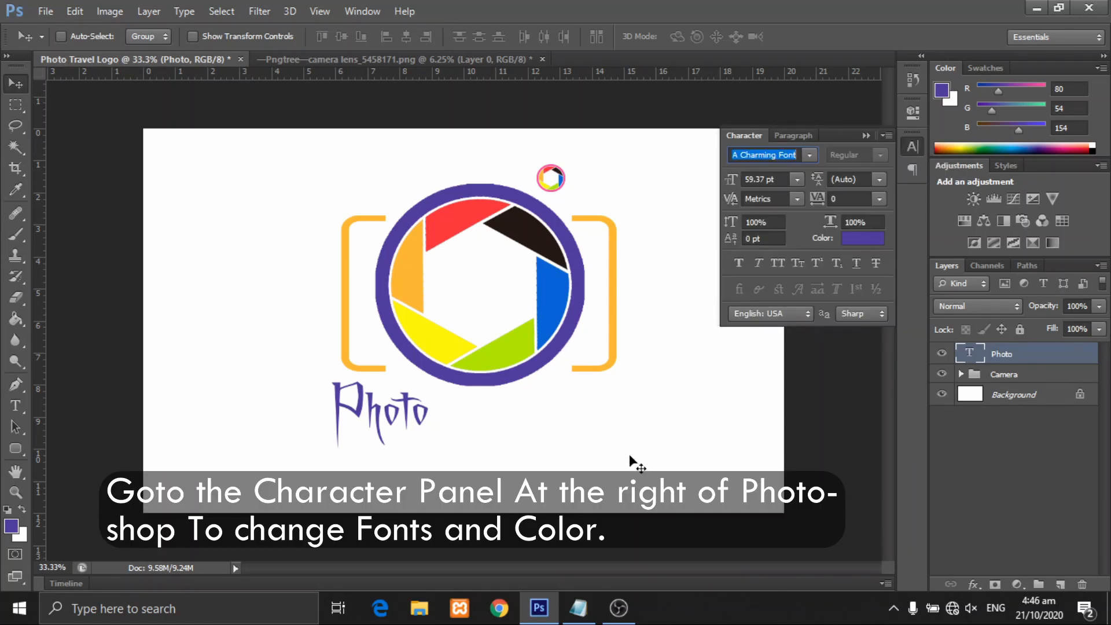
click(578, 608)
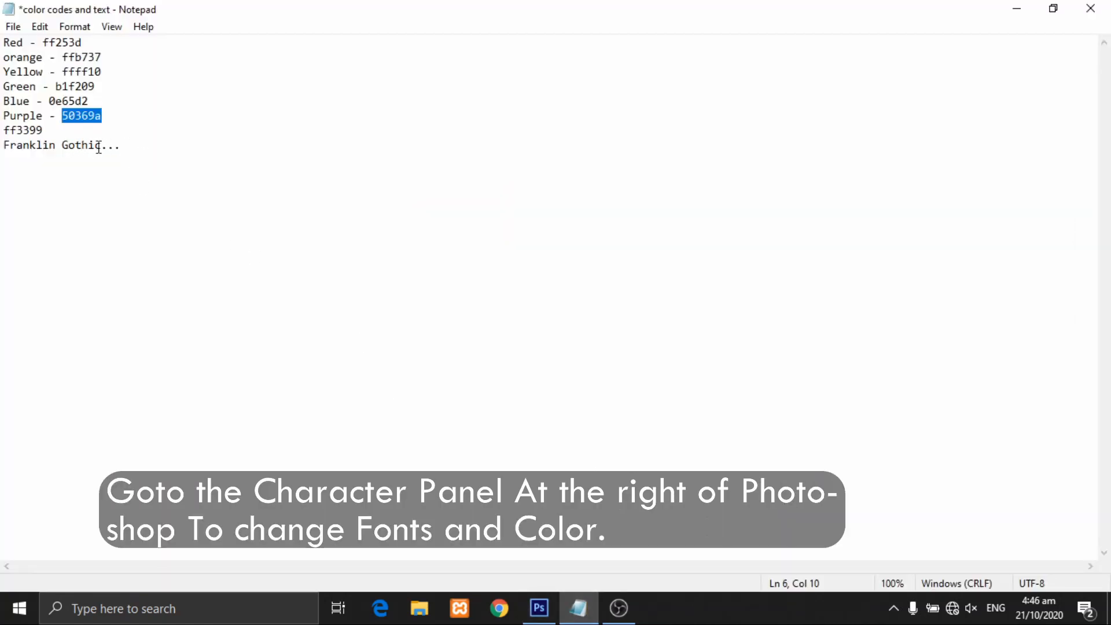
click(283, 305)
click(539, 608)
click(793, 155)
text(Fran)
click(809, 155)
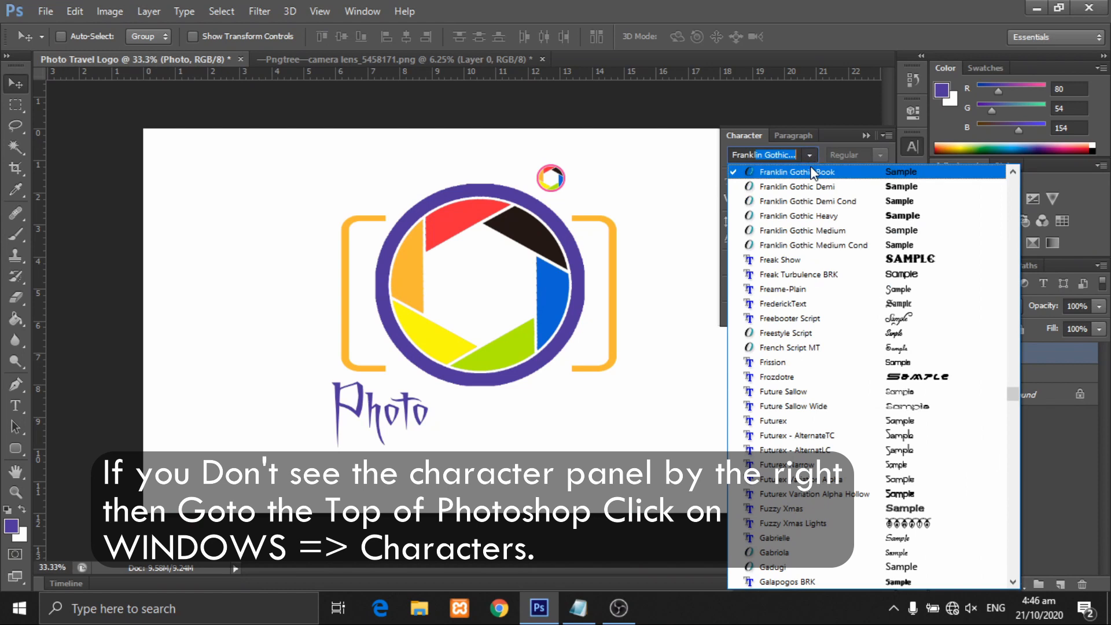
click(821, 187)
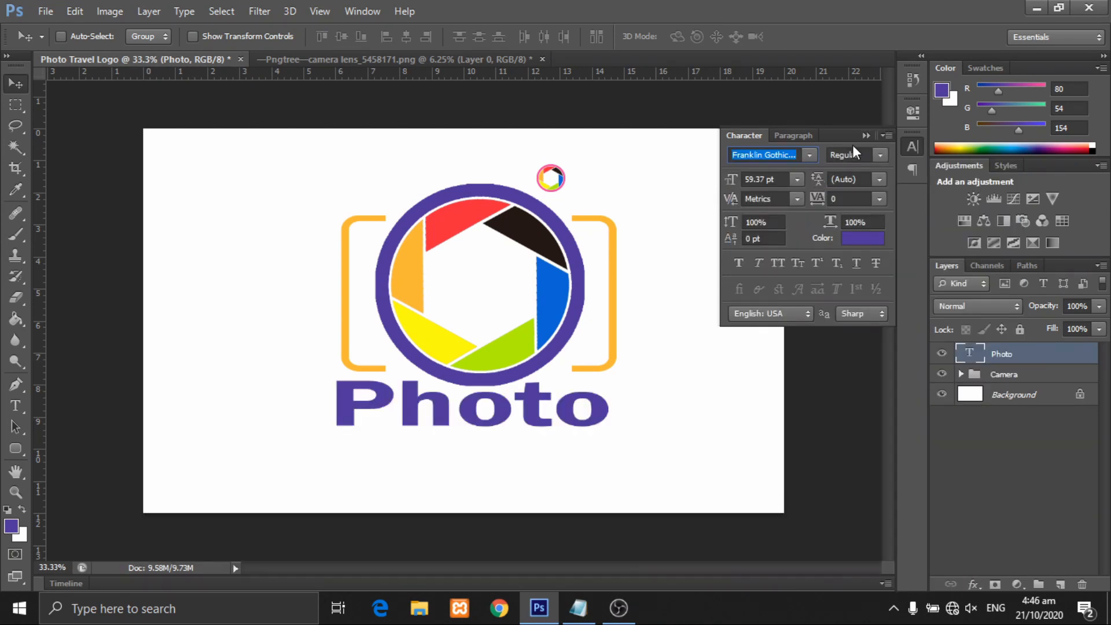
click(865, 137)
Move the "Photo" text slightly down and left beneath the camera and rasterize its type layer
drag(524, 408, 513, 430)
right_click(975, 351)
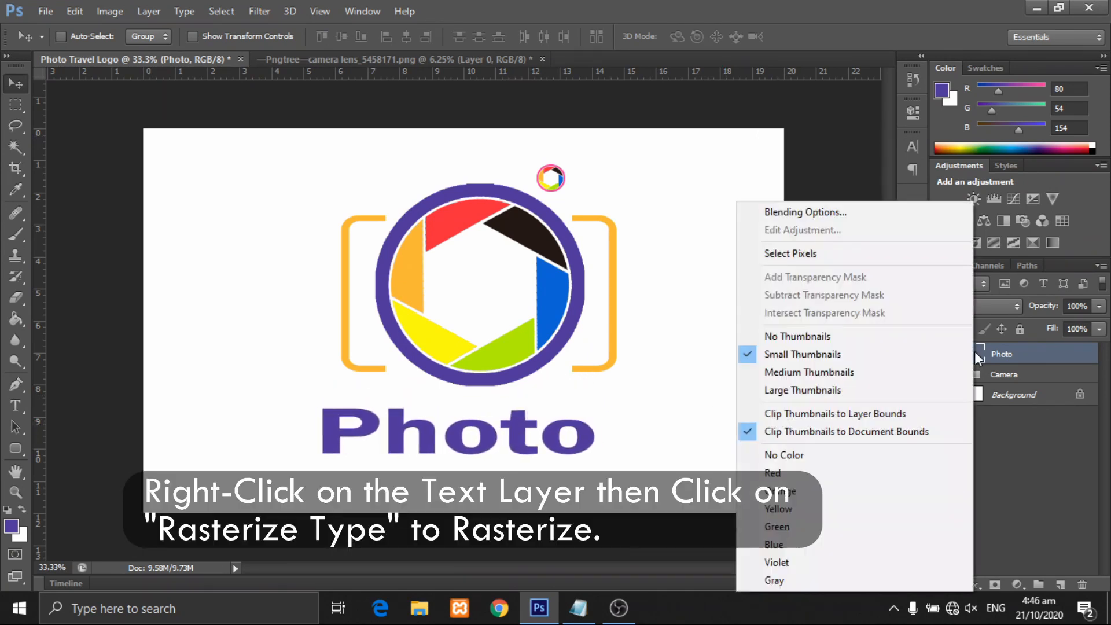
right_click(1006, 350)
click(745, 216)
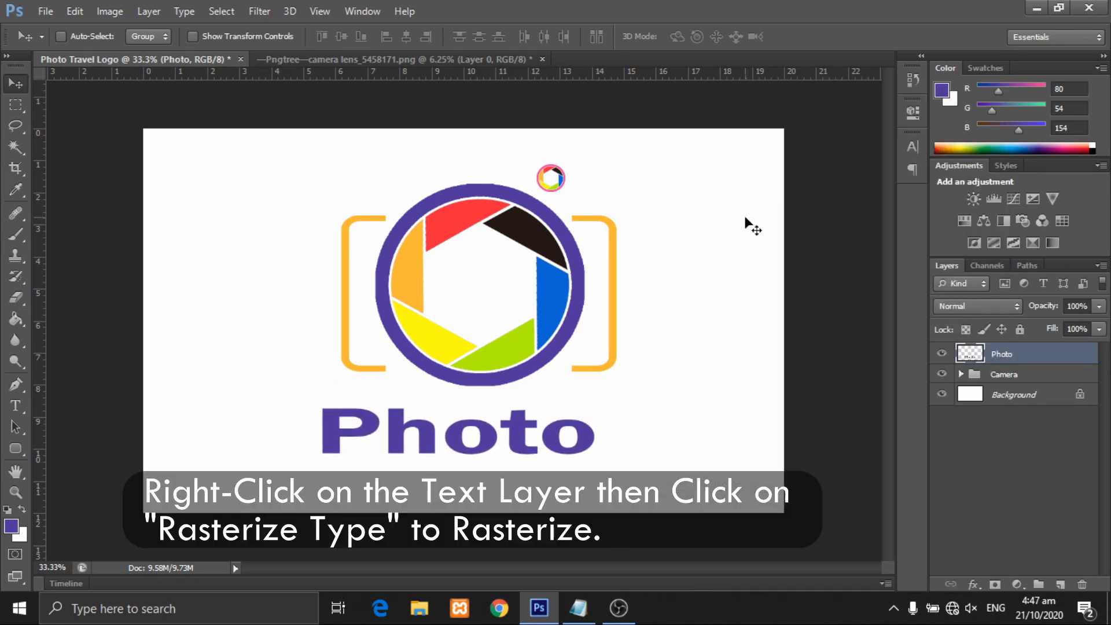
Select the last "o" of "Photo" with a rectangular marquee, cut it to its own layer and delete it
right_click(15, 104)
click(77, 105)
drag(607, 412, 541, 461)
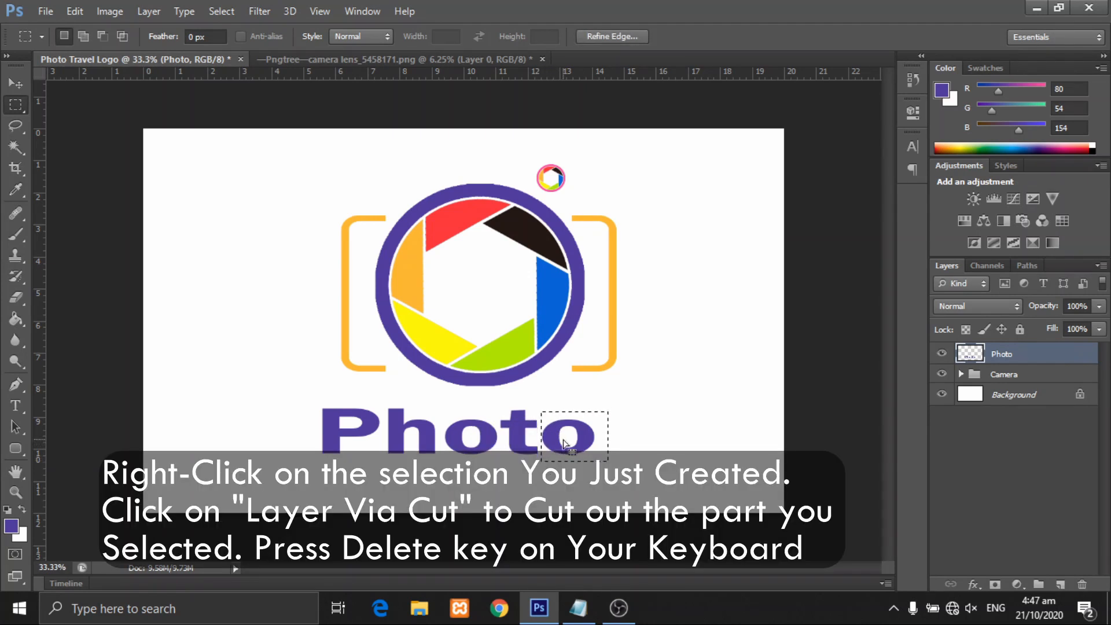
right_click(565, 444)
click(649, 242)
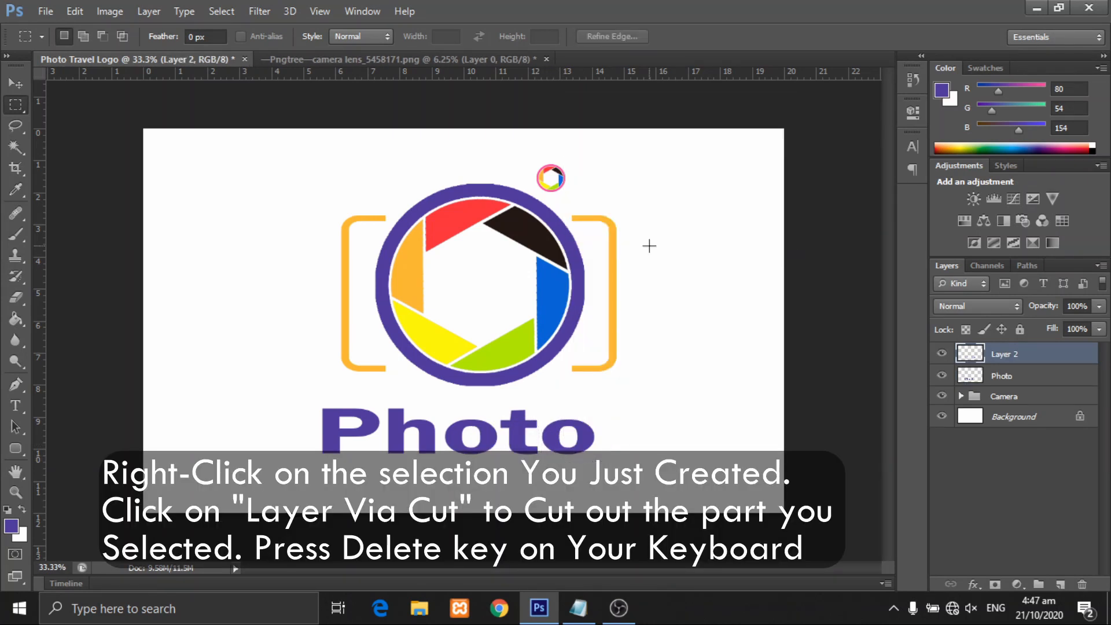
key(Delete)
Cut the first "o" of "Photo" to its own layer and delete it, leaving a gap before the "t"
drag(442, 410, 497, 465)
right_click(474, 435)
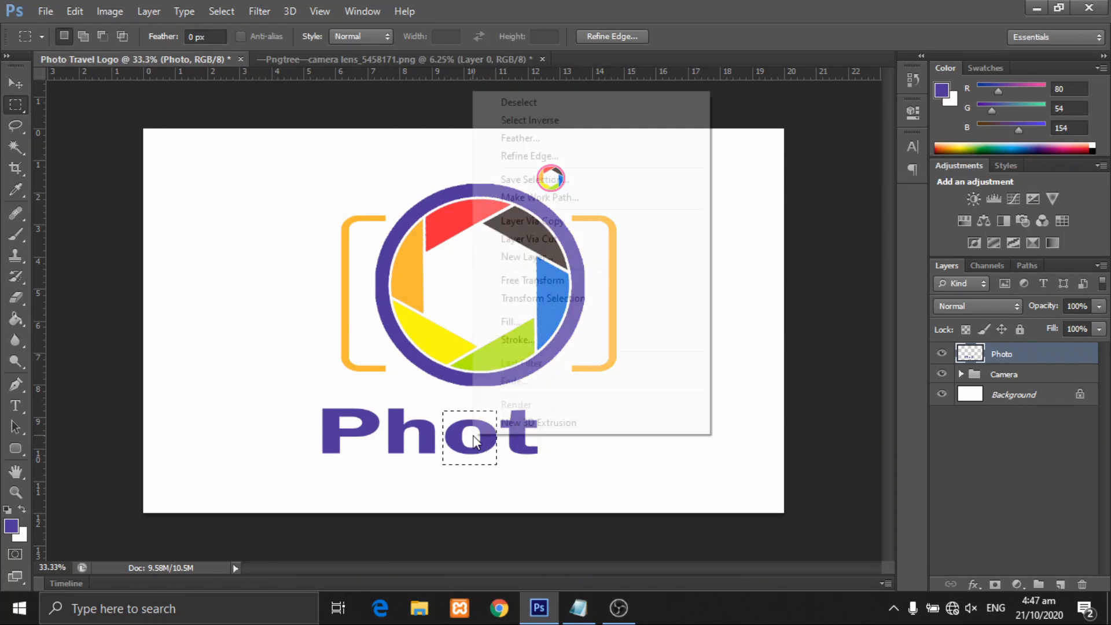
click(529, 238)
key(Delete)
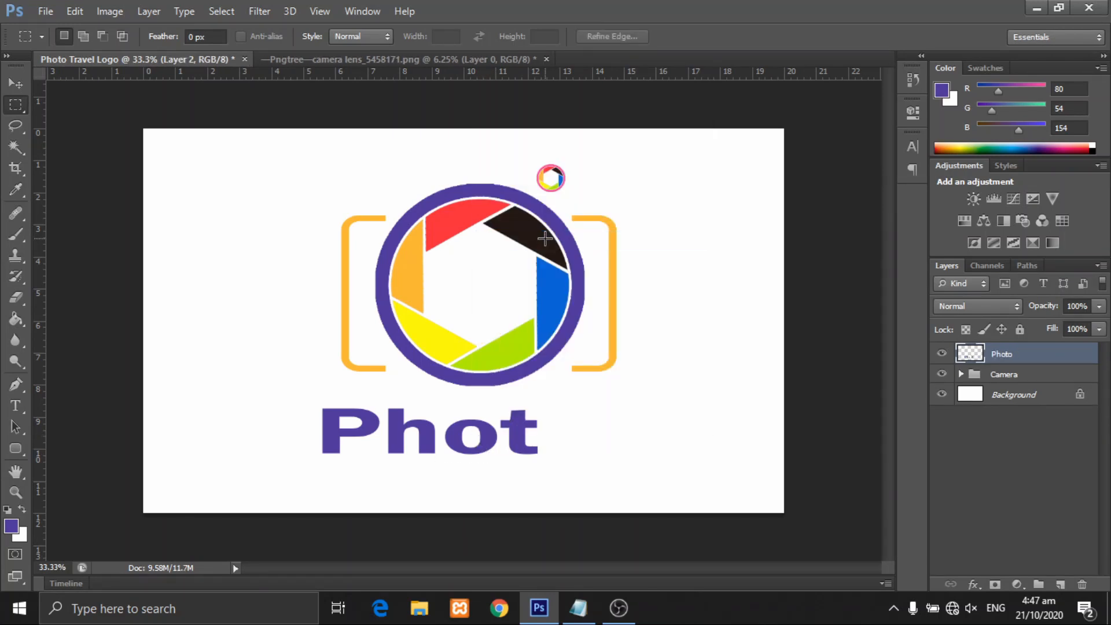
Scale the remaining "Ph t" letters down to about 61% width and 76% height
click(15, 83)
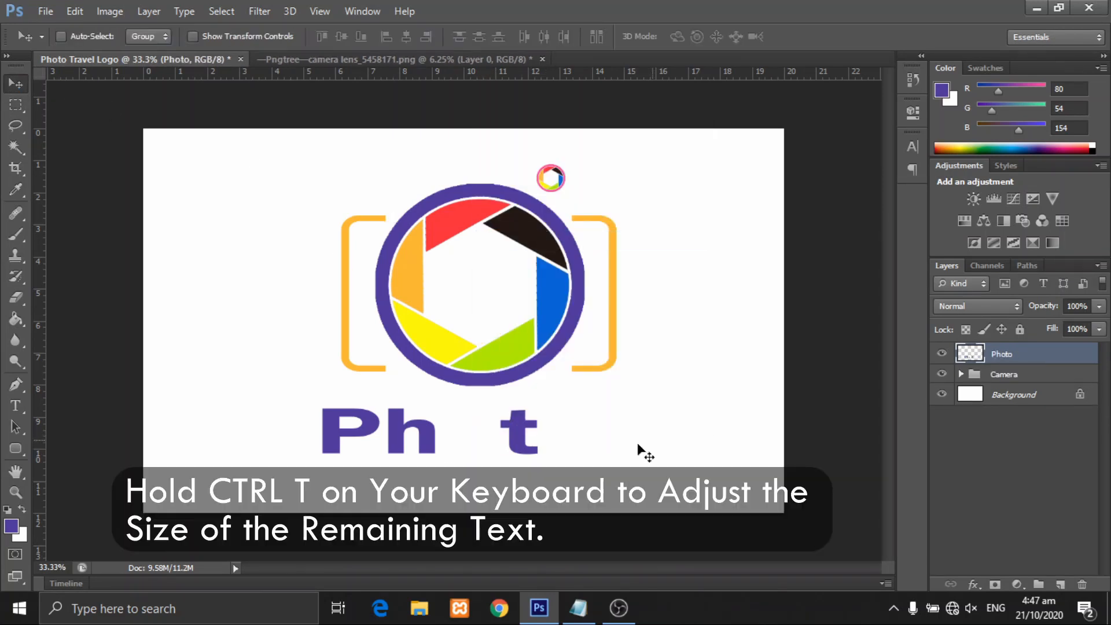
key(ctrl+t)
drag(537, 454, 480, 431)
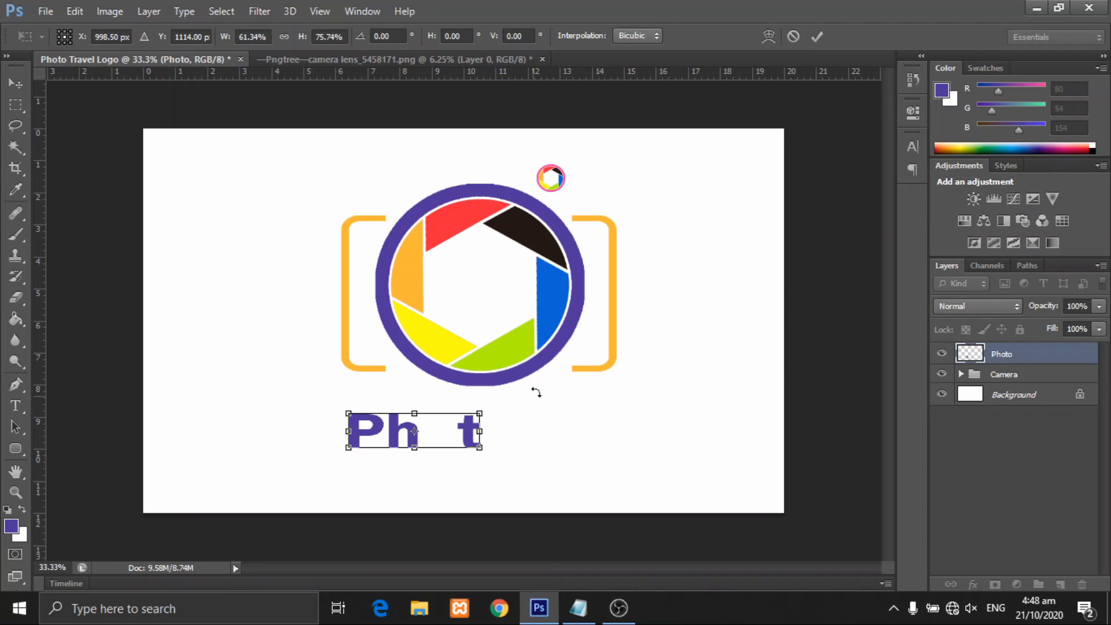
click(817, 36)
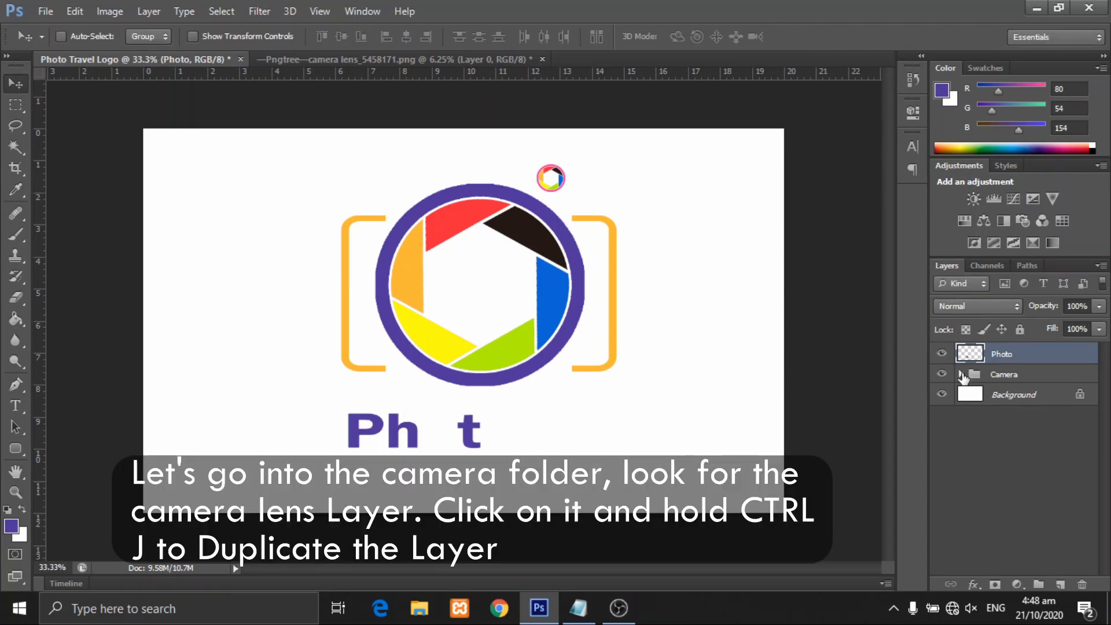
Duplicate the Camera Lens layer inside the Camera group
click(961, 374)
click(990, 414)
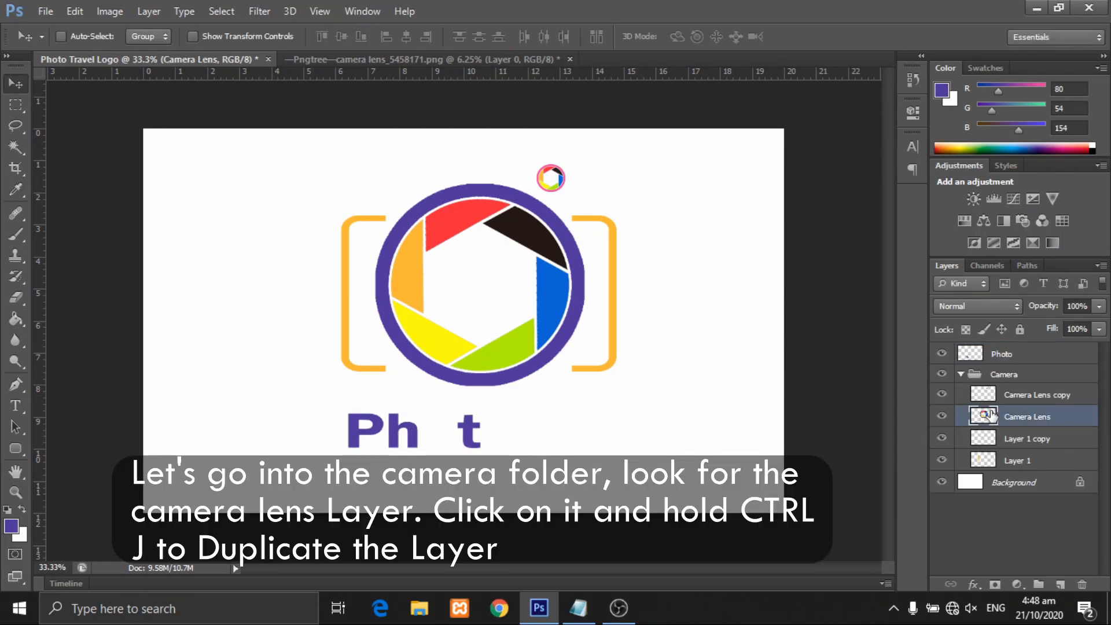
right_click(990, 414)
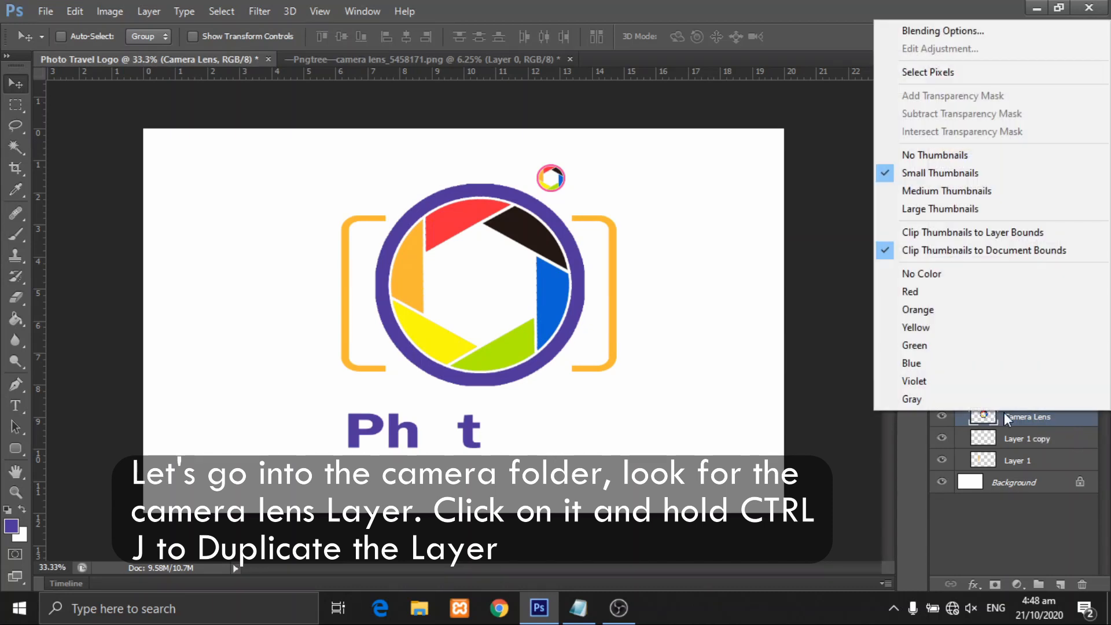
key(Escape)
key(ctrl+j)
Shrink the duplicated lens to letter size and fit it into the gap between "Ph" and "t"
drag(523, 252, 645, 370)
key(ctrl+t)
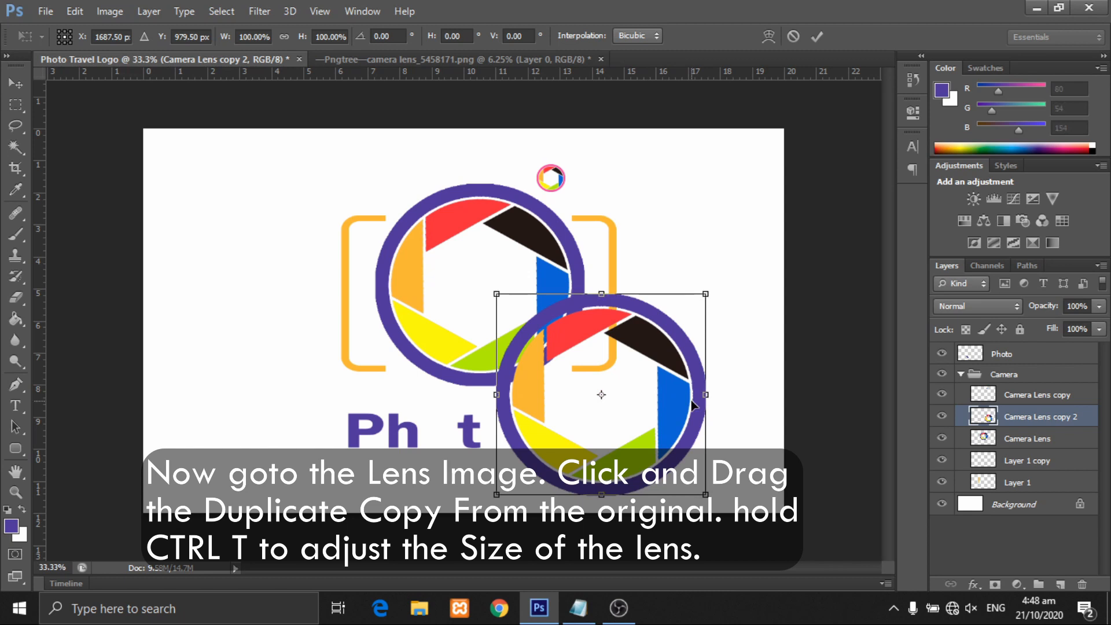
drag(716, 495, 438, 441)
click(815, 43)
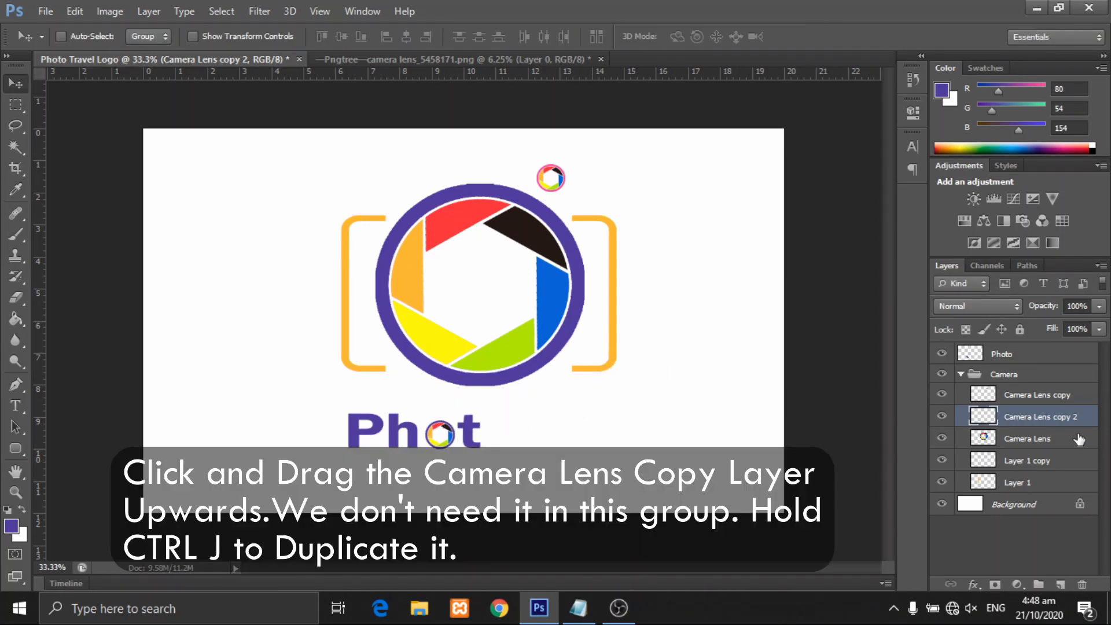
Move the small lens layer out of the Camera group and place a duplicate of it after the "t"
drag(1054, 424, 1043, 366)
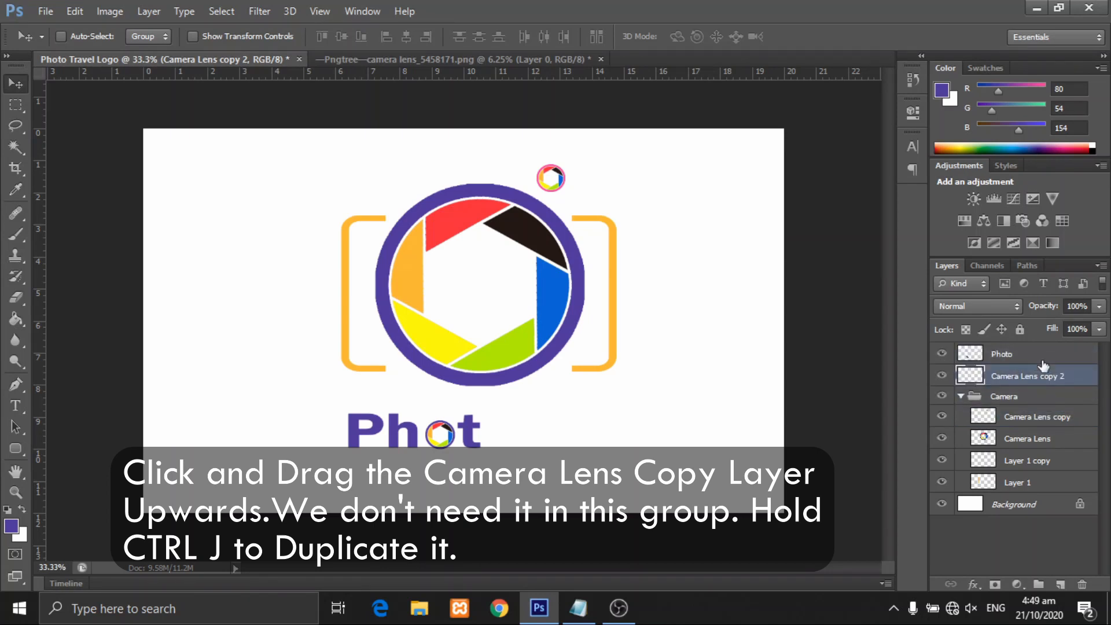
click(961, 397)
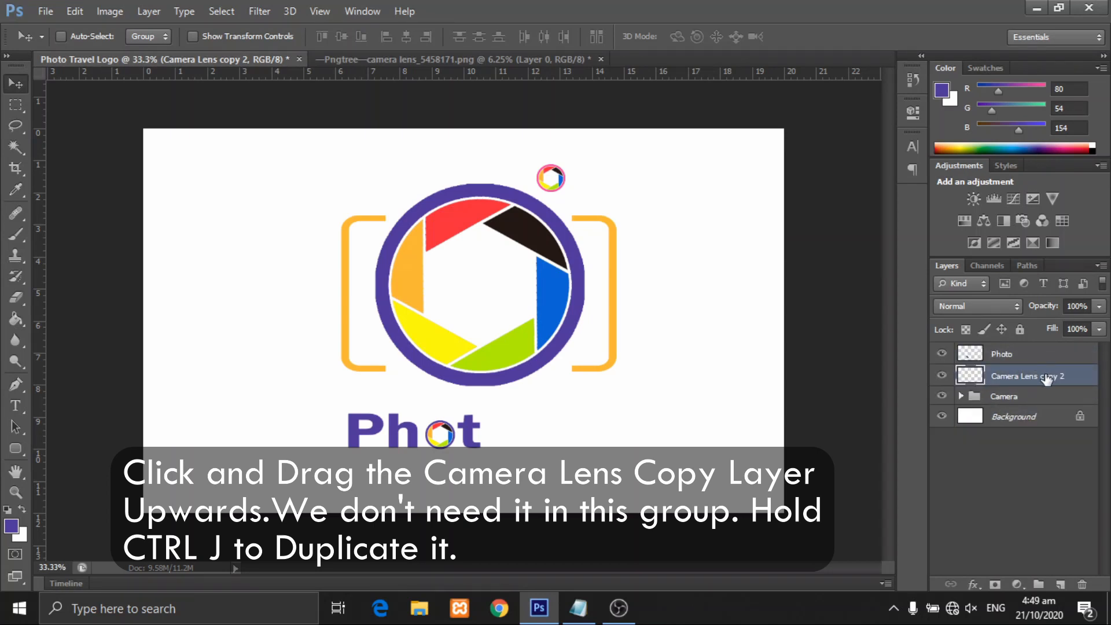
key(ctrl+j)
drag(457, 429, 503, 435)
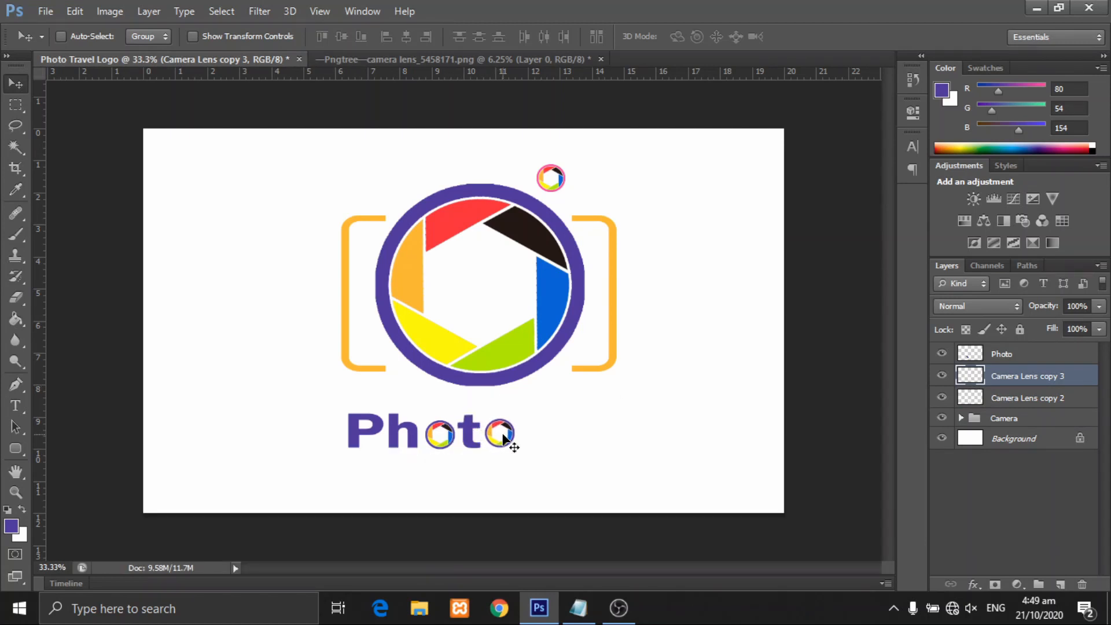
Group the Photo layer with the two small lens copies and name the group "Photo"
click(1029, 354)
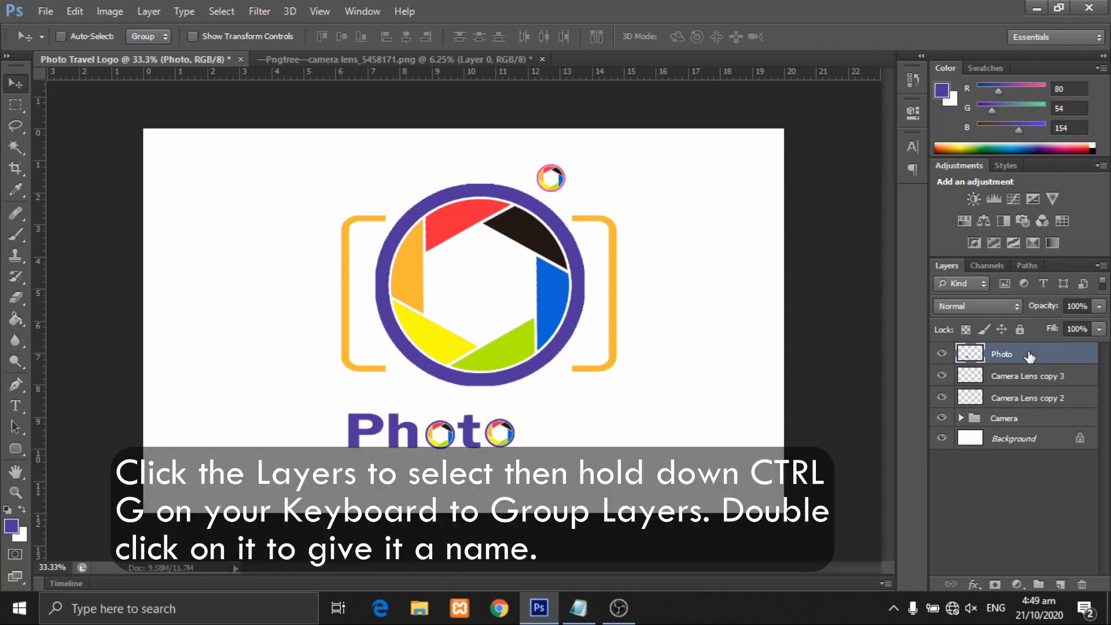
ctrl+click(1029, 378)
ctrl+click(1029, 399)
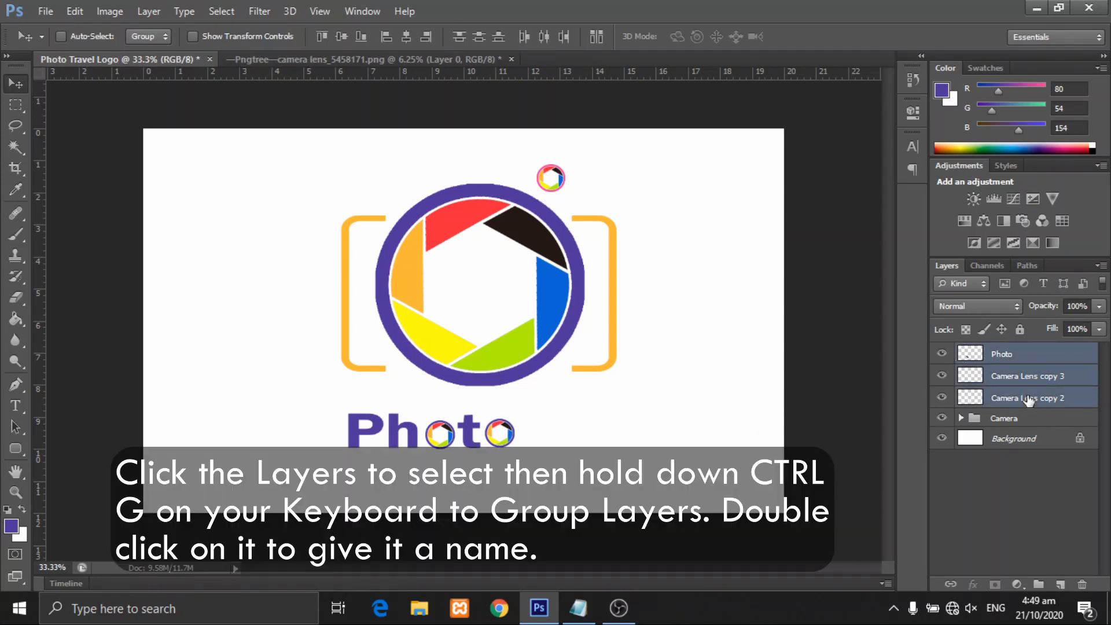
key(ctrl+g)
double_click(1006, 352)
text(Photo)
key(Return)
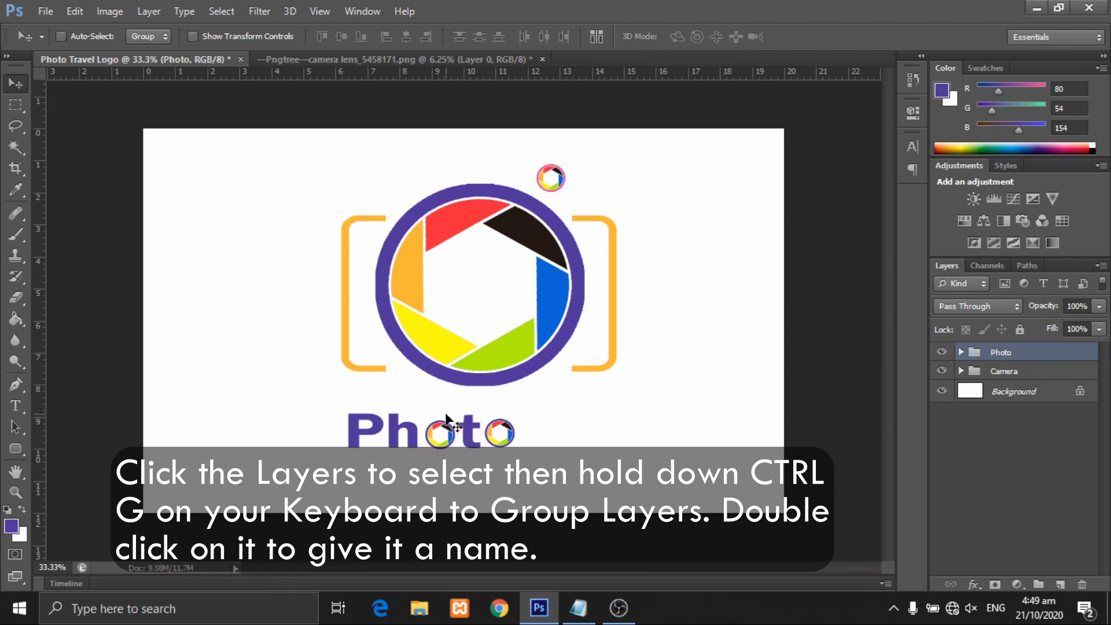
Narrow the Photo group to about 91% width and shift it slightly up beneath the camera
drag(462, 432, 493, 431)
key(ctrl+t)
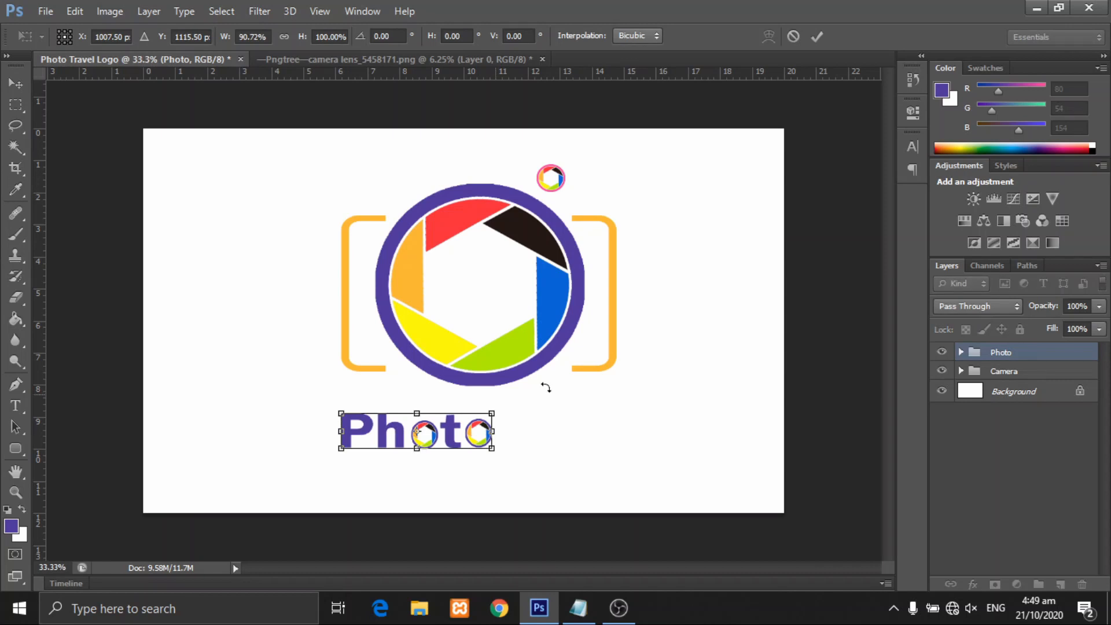
click(817, 36)
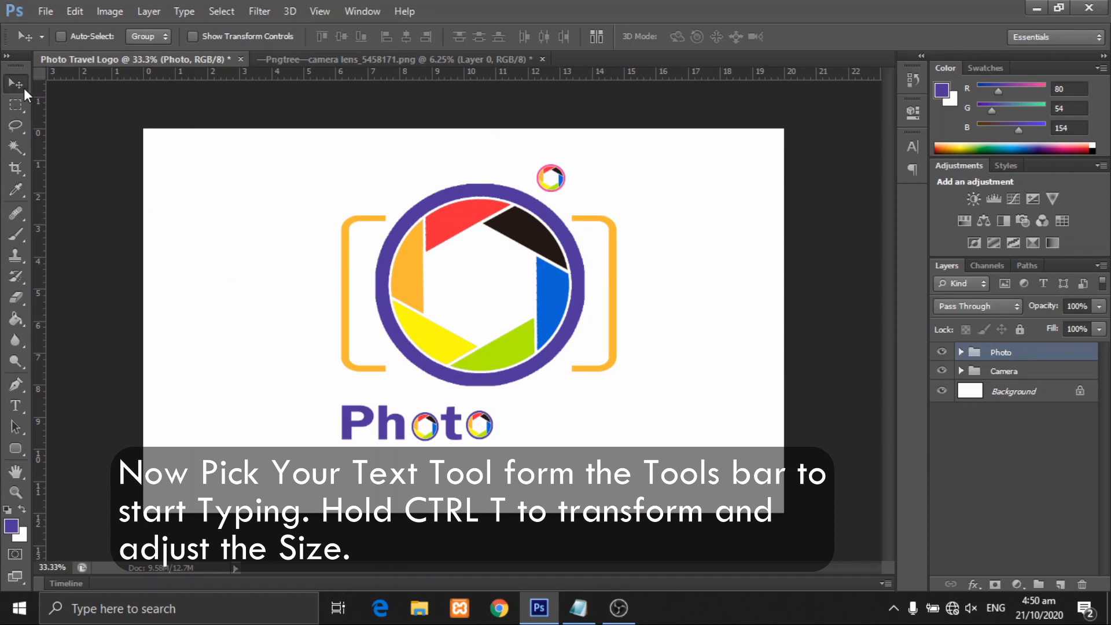
Add the text "Travel" to the right of the "Photo" wordmark
click(16, 406)
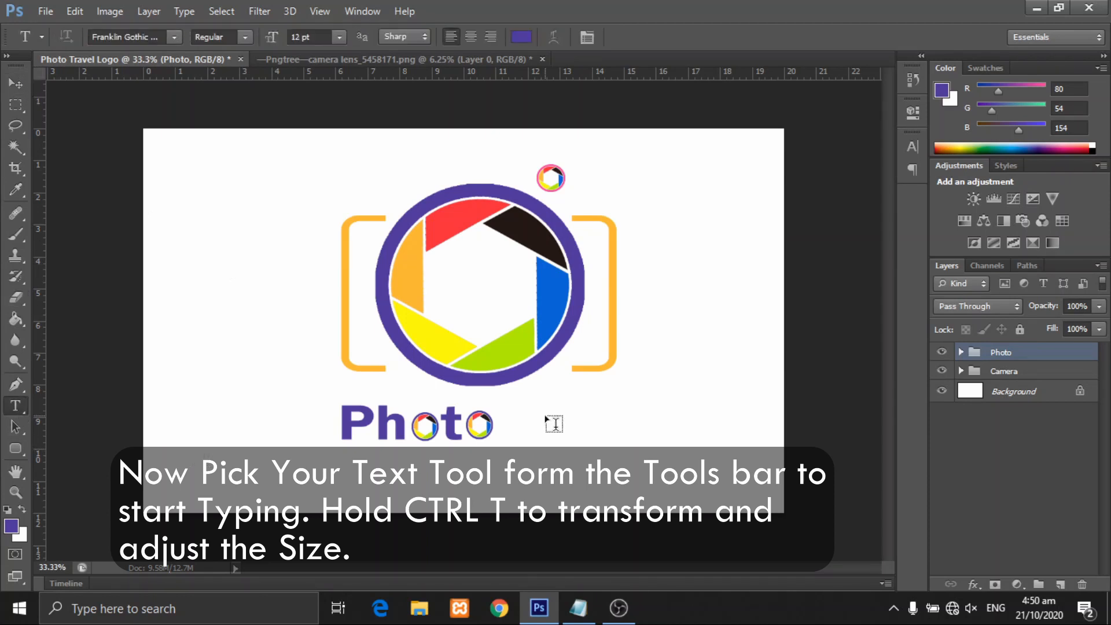
click(520, 422)
text(Trav)
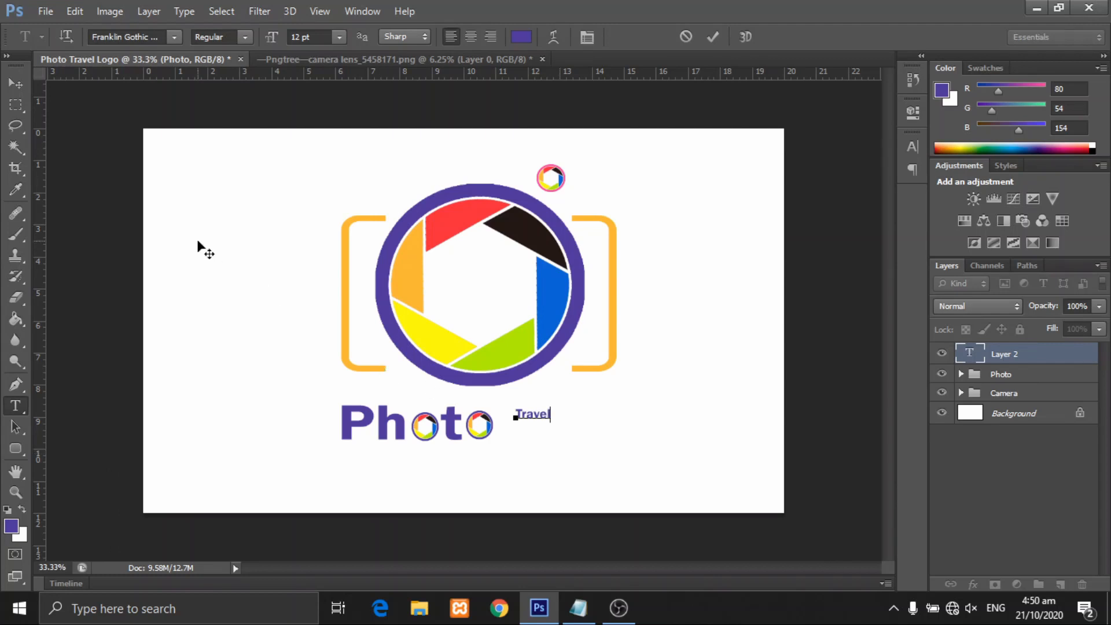
click(14, 85)
Enlarge the "Travel" text to about 393% width and height
key(ctrl+t)
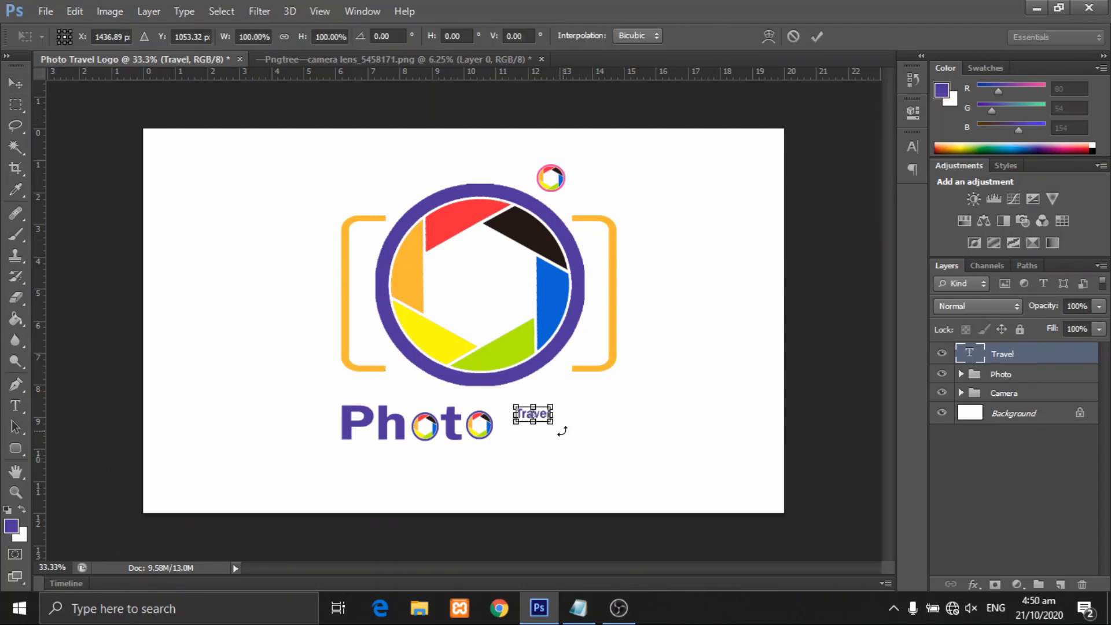
drag(553, 426, 601, 452)
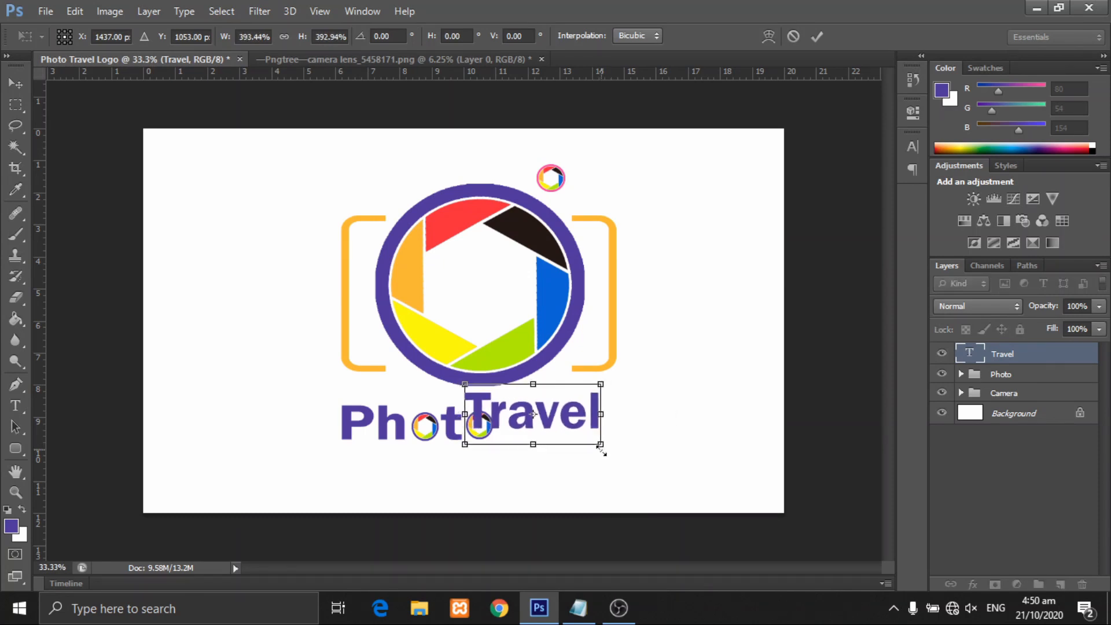
click(811, 35)
Move the "Travel" text to the right of "Photo" and widen it to about 104%
drag(583, 411, 649, 429)
key(ctrl+t)
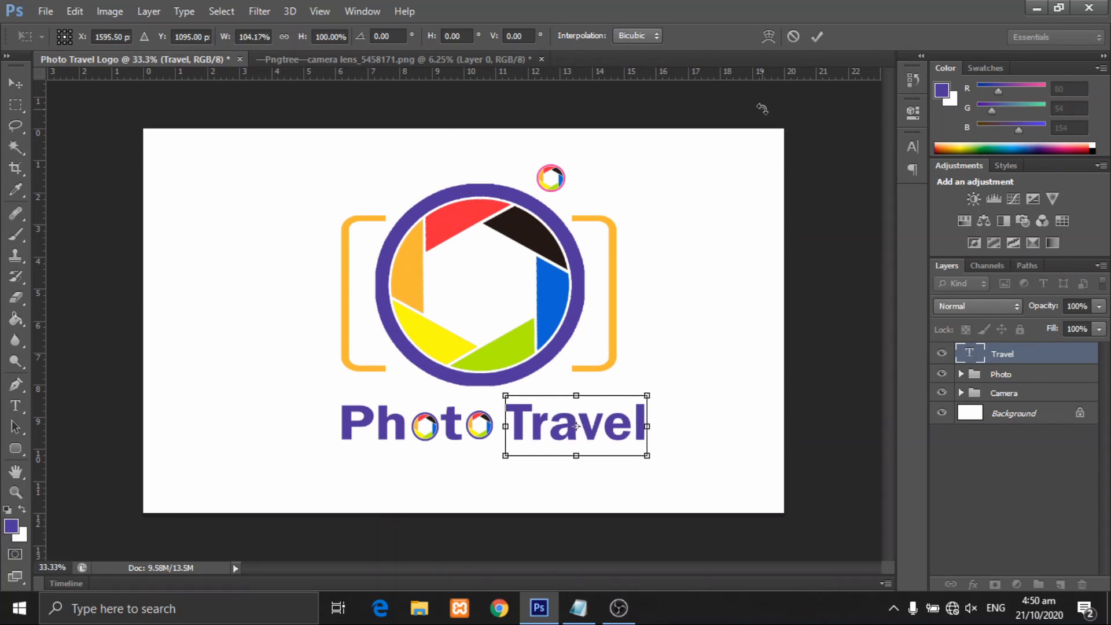
click(817, 35)
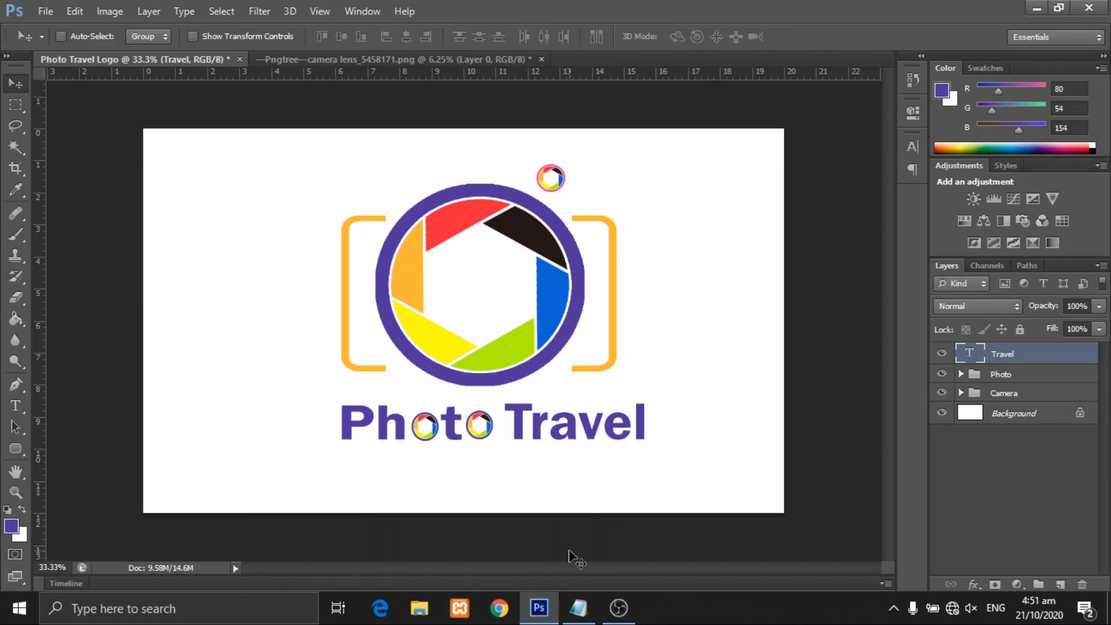
Scale the Photo group down to about 82% width and 84% height
click(1012, 375)
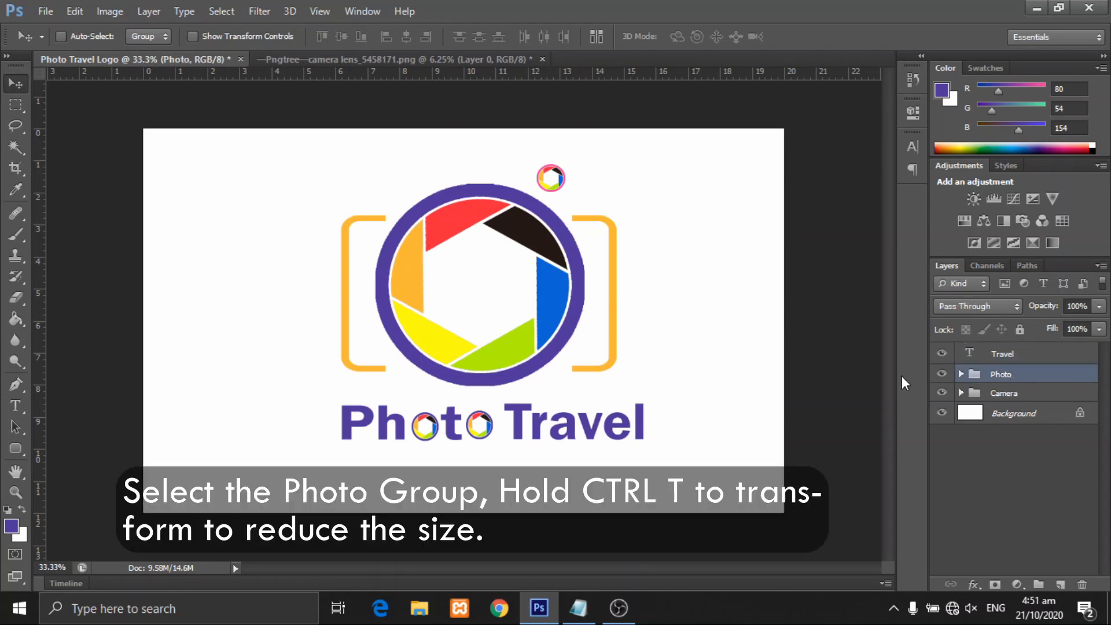
key(ctrl+t)
drag(491, 423, 405, 411)
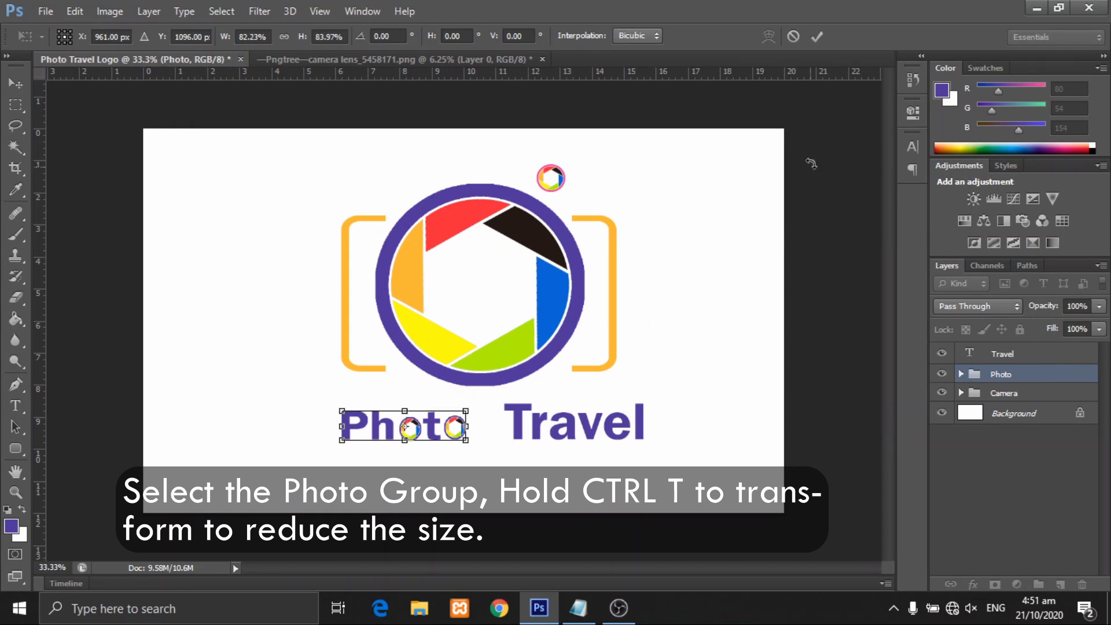
click(817, 36)
Reduce the "Travel" text to about 83% height and narrow it to match the resized "Photo" wordmark
click(991, 359)
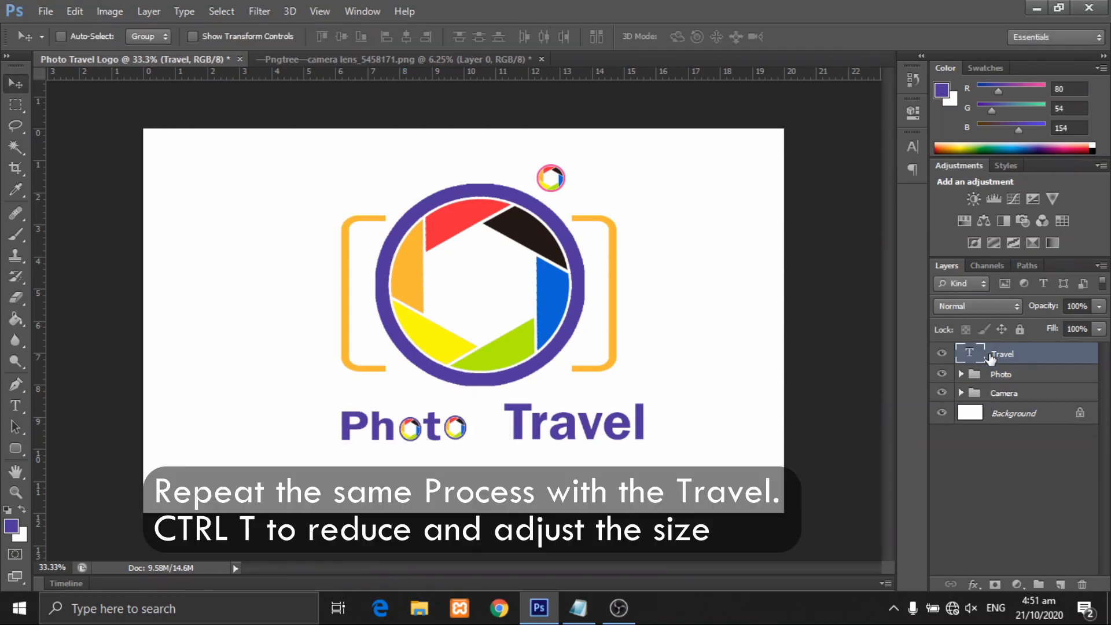
key(ctrl+t)
drag(576, 394, 581, 404)
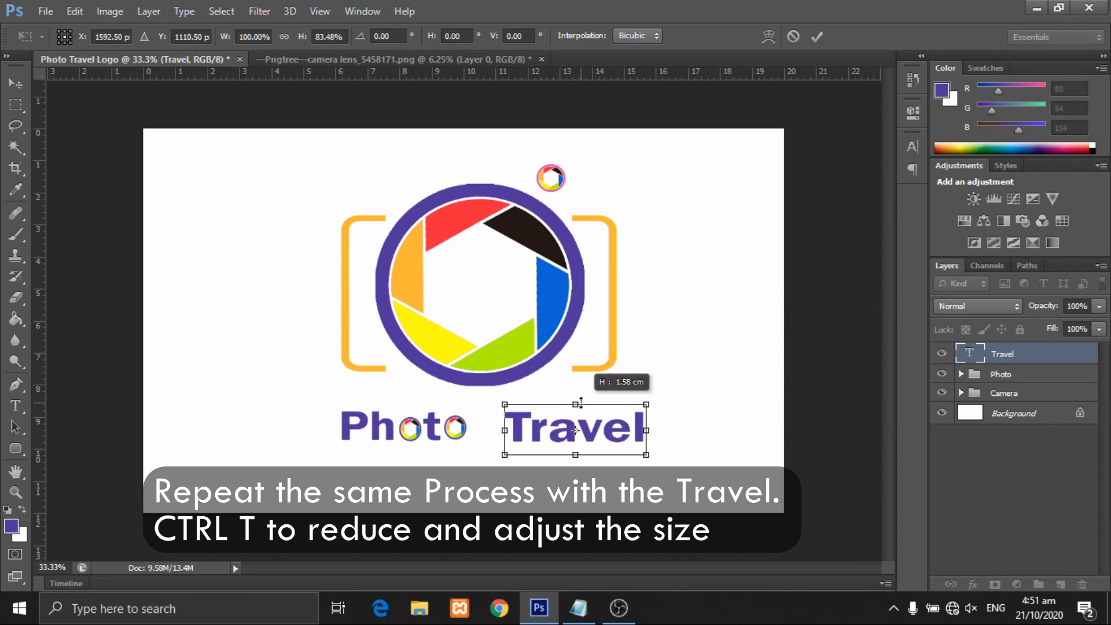
drag(647, 433, 618, 436)
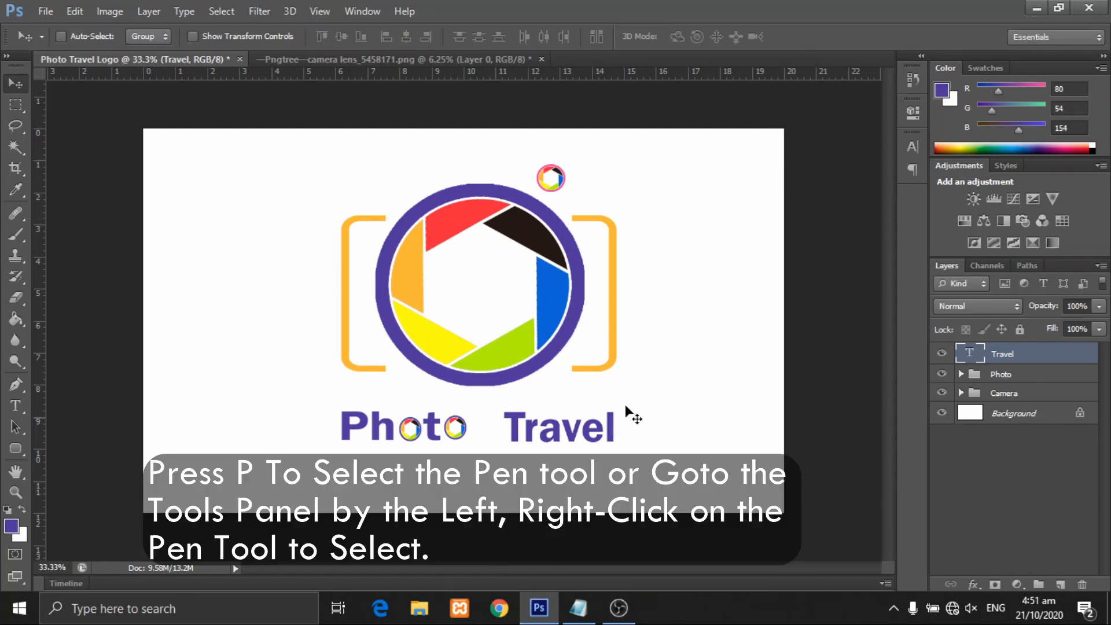
Set up the Pen tool in Shape mode with a fill colour sampled from the orange camera bracket
key(p)
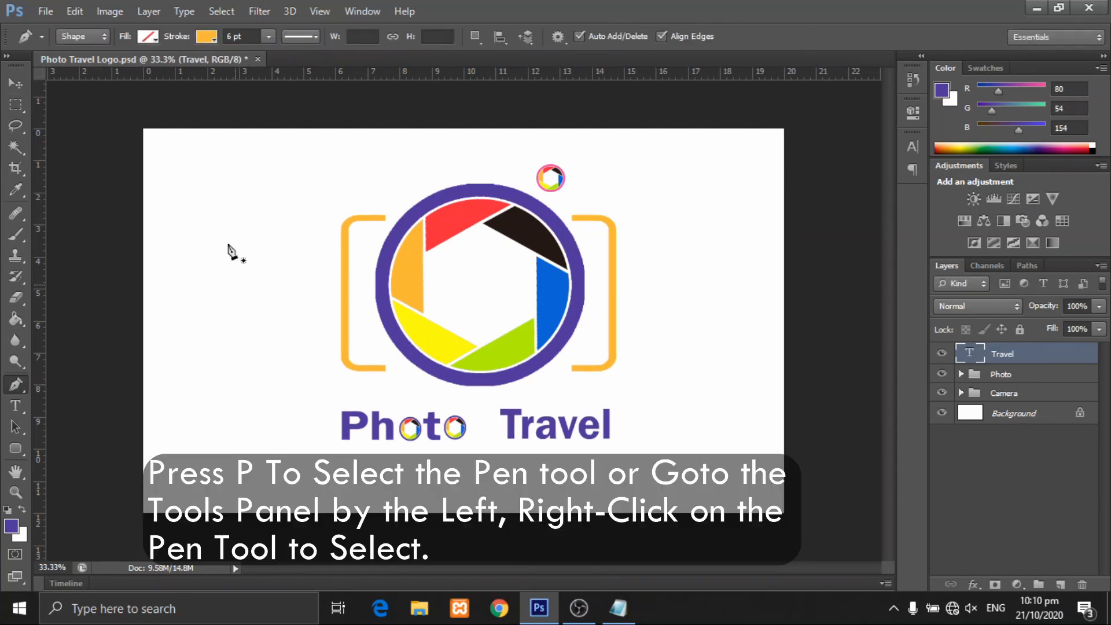
click(152, 40)
click(225, 68)
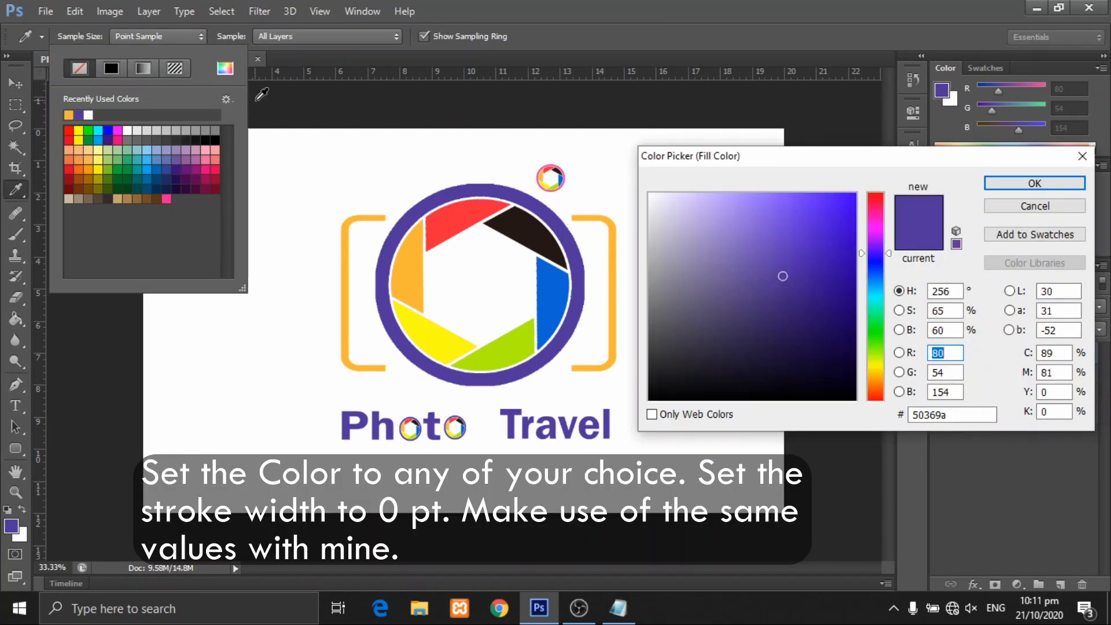
click(361, 219)
click(1007, 183)
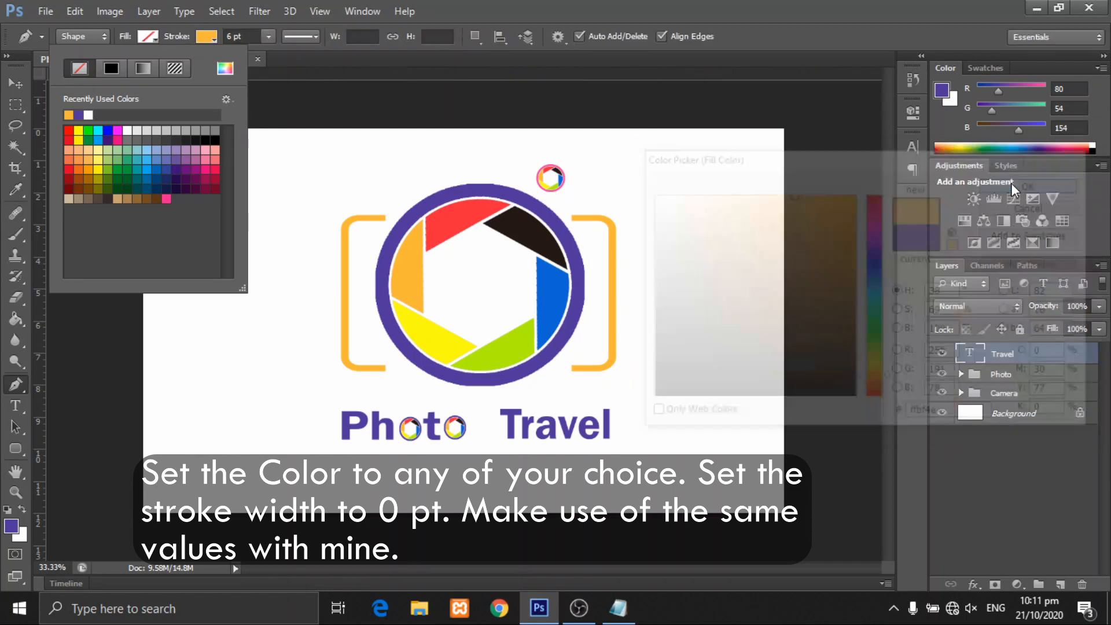
Set the Pen tool's shape stroke width to 0 pt
click(208, 37)
click(139, 69)
click(242, 37)
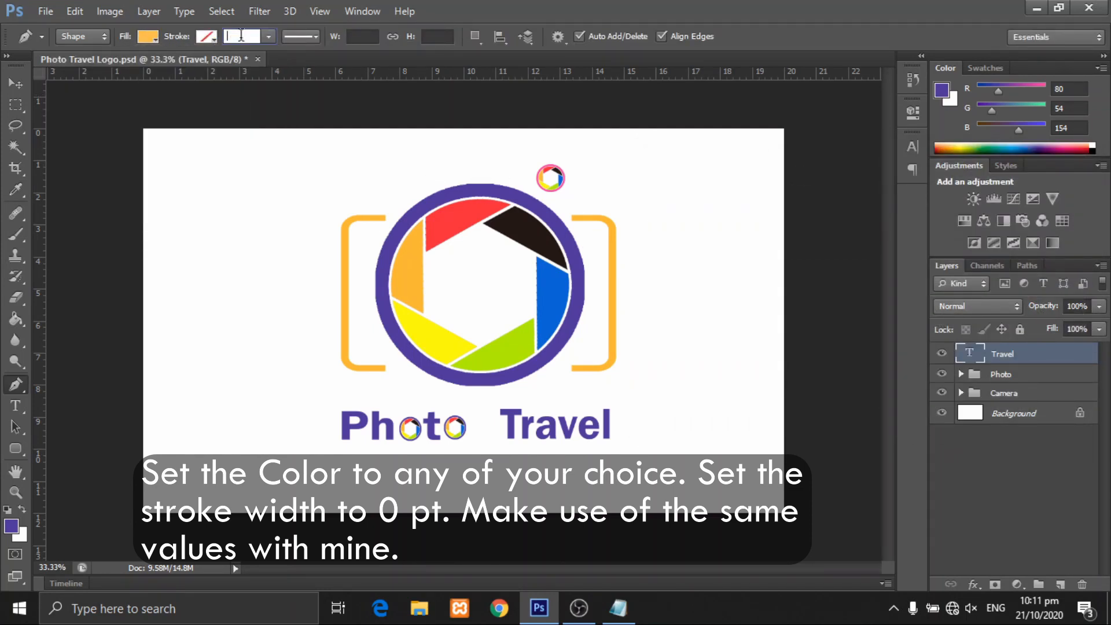
text(0)
key(Return)
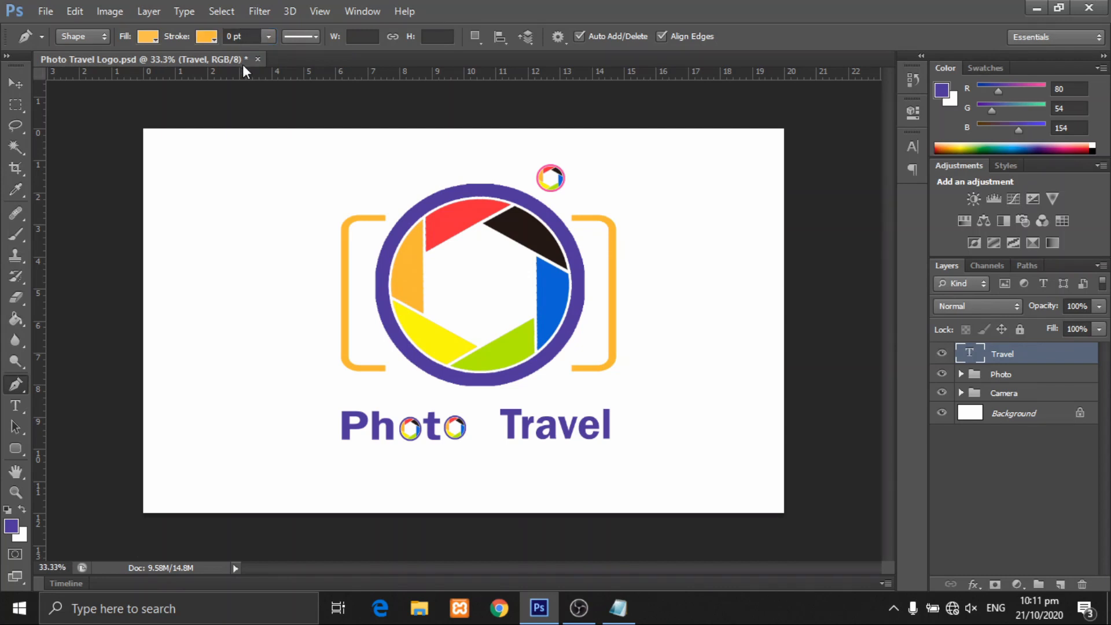
Draw a closed, curved, tapering swoosh about 129 px wide and 164 px high between "Photo" and "Travel"
click(467, 438)
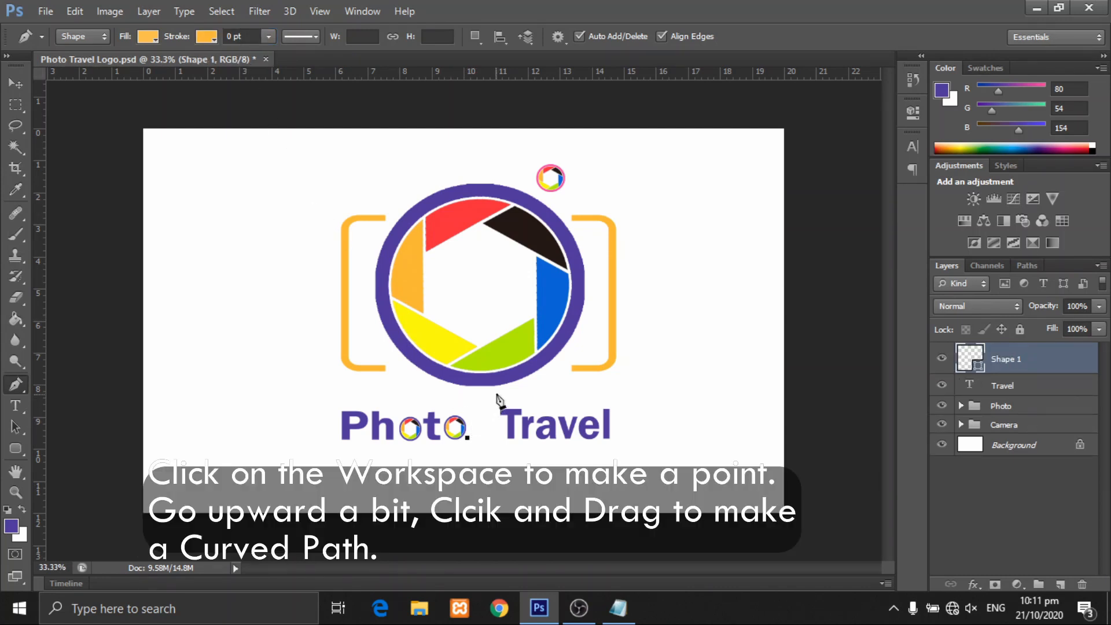
drag(502, 394, 533, 389)
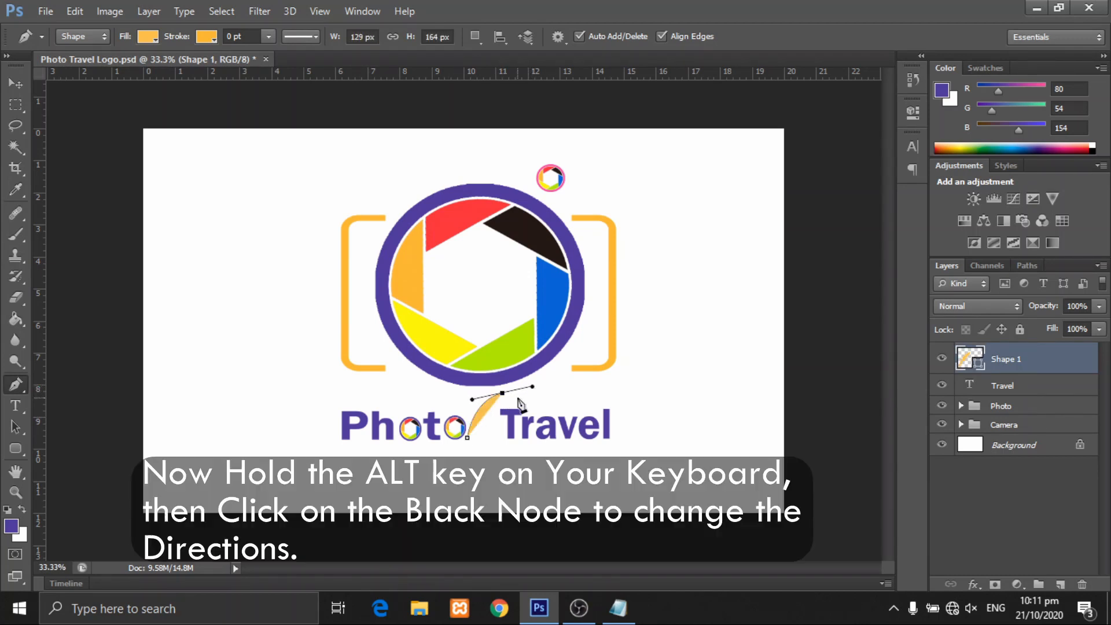
alt+click(501, 394)
click(483, 437)
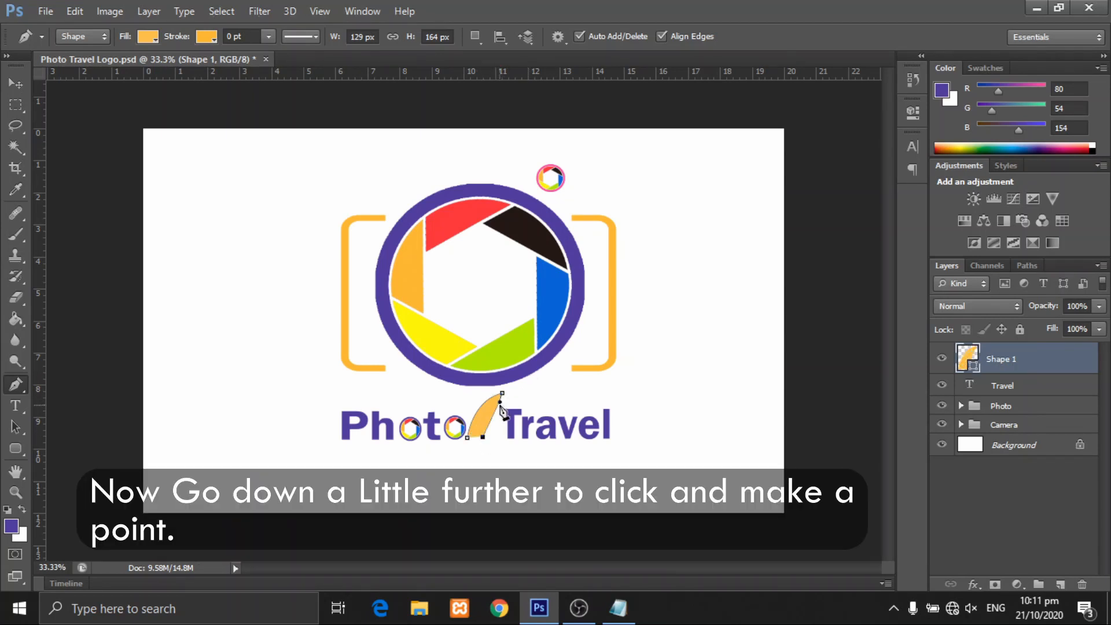
drag(497, 409, 475, 414)
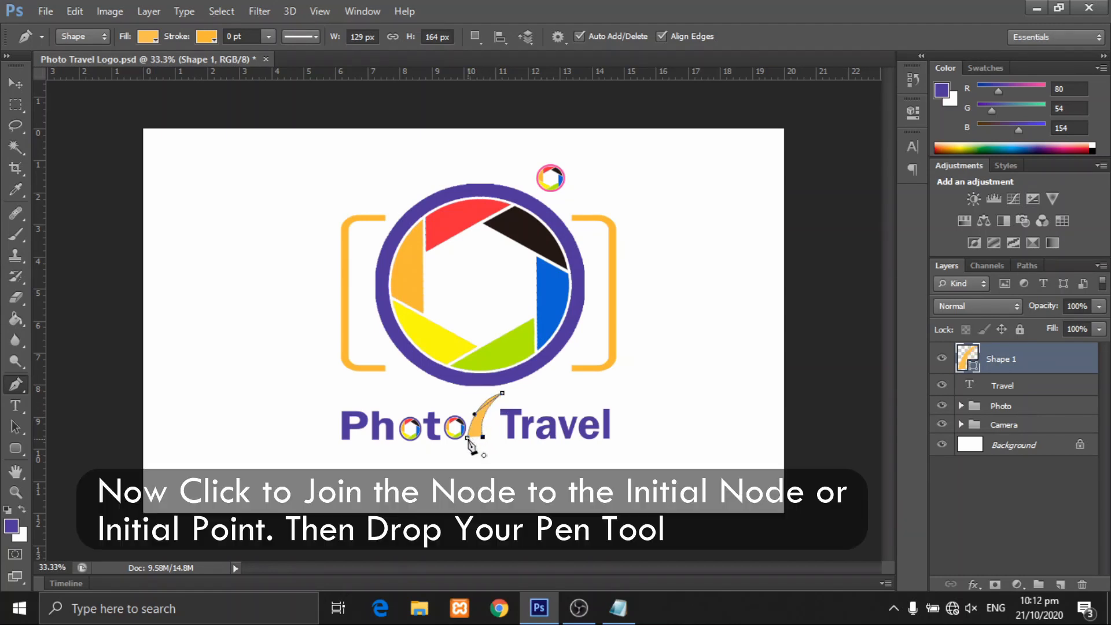
click(471, 445)
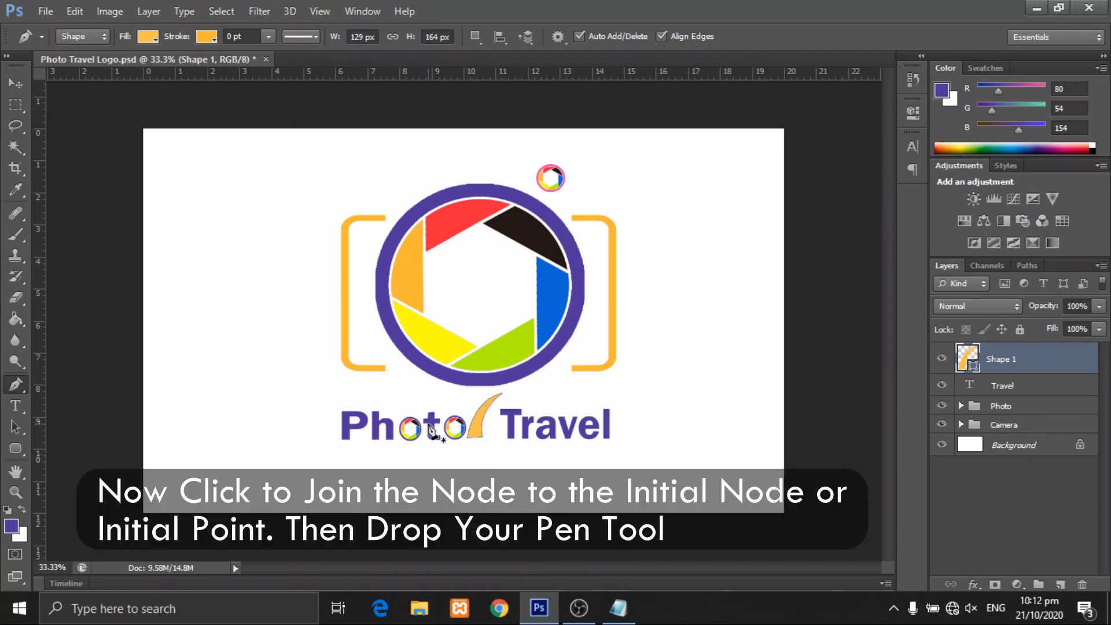
Enlarge the orange swoosh to about 121% width and 115% height
click(16, 84)
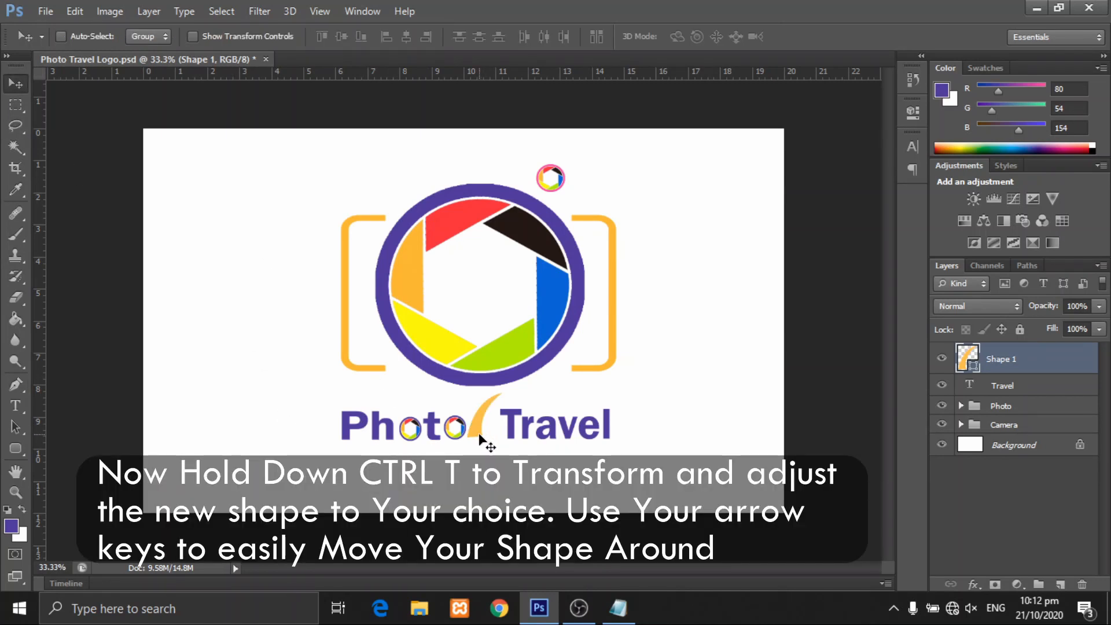
key(ctrl+t)
drag(487, 391, 513, 416)
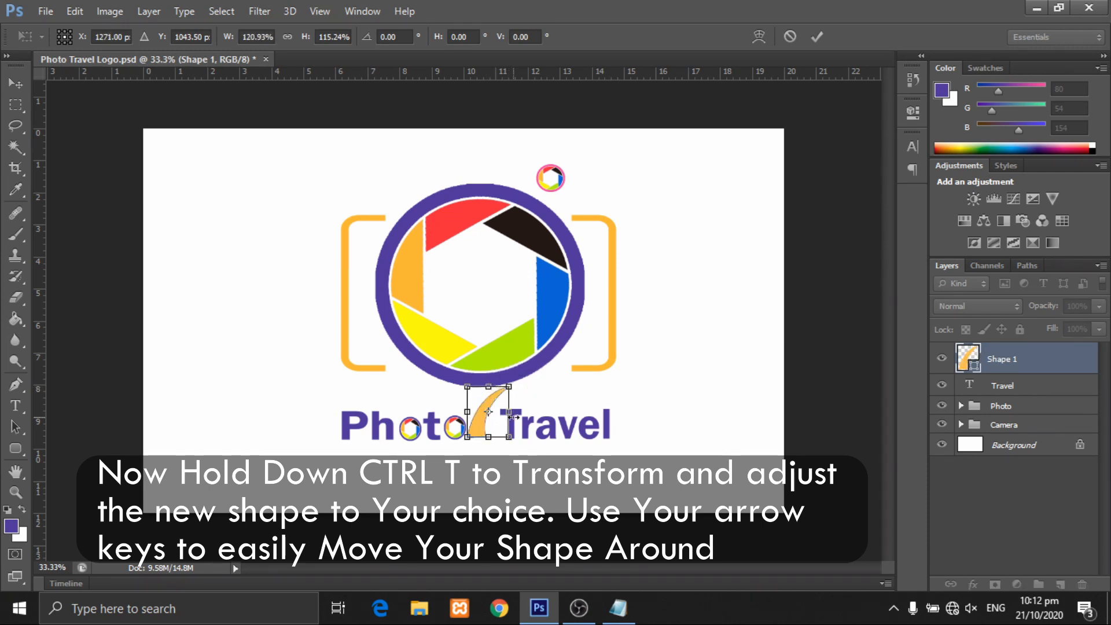
click(817, 37)
Nudge the swoosh sideways to clear the last "o" of "Photo" and sit against the "T" of "Travel"
key(Right)
key(Right)
key(Right)
key(Right)
key(Right)
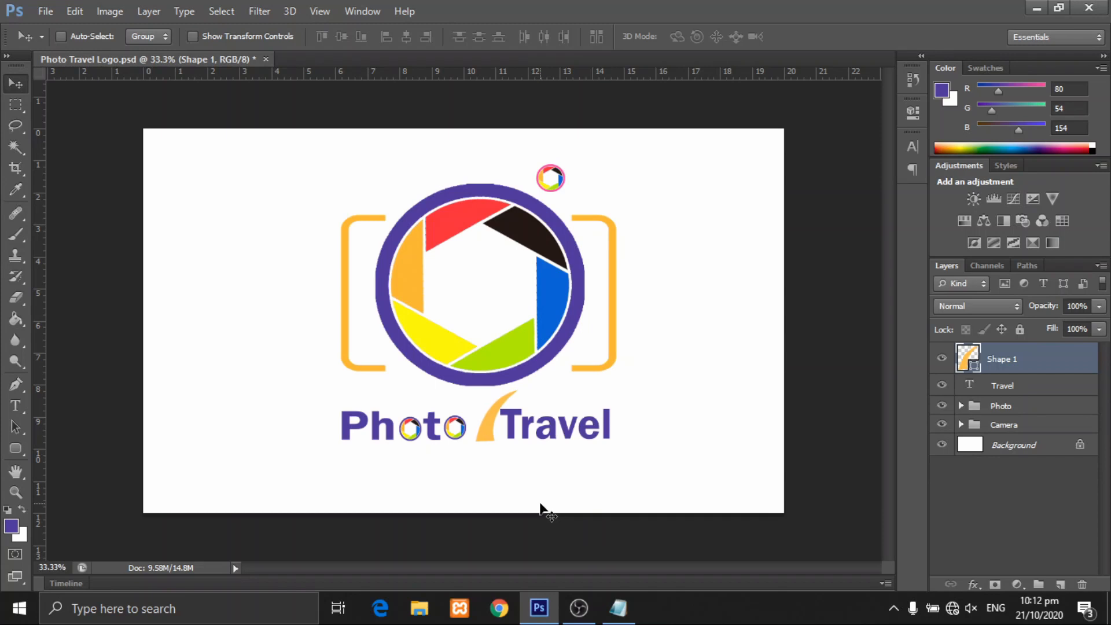
key(Left)
key(Left)
key(Left)
Scale the swoosh to about 117% width and 102% height and nudge it right toward the "T"
key(ctrl+t)
drag(494, 441, 470, 414)
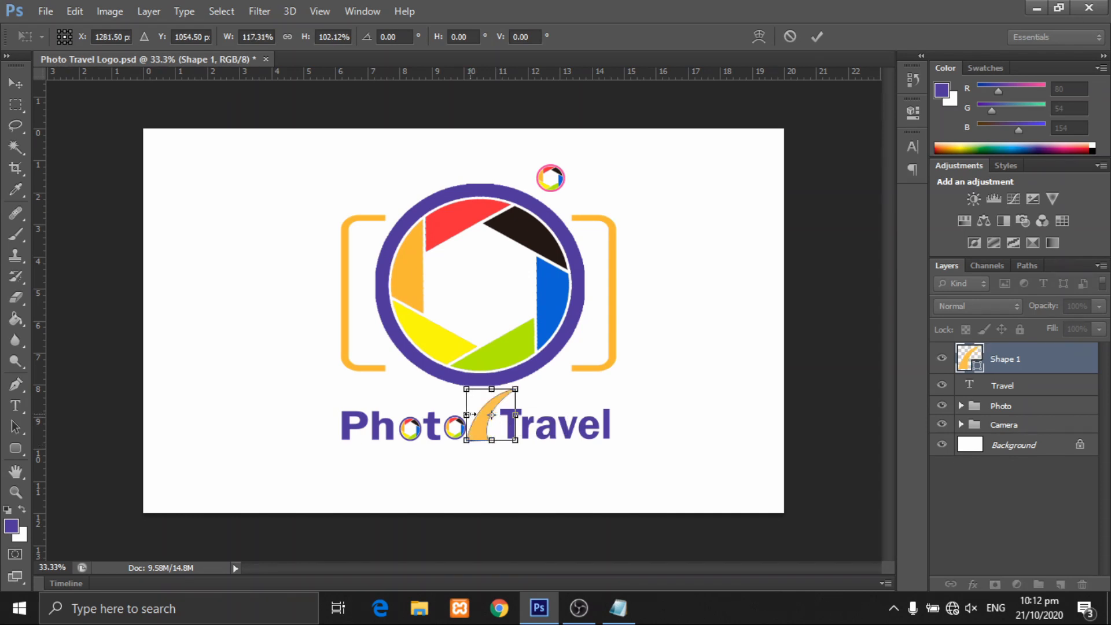
click(816, 37)
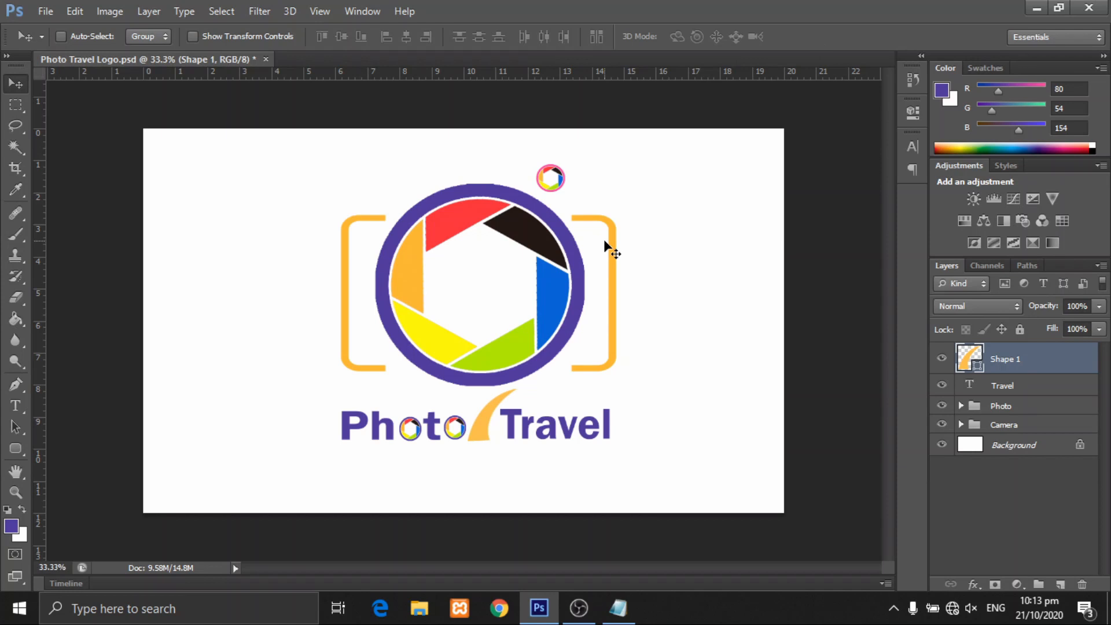
key(Right)
key(Right)
key(Right)
key(Right)
key(Right)
key(Right)
Recolour the swoosh with the purple sampled from the camera lens ring
drag(11, 386, 58, 383)
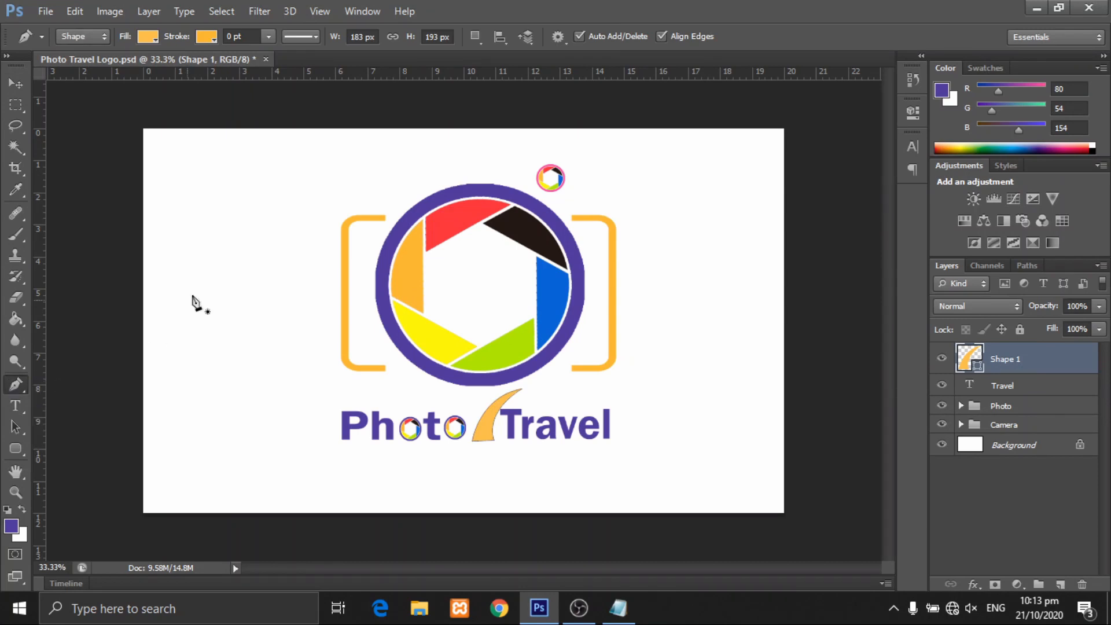
click(142, 37)
click(225, 68)
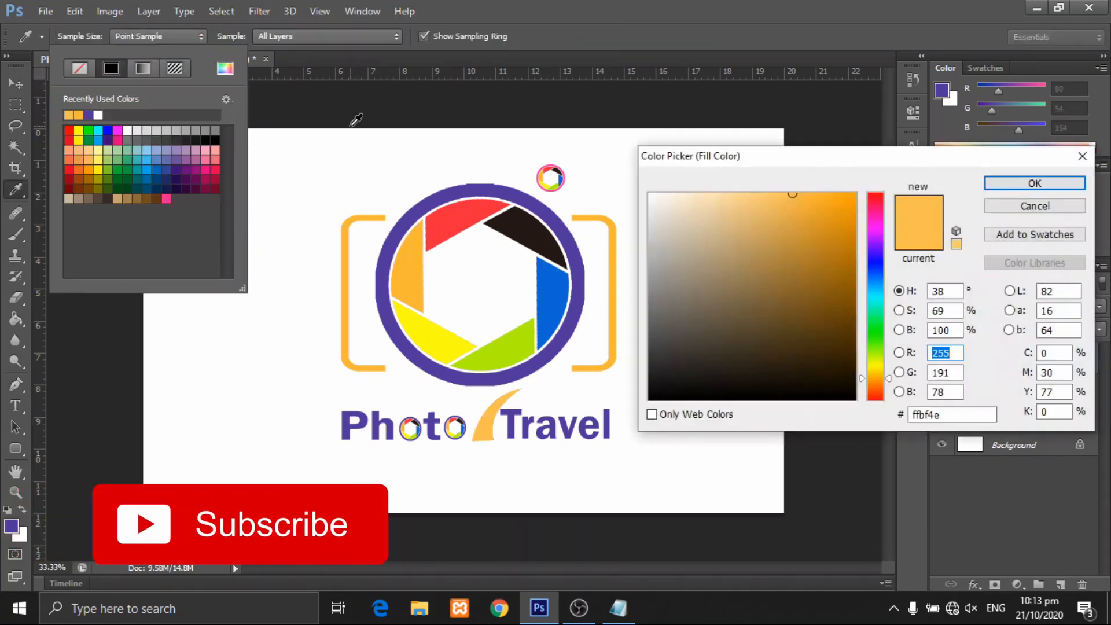
click(458, 194)
click(999, 181)
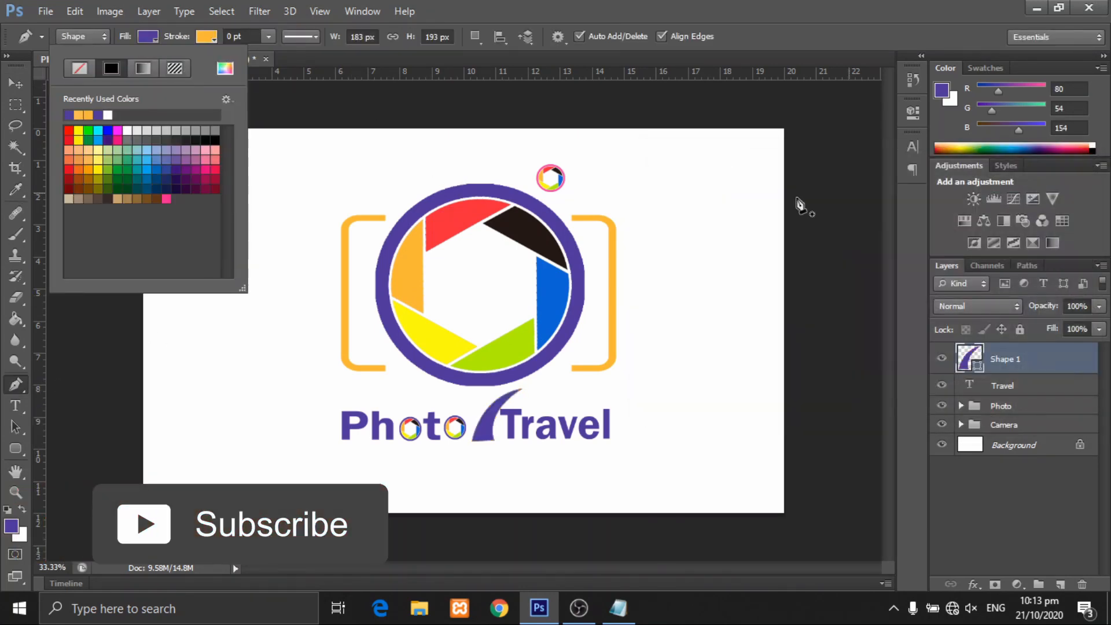
Move the purple swoosh right until it joins the "T" of "Travel"
click(14, 87)
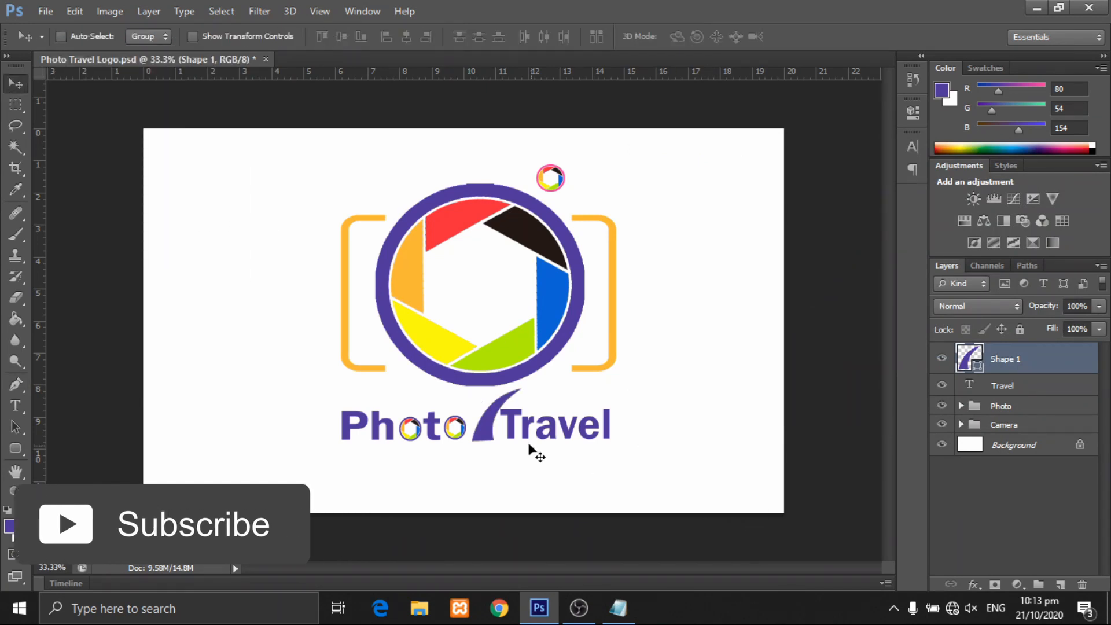
key(shift+Right)
key(shift+Right)
key(shift+Right)
key(shift+Right)
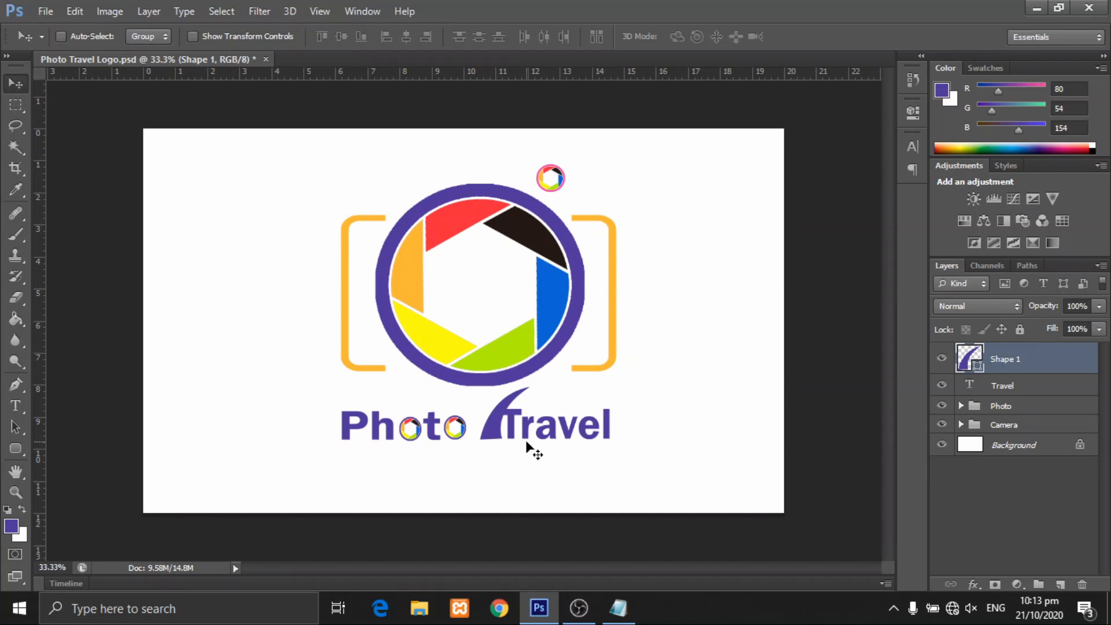
Open the Pngtree vector airplane icon PNG and bring the airplane into the Photo Travel Logo document
click(47, 13)
click(64, 40)
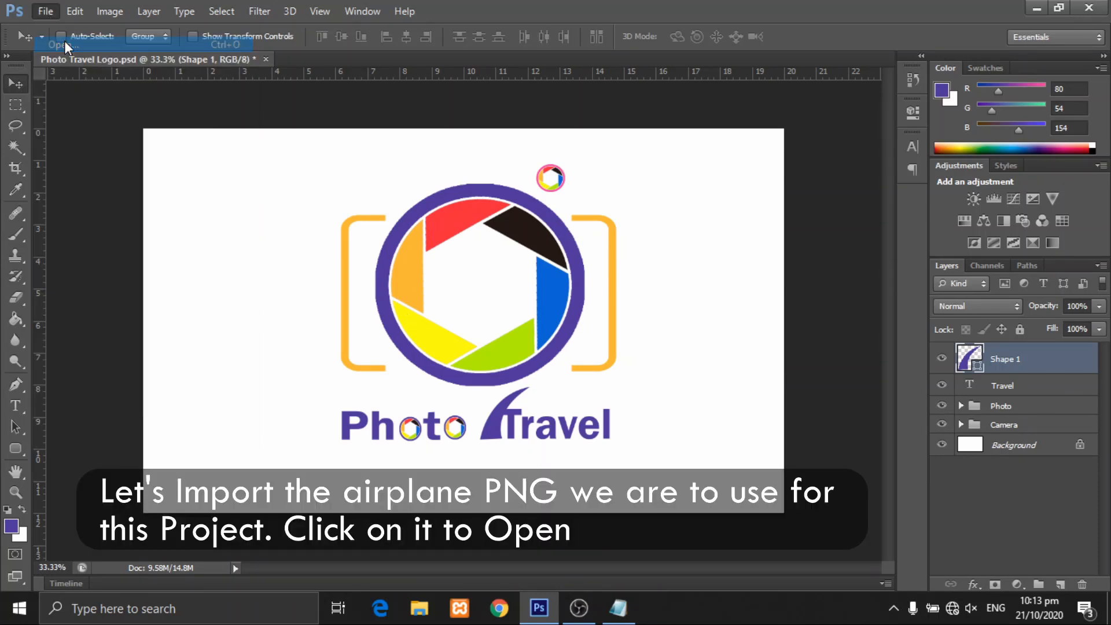
click(443, 243)
double_click(443, 243)
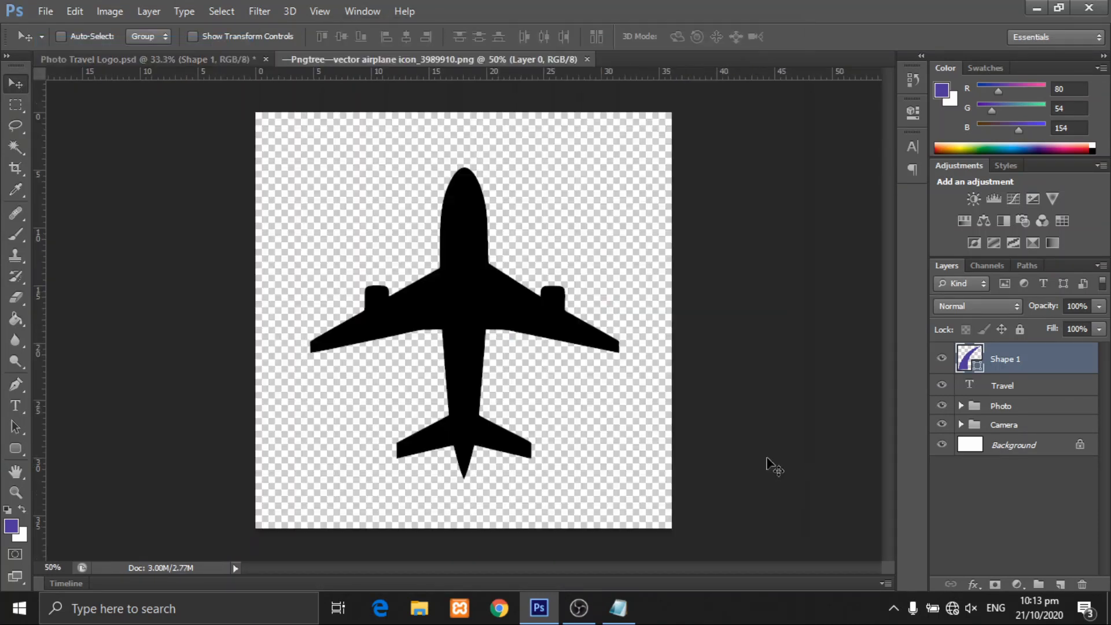
drag(480, 379, 496, 339)
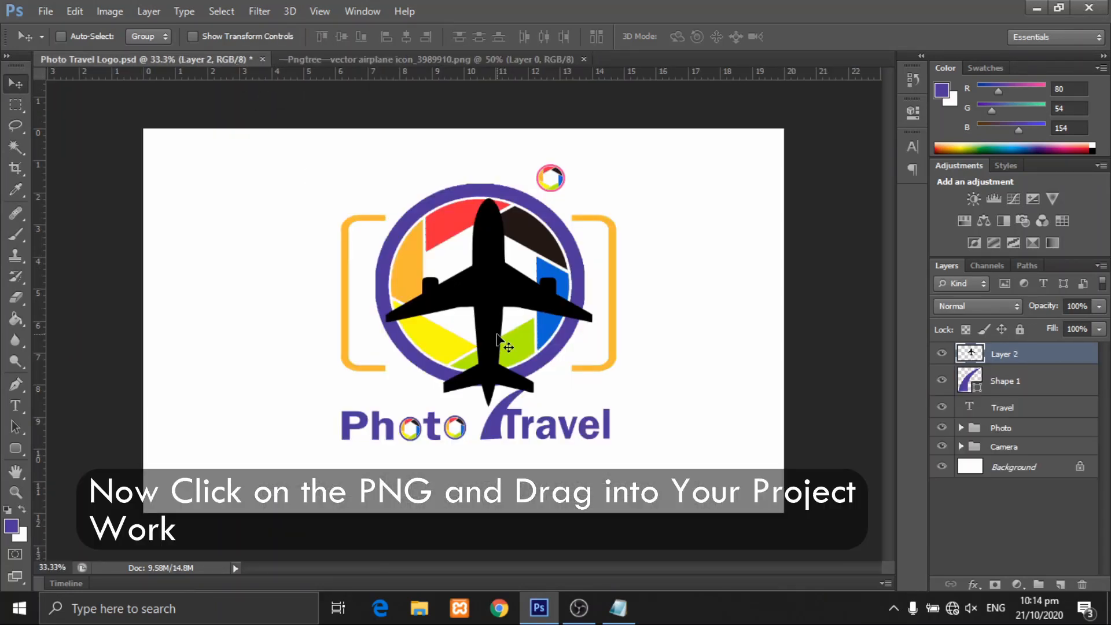
Shrink the airplane to a small icon, tilted toward the upper right, at the lens ring's lower-right edge
key(ctrl+t)
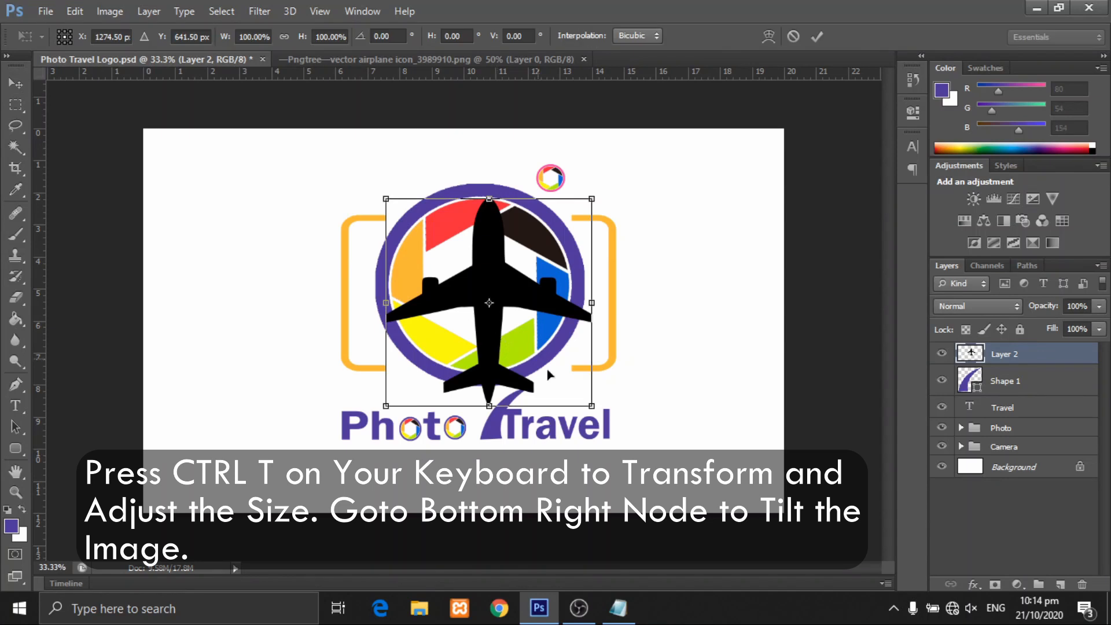
drag(607, 412, 561, 386)
click(816, 36)
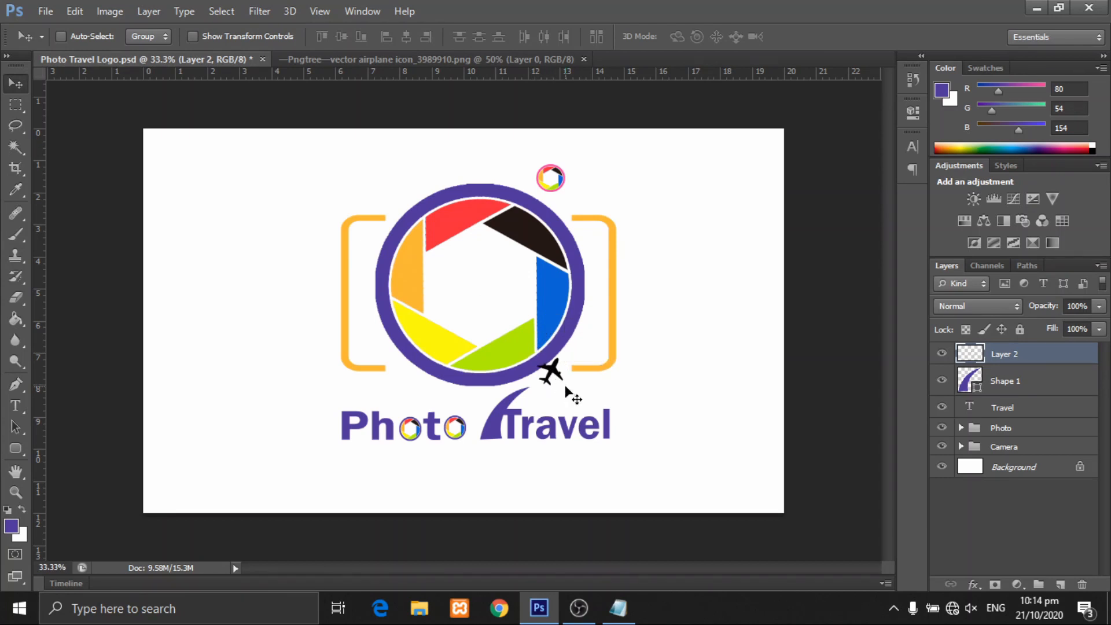
Rotate the airplane about 22° clockwise and place it just beyond the swoosh's upper tip
key(ctrl+t)
drag(573, 394, 570, 405)
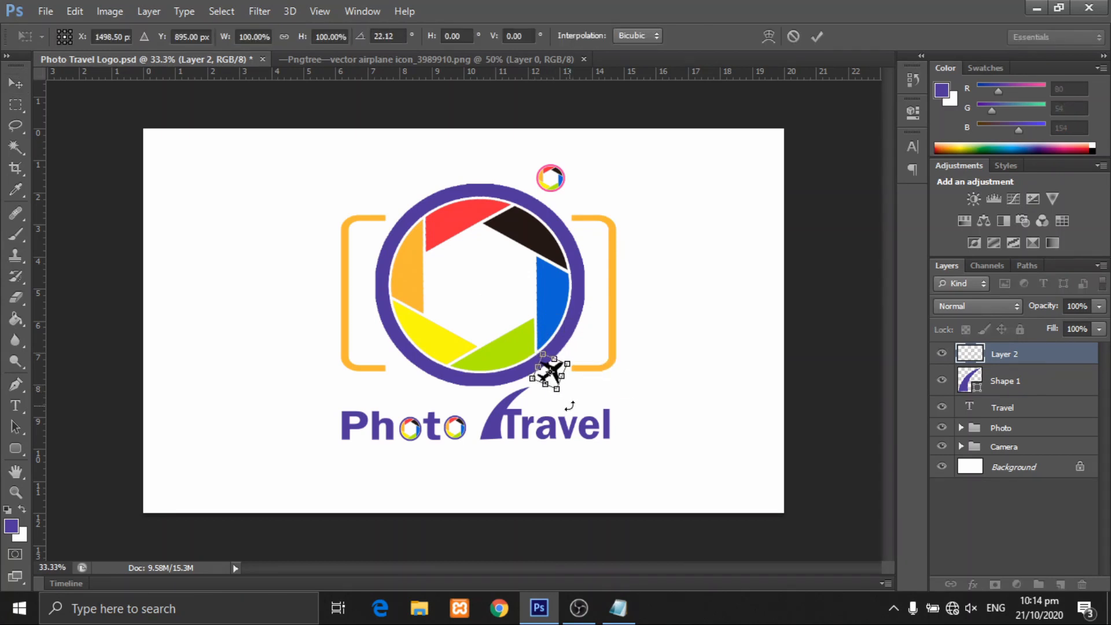
click(816, 36)
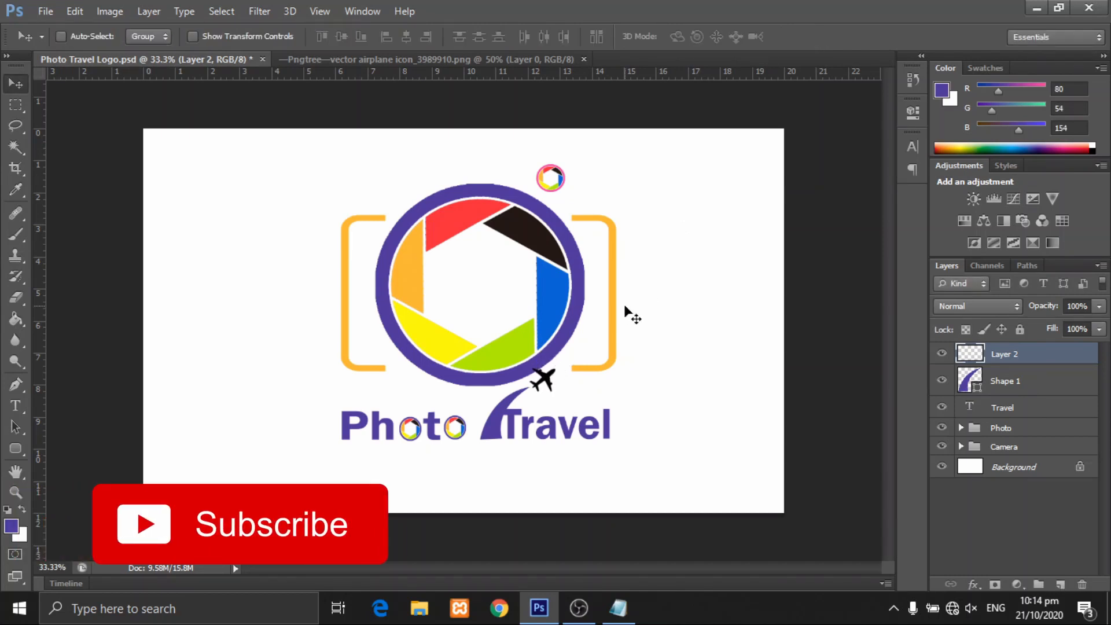
Rotate the airplane a further 7.6° or so clockwise
key(ctrl+t)
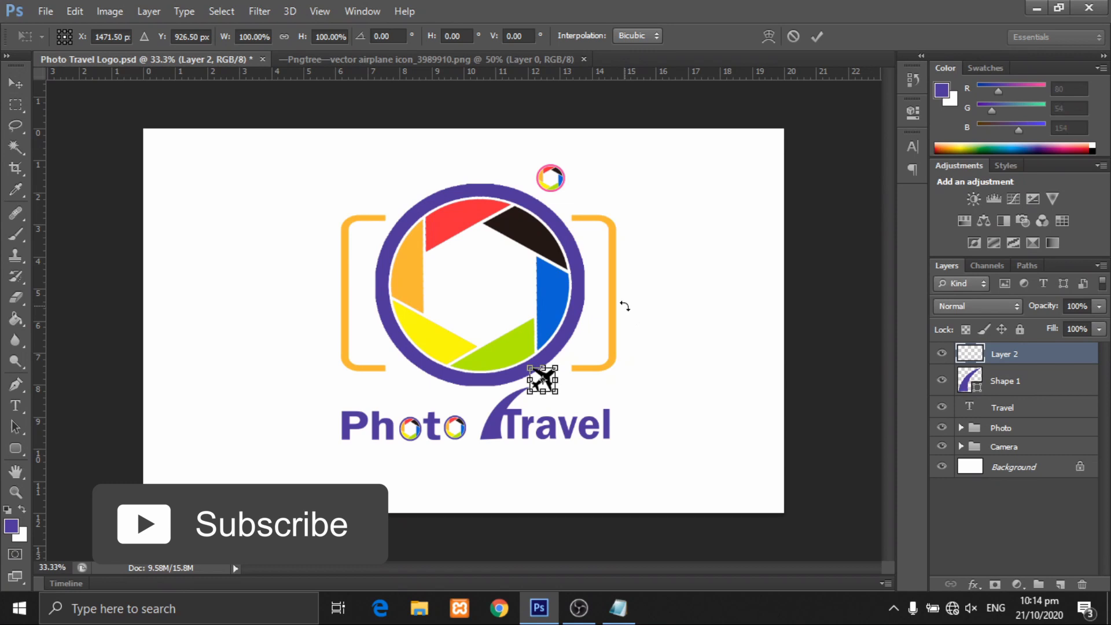
drag(567, 398, 577, 409)
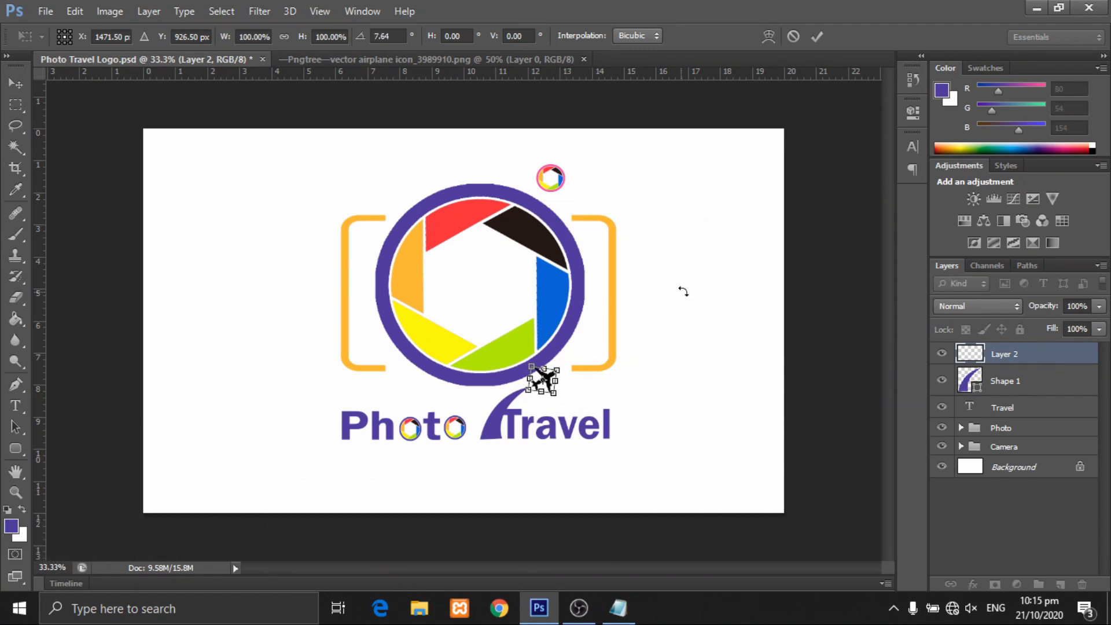
click(817, 36)
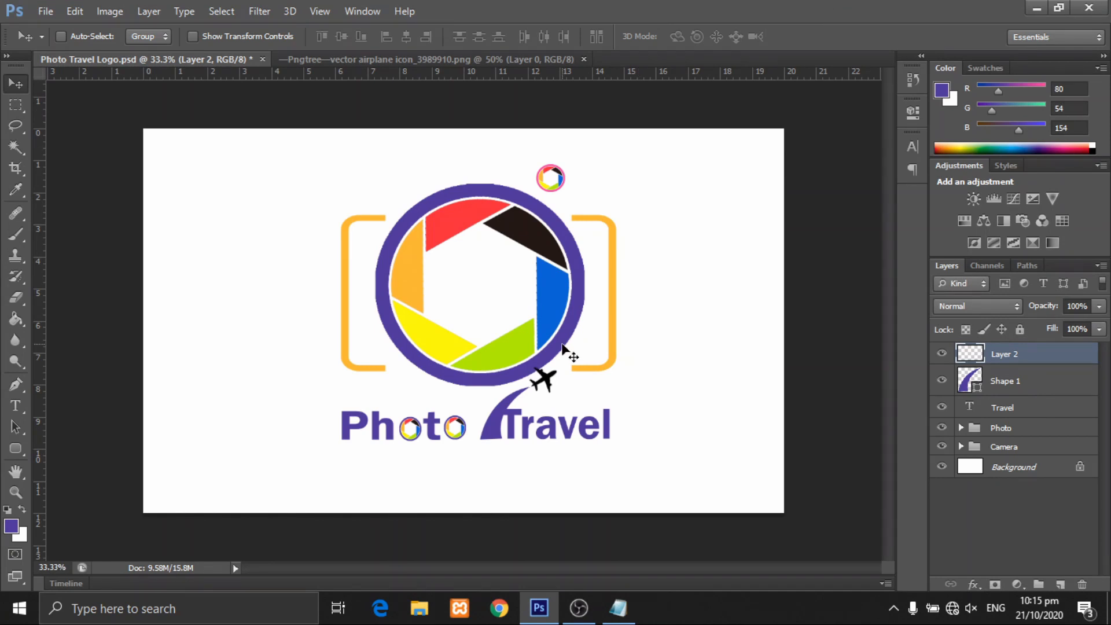
Apply a Color Overlay to the airplane layer using the purple sampled from the lens ring
click(973, 584)
click(977, 501)
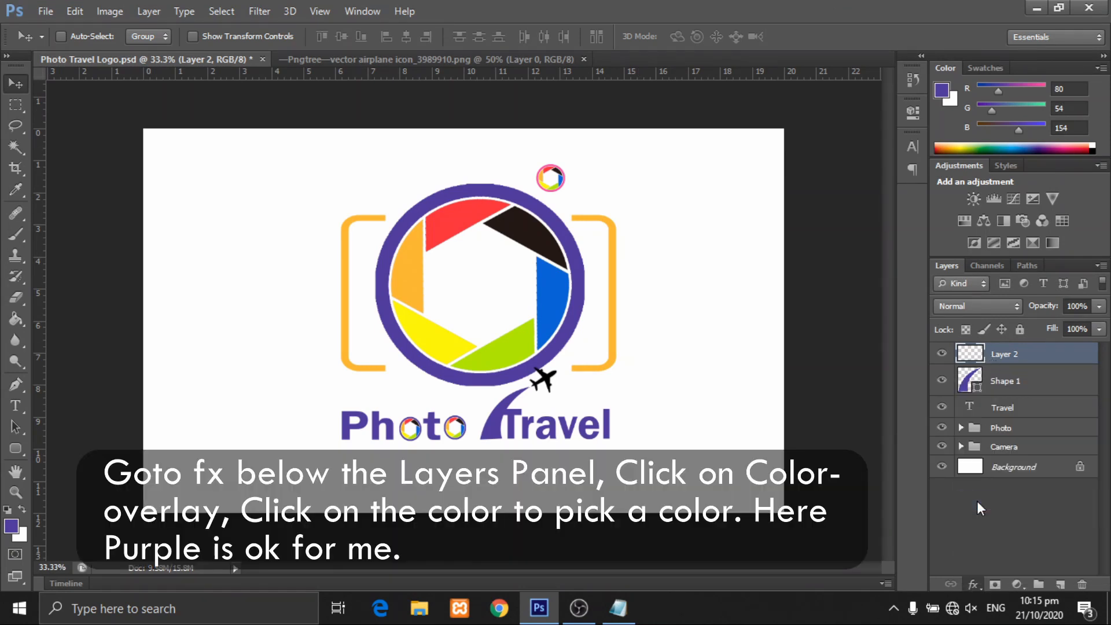
click(807, 82)
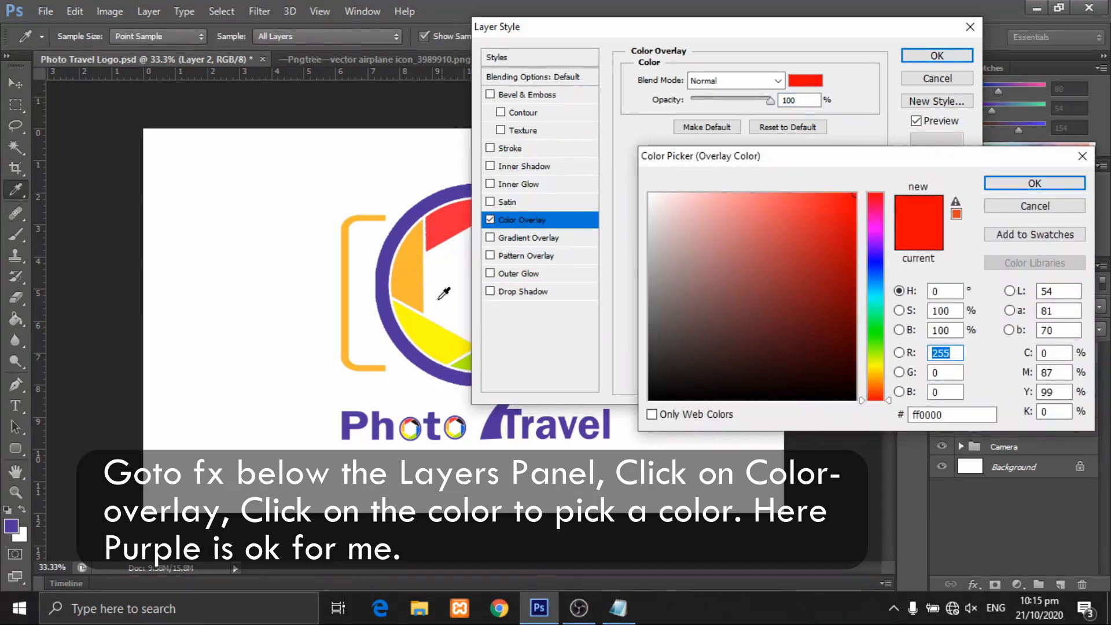
click(394, 316)
click(1034, 184)
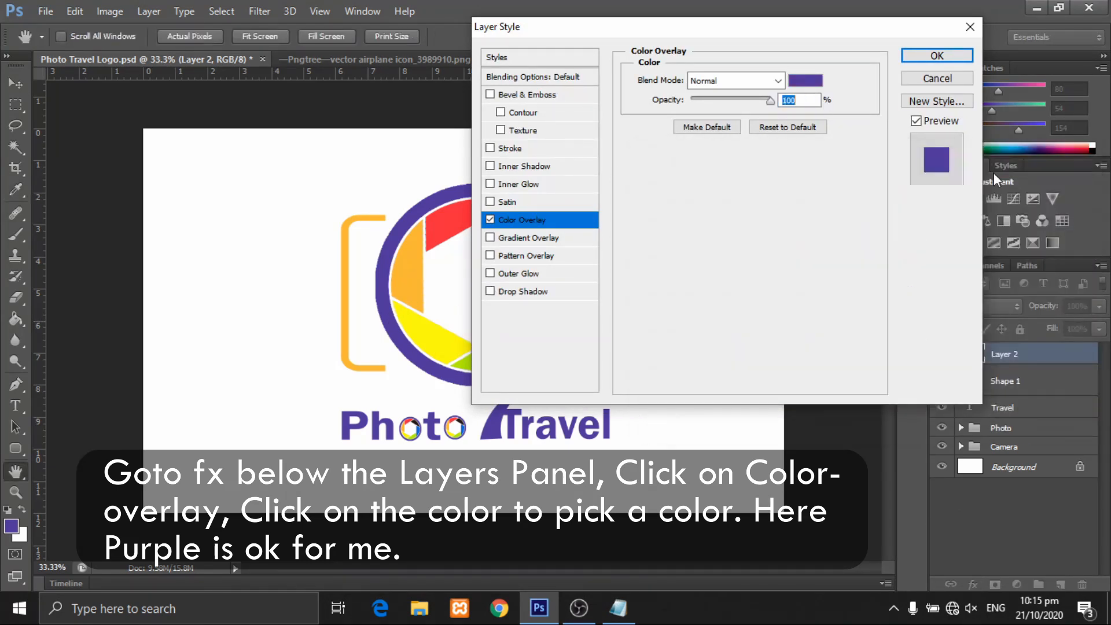
click(937, 56)
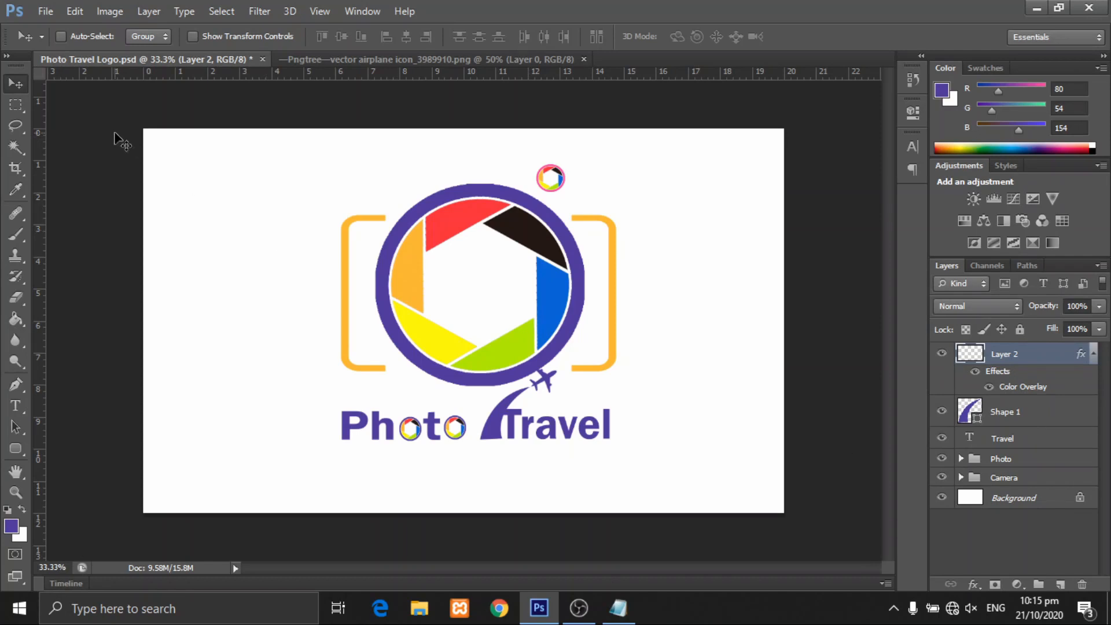
Group the airplane, swoosh and Travel text layers together and name the group Travel
ctrl+click(1004, 410)
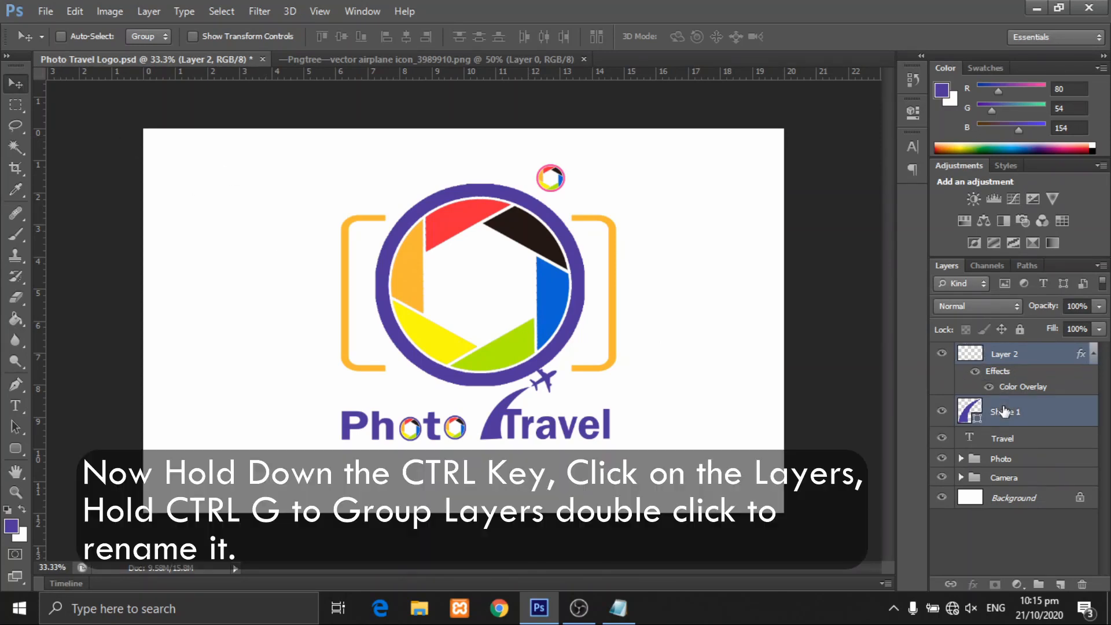
ctrl+click(1009, 440)
key(ctrl+g)
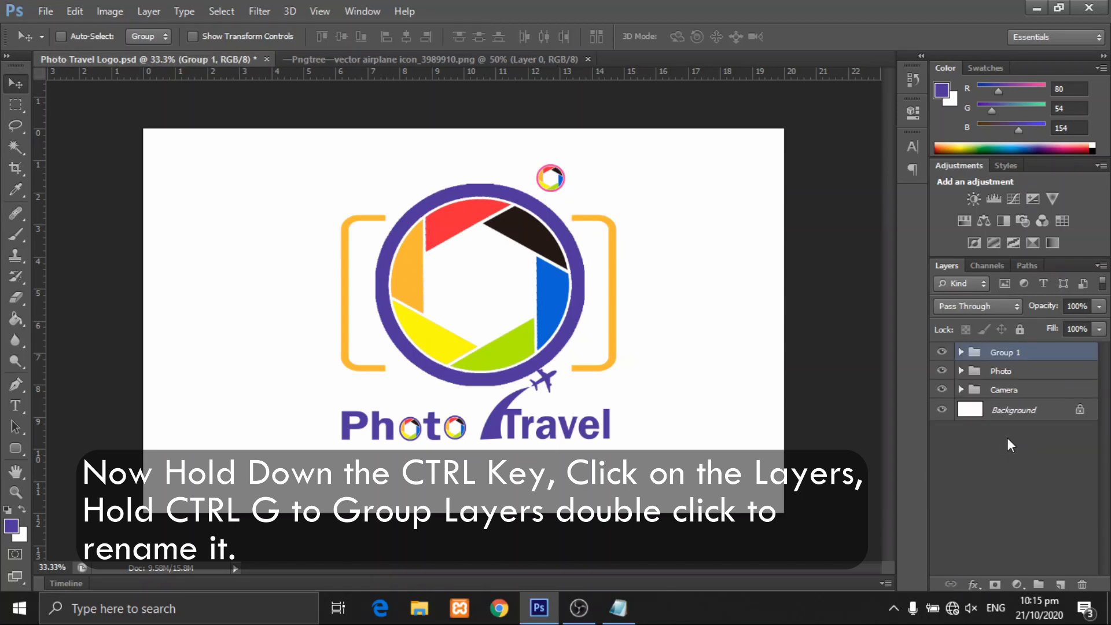
double_click(1002, 353)
text(Photo)
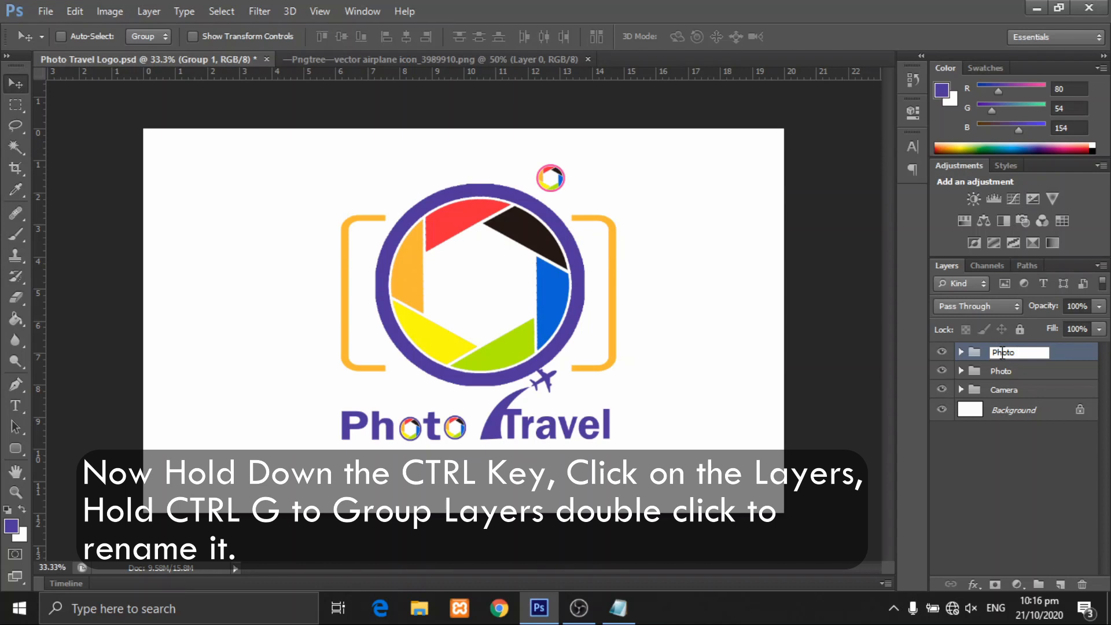
key(BackSpace)
key(BackSpace)
key(BackSpace)
key(BackSpace)
key(BackSpace)
key(Return)
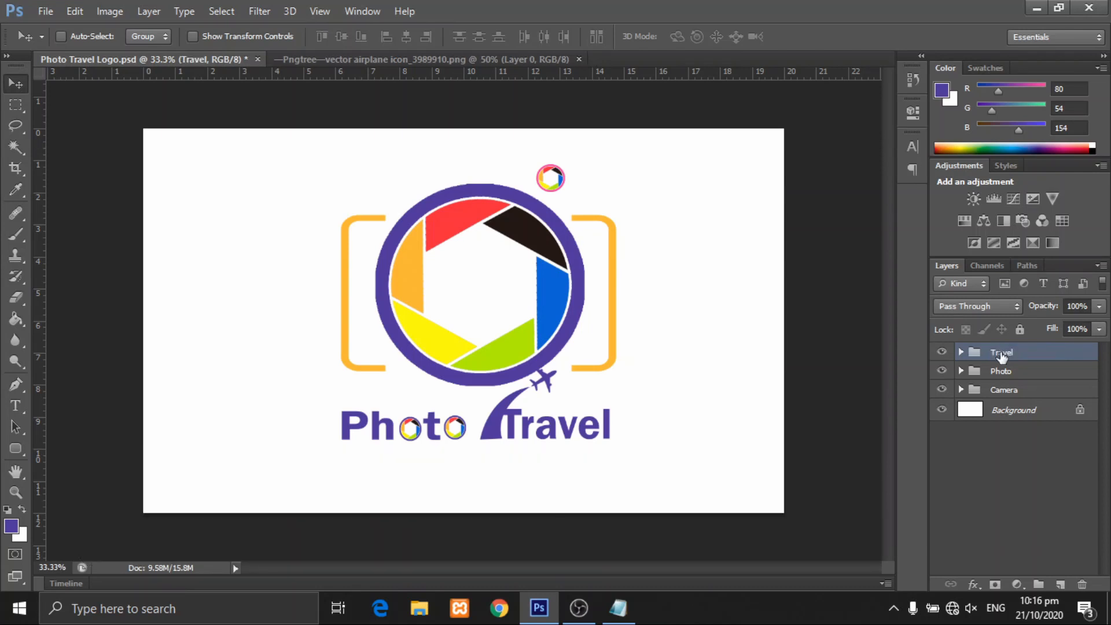
Select the Travel, Photo and Camera groups together and nudge the whole logo slightly down and to the left
drag(499, 427, 506, 432)
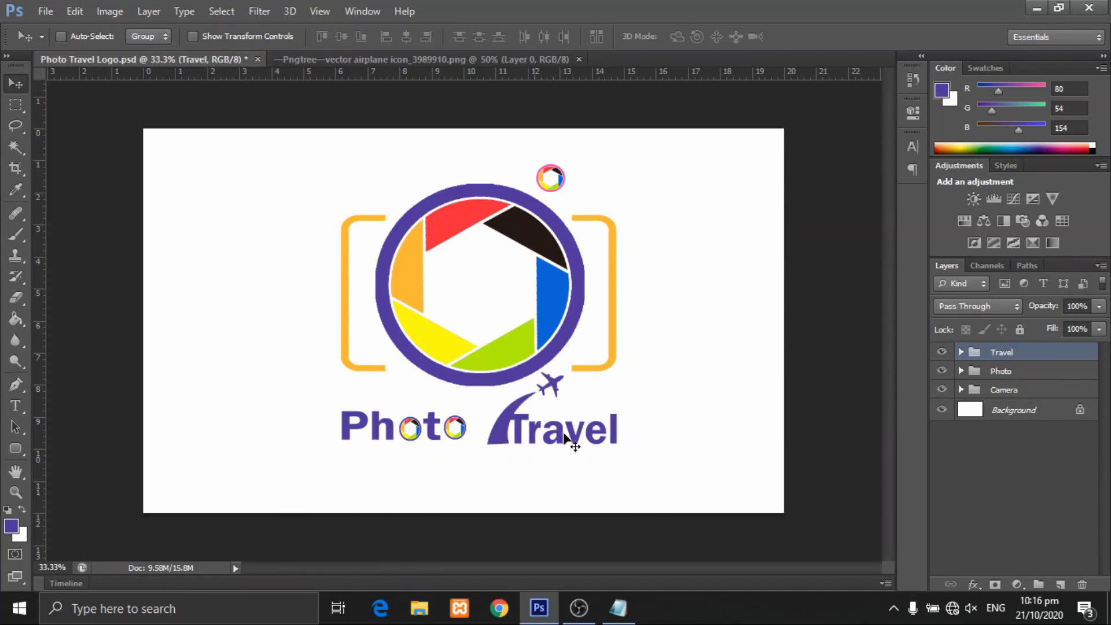
key(ctrl+z)
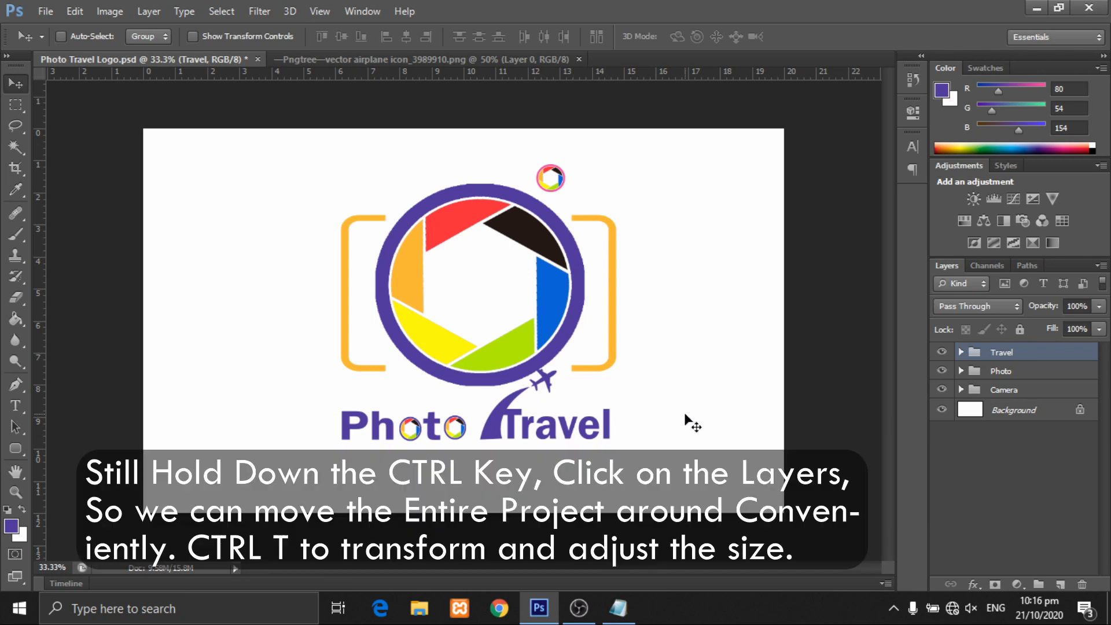
ctrl+click(986, 373)
ctrl+click(992, 392)
drag(517, 405, 515, 410)
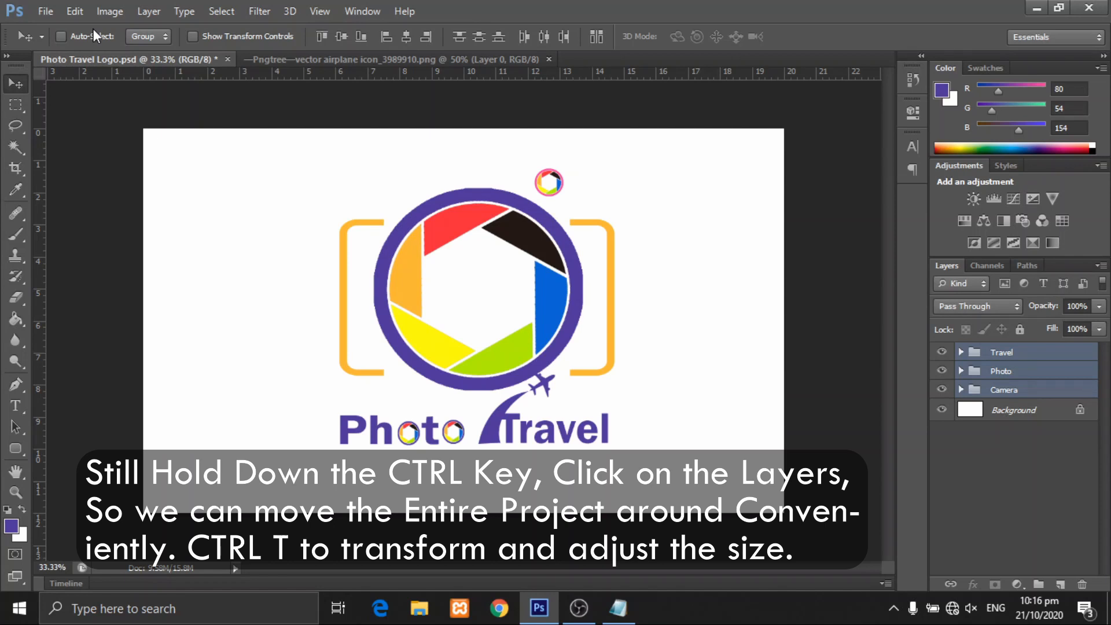
Stretch the whole logo slightly wider with Free Transform and shift it a little to the left
click(75, 11)
click(149, 294)
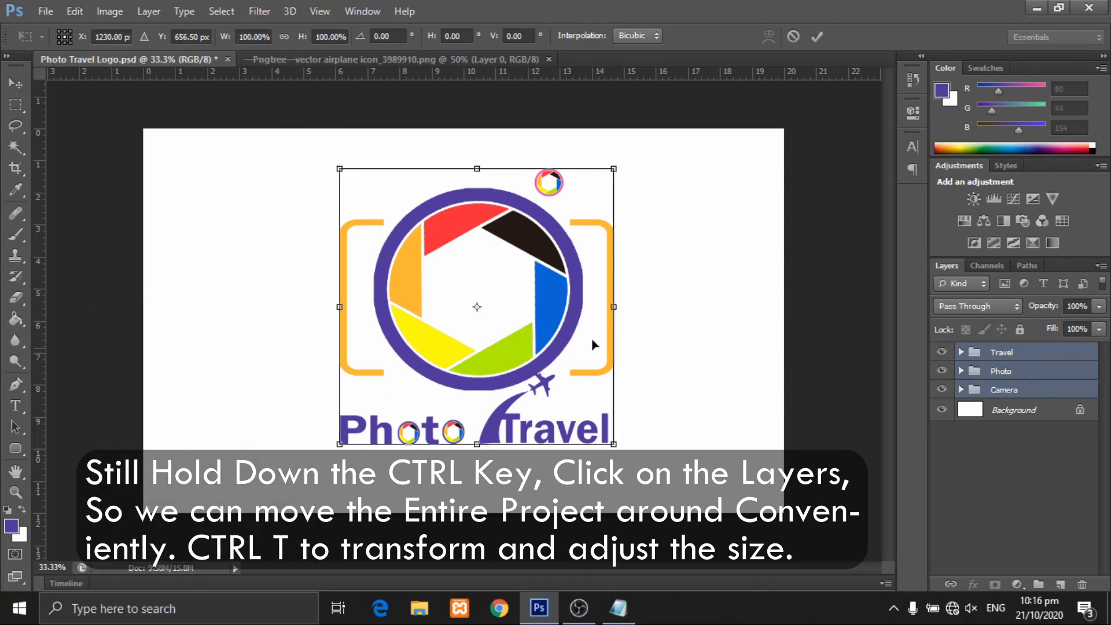
drag(614, 307, 636, 307)
drag(636, 443, 637, 445)
click(817, 36)
drag(467, 269, 461, 270)
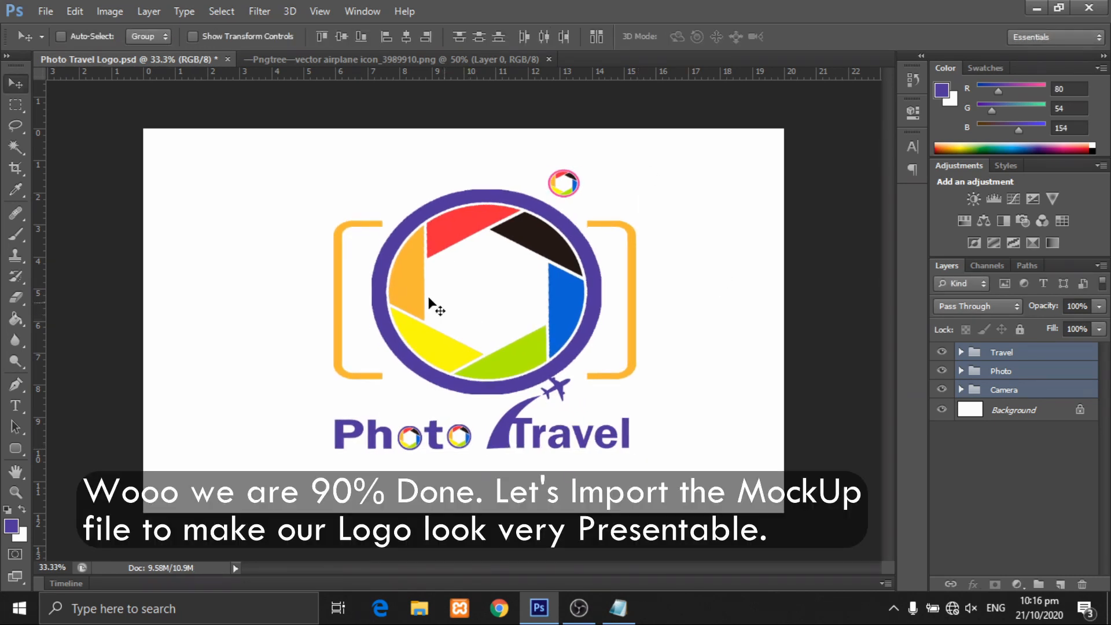
Open the Paper Pressed PSD Logo Mockup file from the Photo Travels folder
click(55, 15)
click(65, 49)
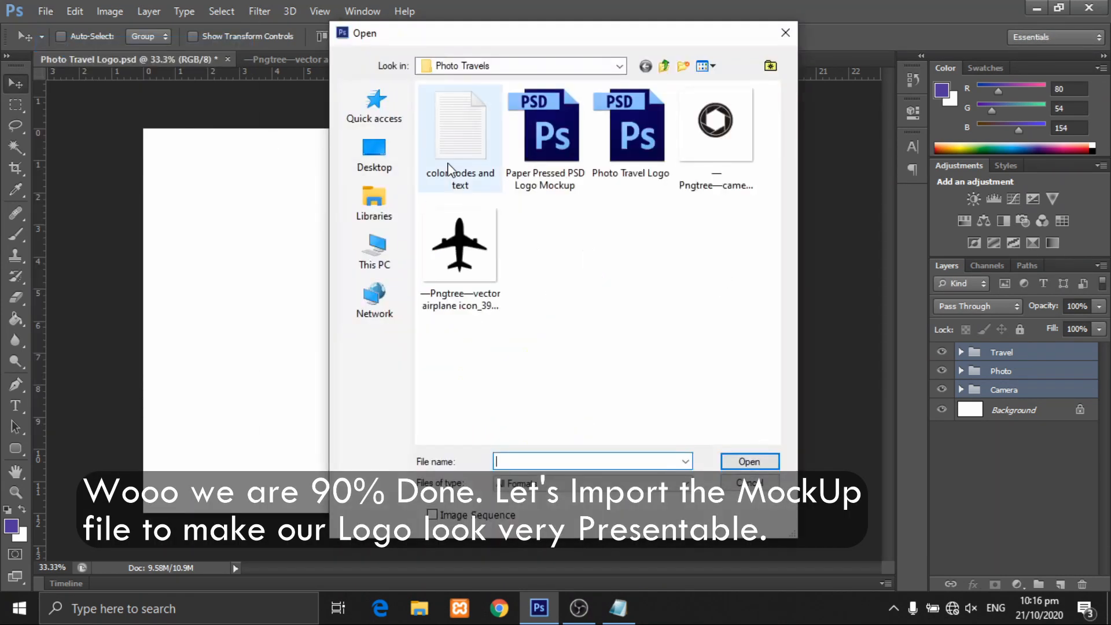
click(539, 166)
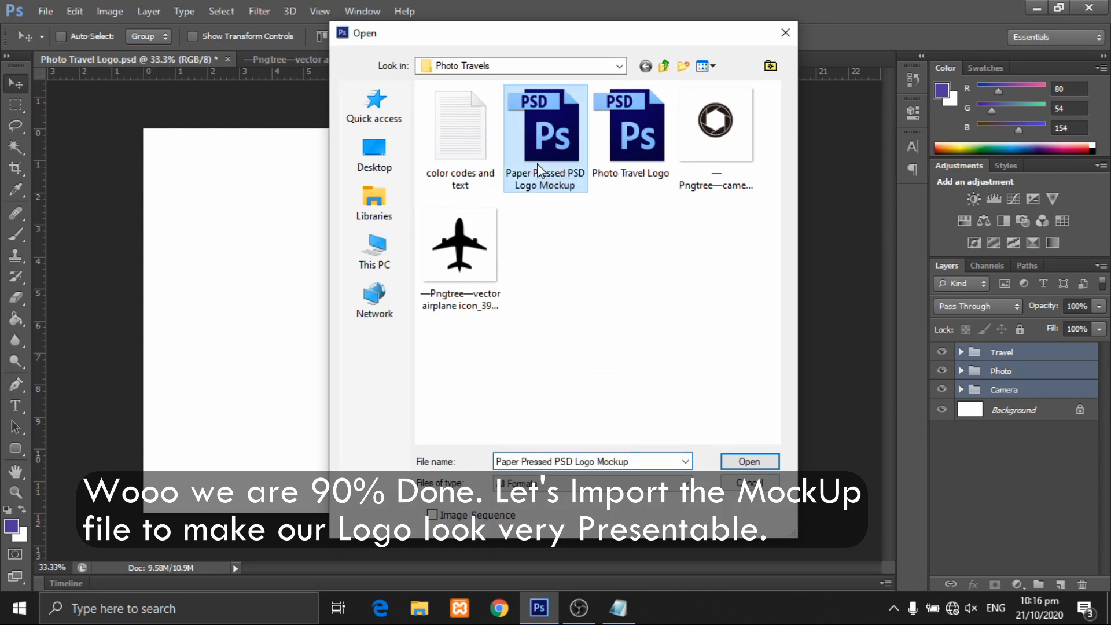
click(752, 461)
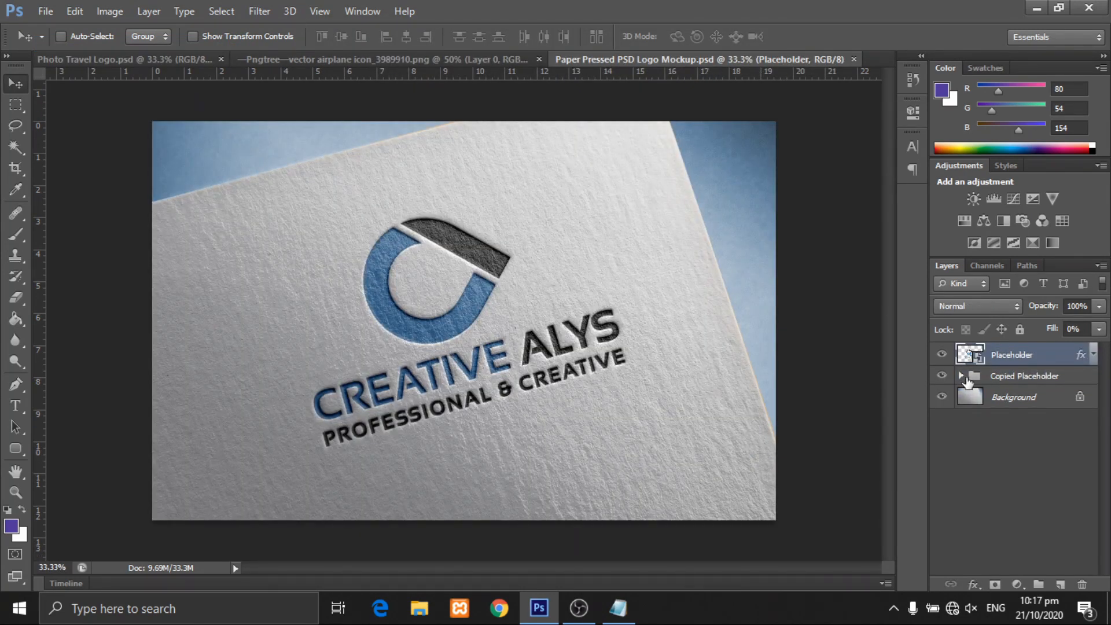
Open the mockup's Placeholder smart object for editing and hide its Vector Smart Object layer
double_click(967, 354)
click(553, 261)
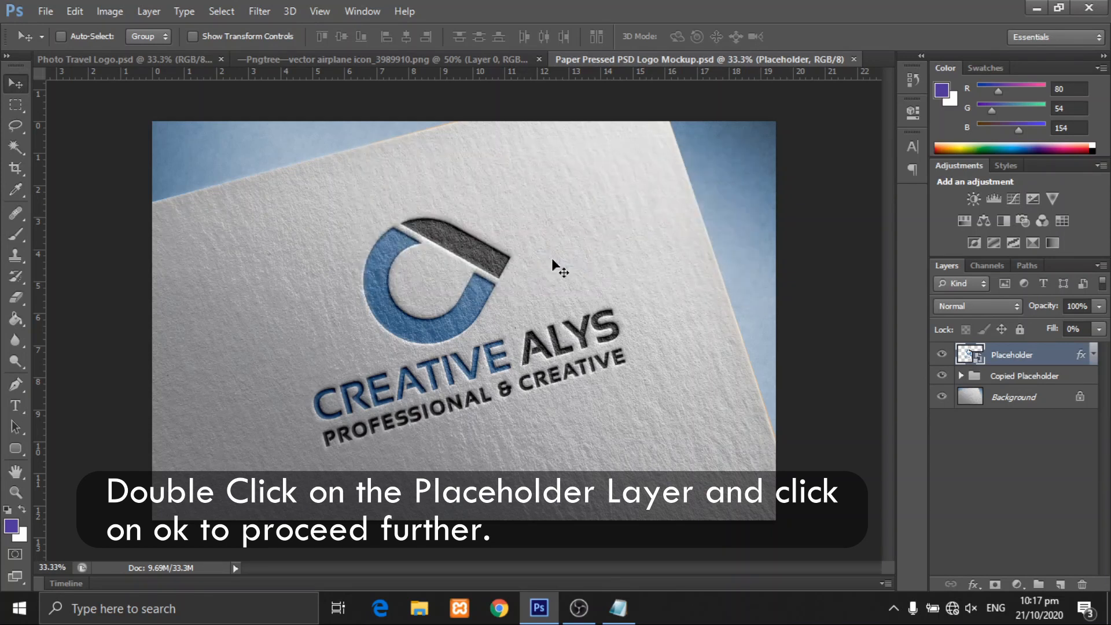
click(942, 356)
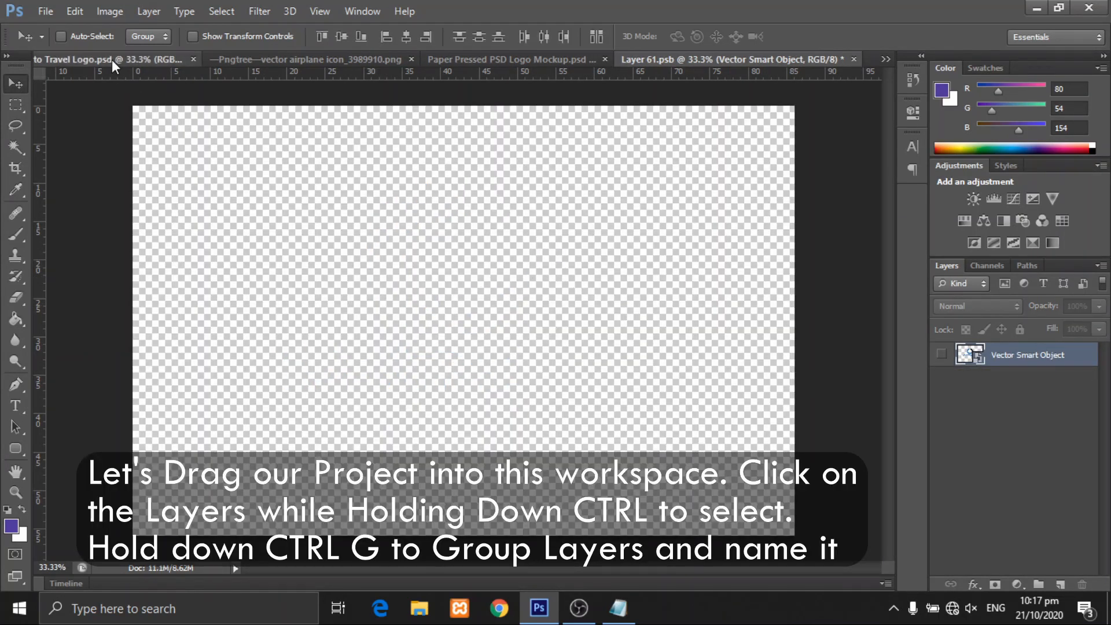
In the Photo Travel Logo document, group the Travel, Photo and Camera groups and name the group Photo Travel Logo
click(113, 61)
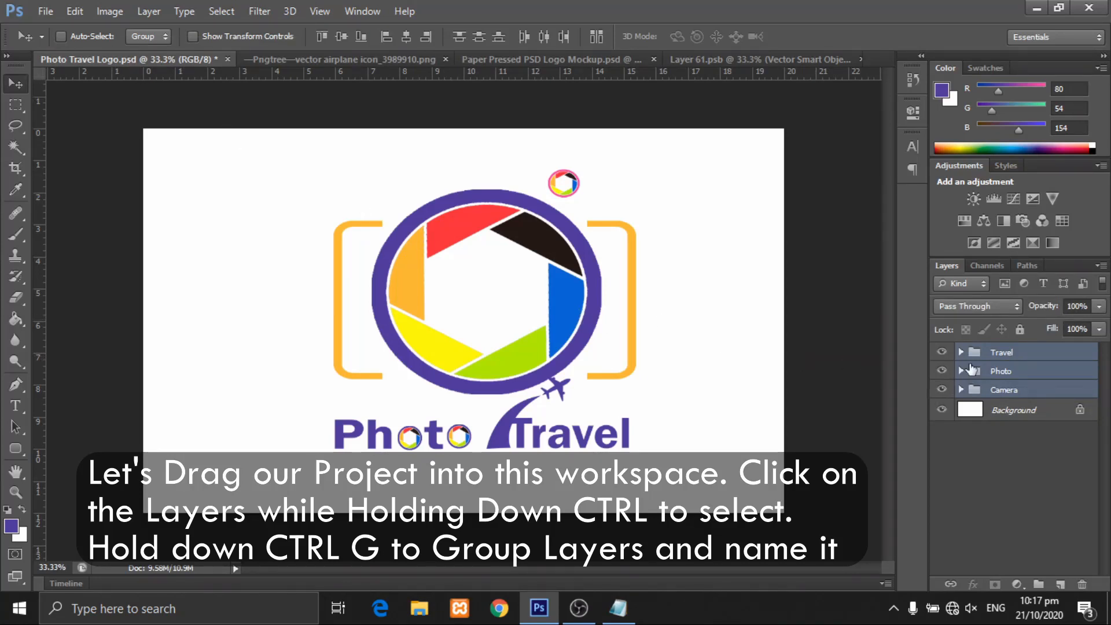
click(989, 357)
ctrl+click(994, 371)
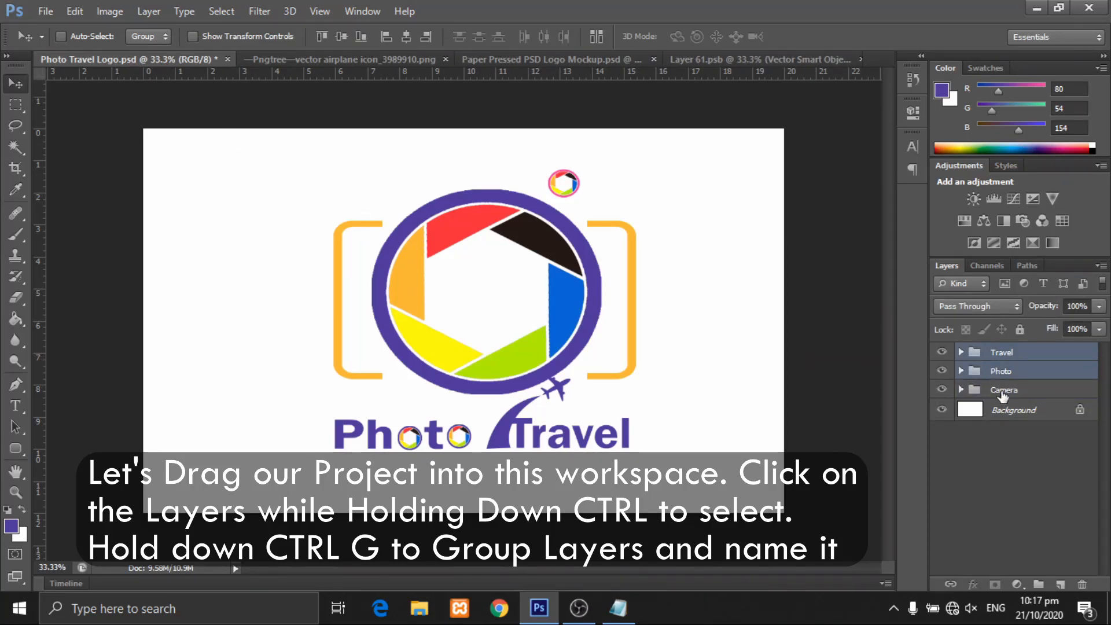
ctrl+click(1001, 390)
key(ctrl+g)
double_click(1007, 353)
text(Photo Travel Lo)
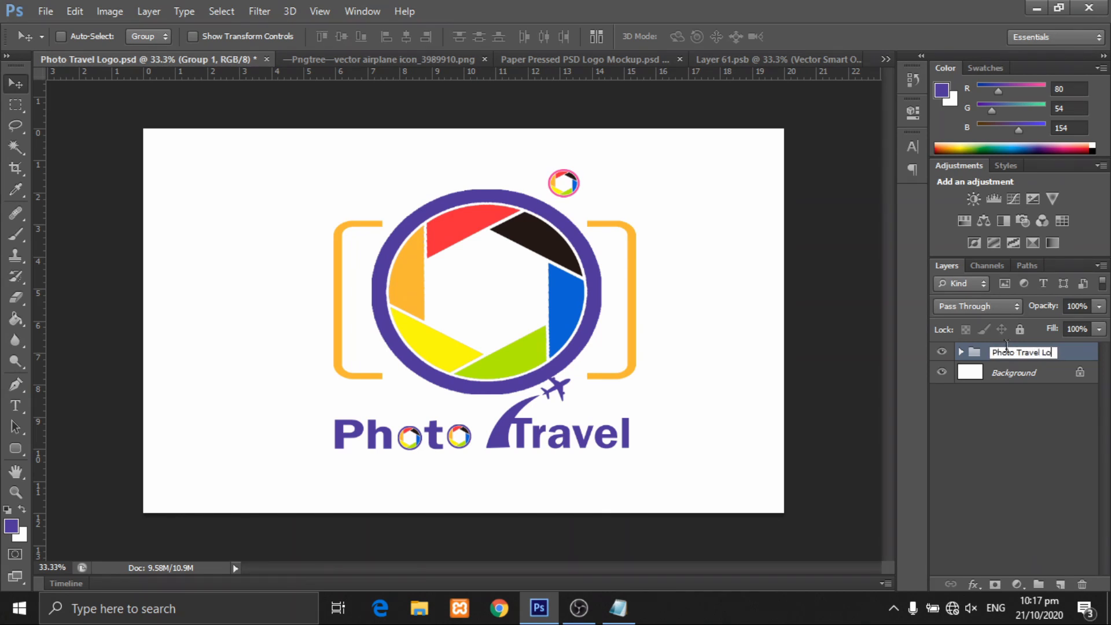
text(go)
key(Return)
Hide the Background layer and bring the Photo Travel Logo group into the Layer 61.psb placeholder document
click(941, 353)
click(942, 353)
drag(547, 318, 526, 354)
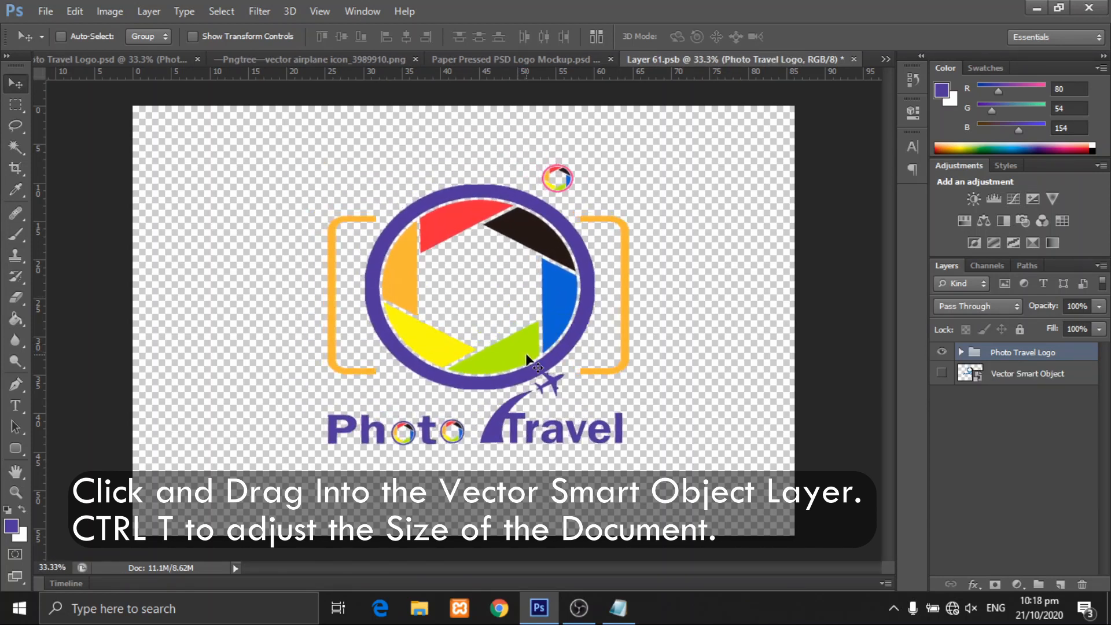
Scale the Photo Travel Logo group in the placeholder to about 108.45% width and 107.54% height
key(ctrl+t)
drag(631, 302, 633, 303)
drag(633, 446, 644, 455)
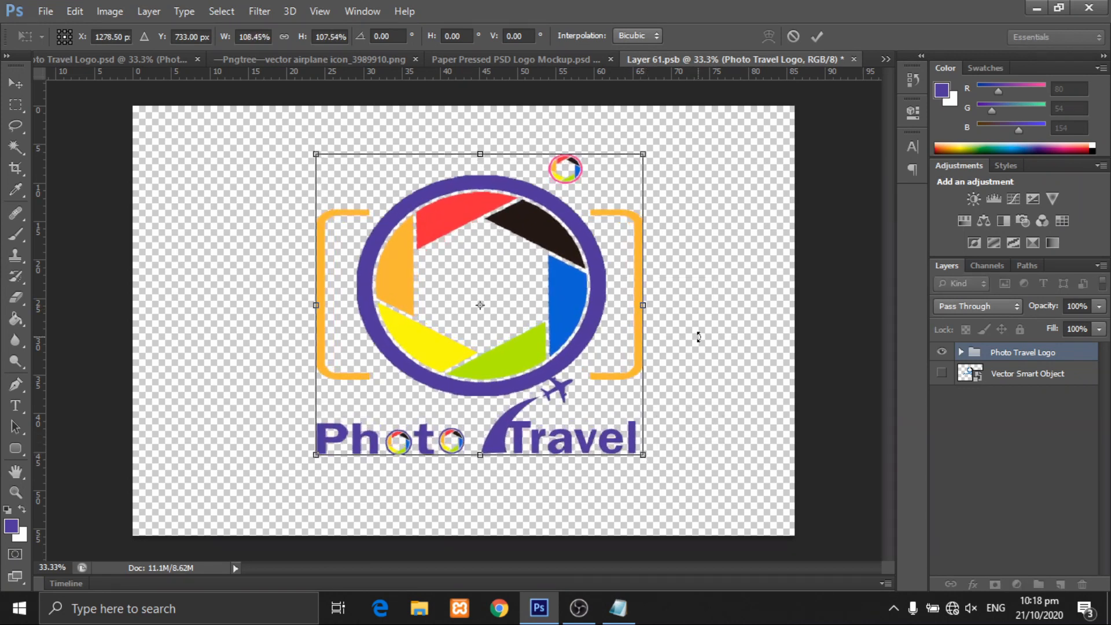
click(816, 37)
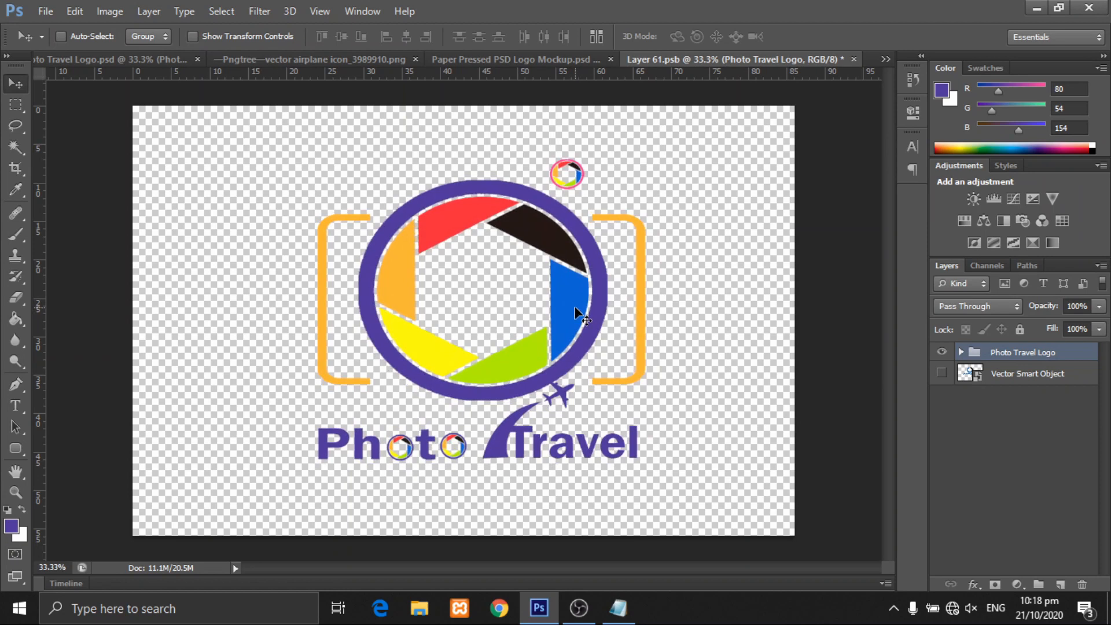
Close Layer 61.psb with its changes saved and show the logo on the paper mockup
click(853, 57)
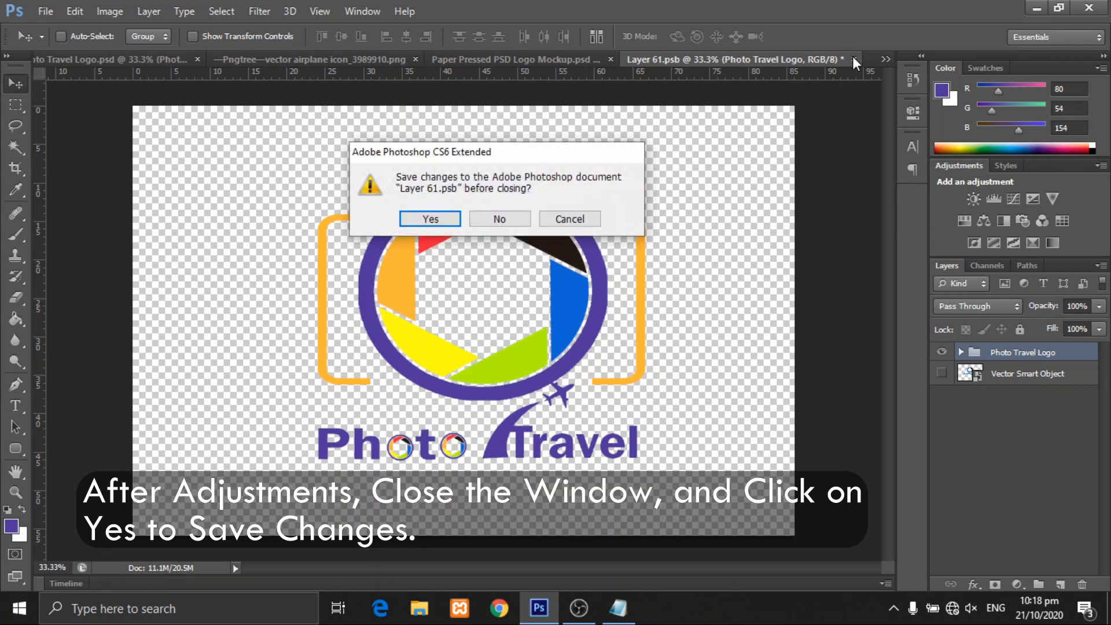
click(425, 221)
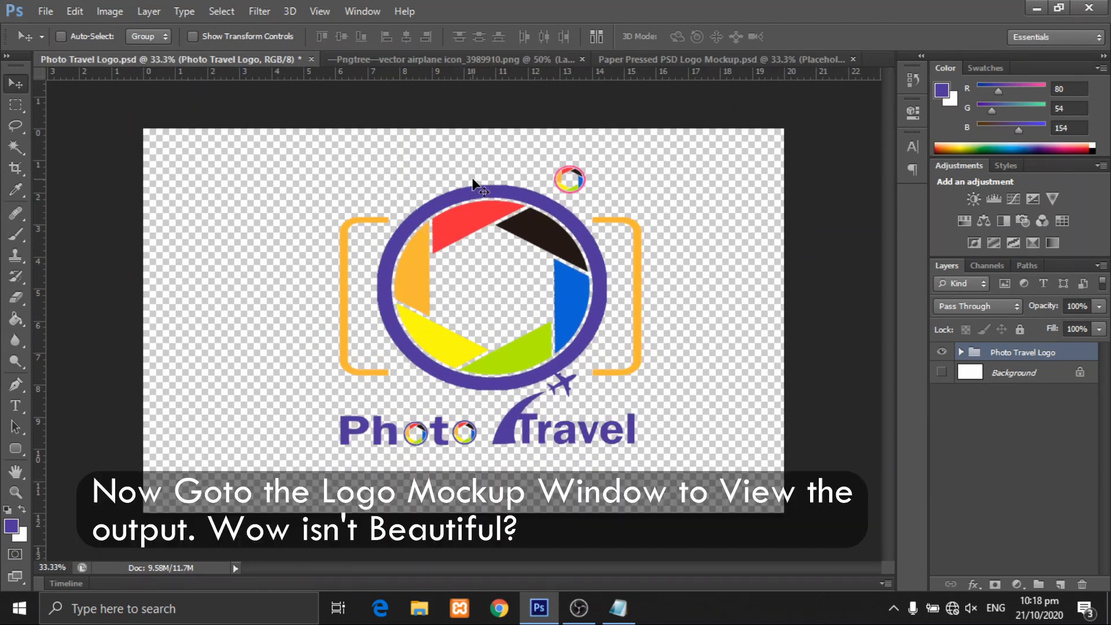
click(702, 57)
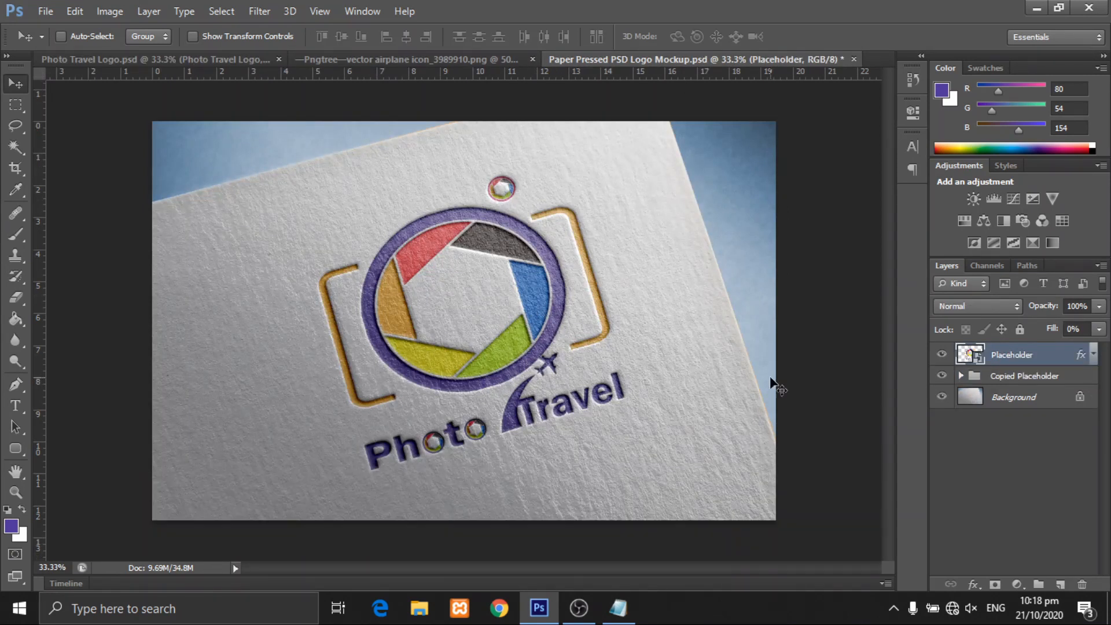
Expand the Copied Placeholder group, preview the mockup with individual layers turned off, and hide the Texture layer
click(962, 377)
click(1007, 399)
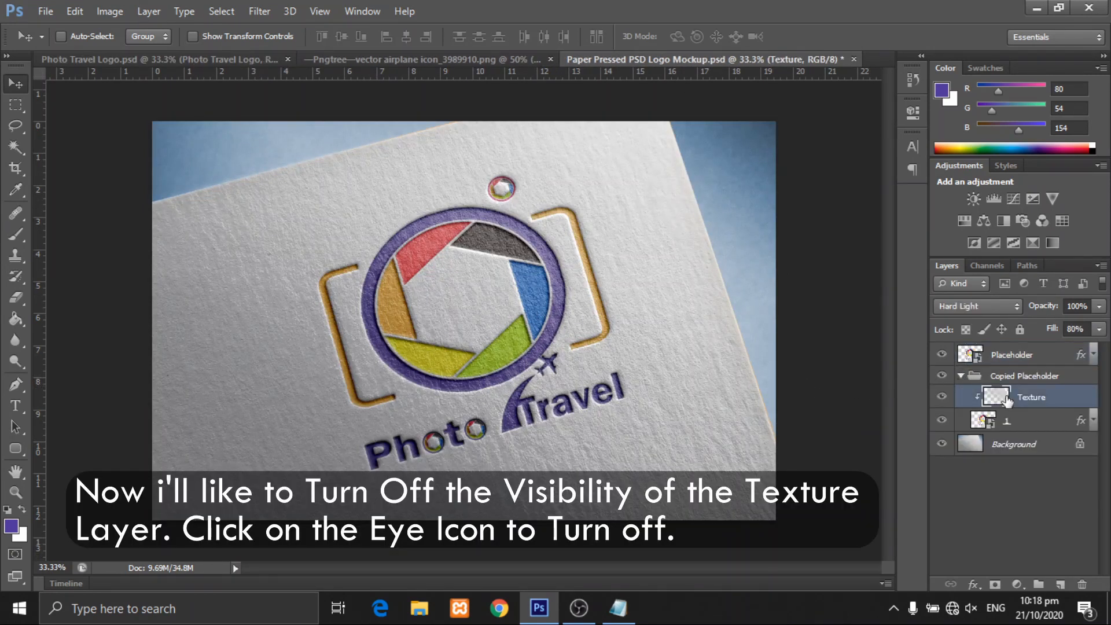
click(944, 398)
click(944, 398)
click(943, 420)
click(943, 420)
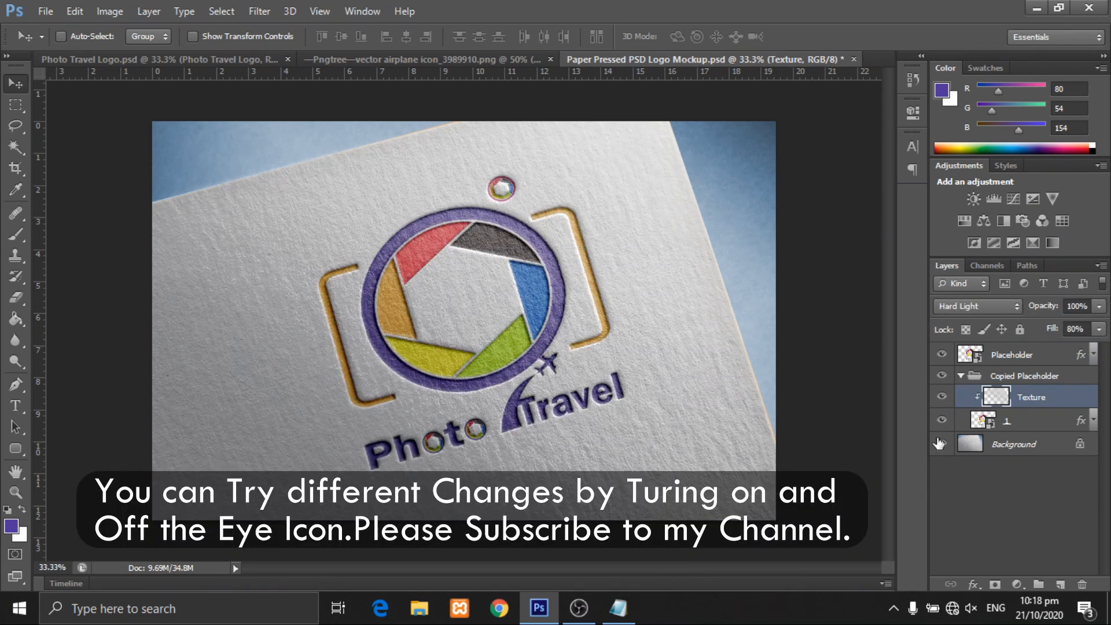
click(942, 445)
click(943, 444)
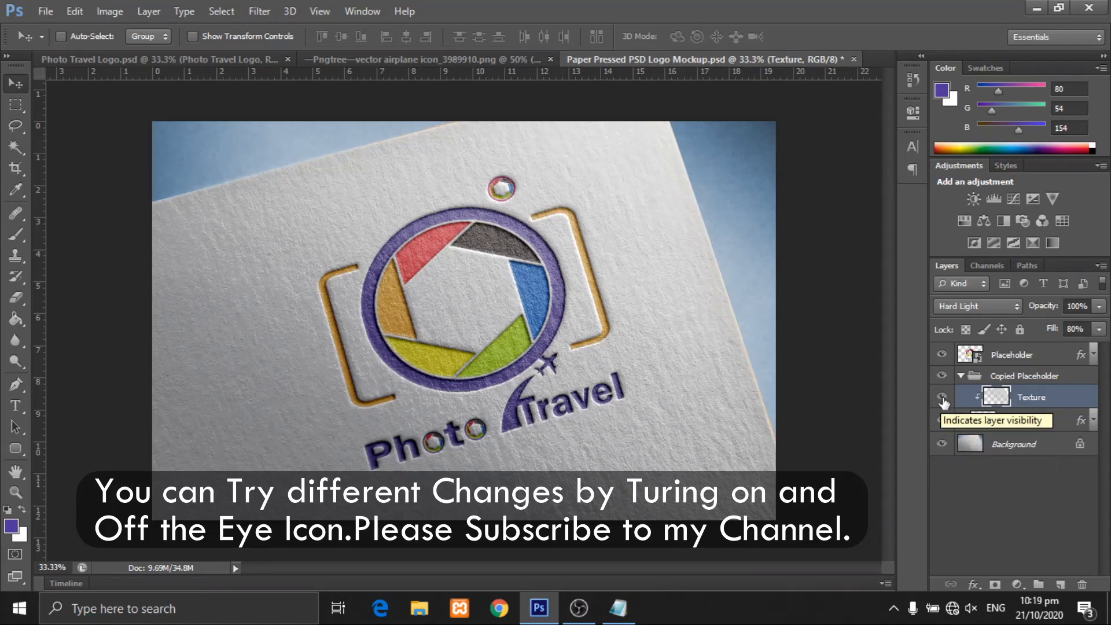
click(942, 397)
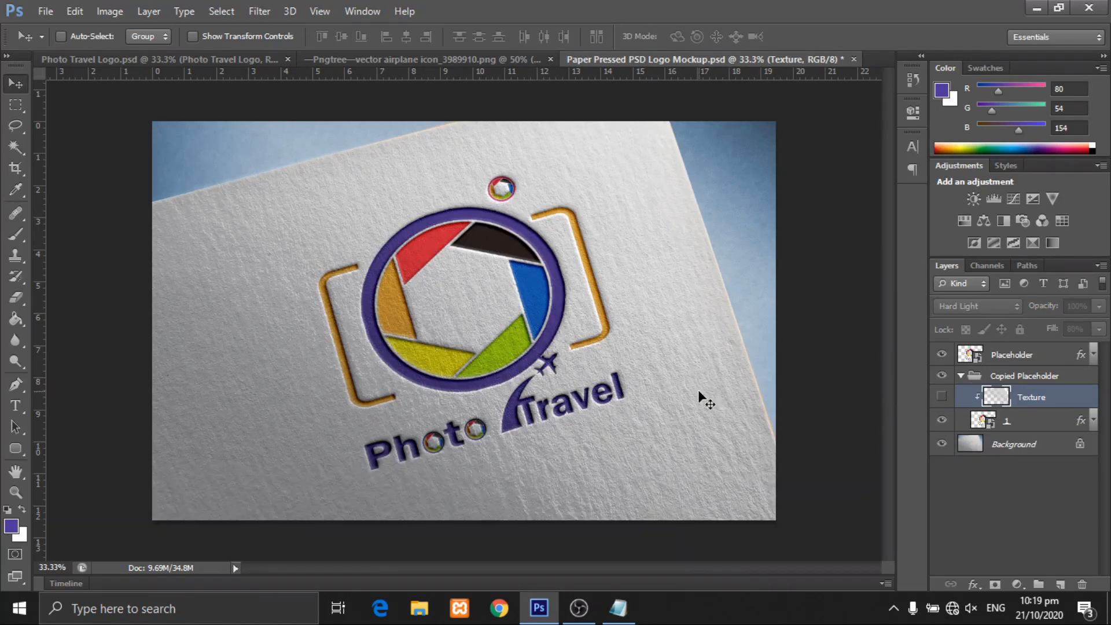